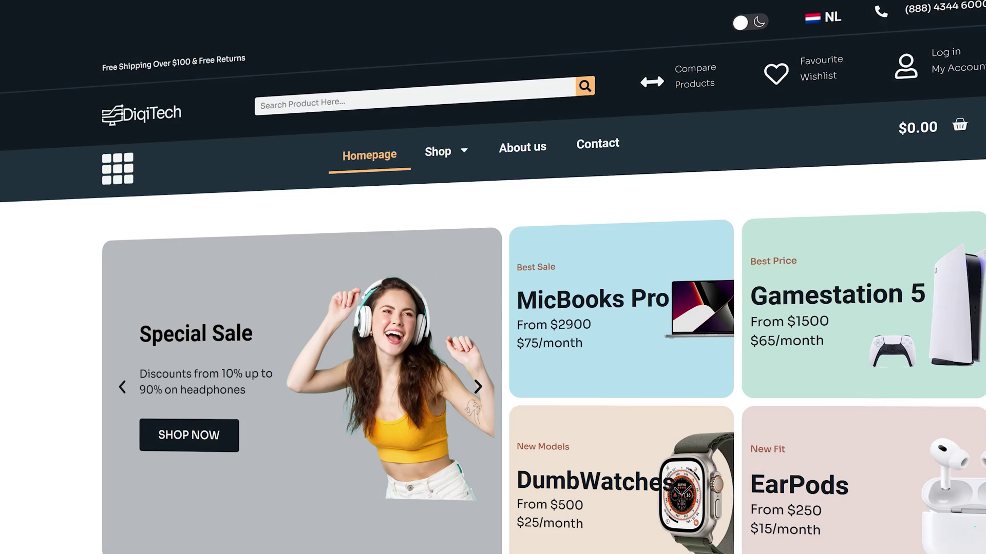
Toggle the dark mode switch on the DiqiTech store homepage.
left_click(763, 16)
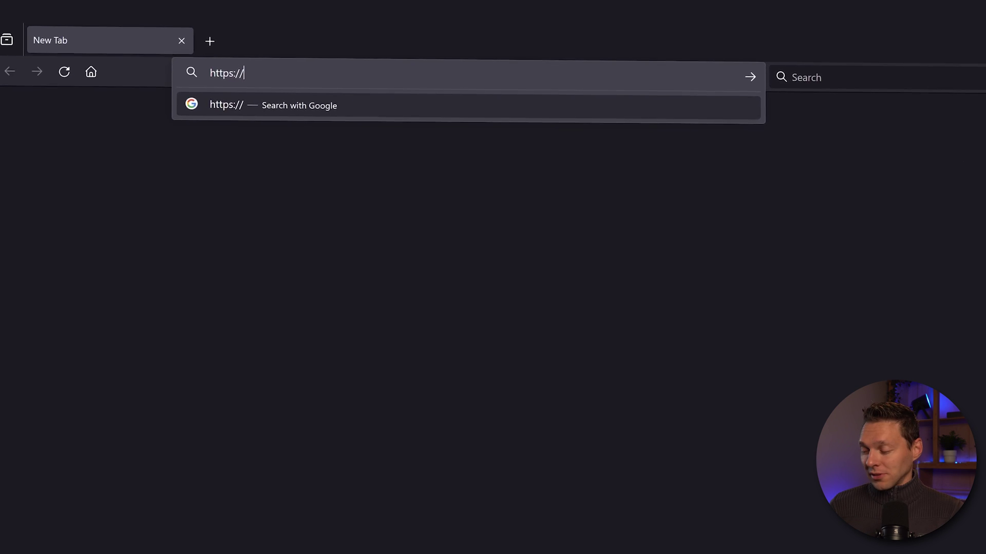
type("wp.discount/darkmo")
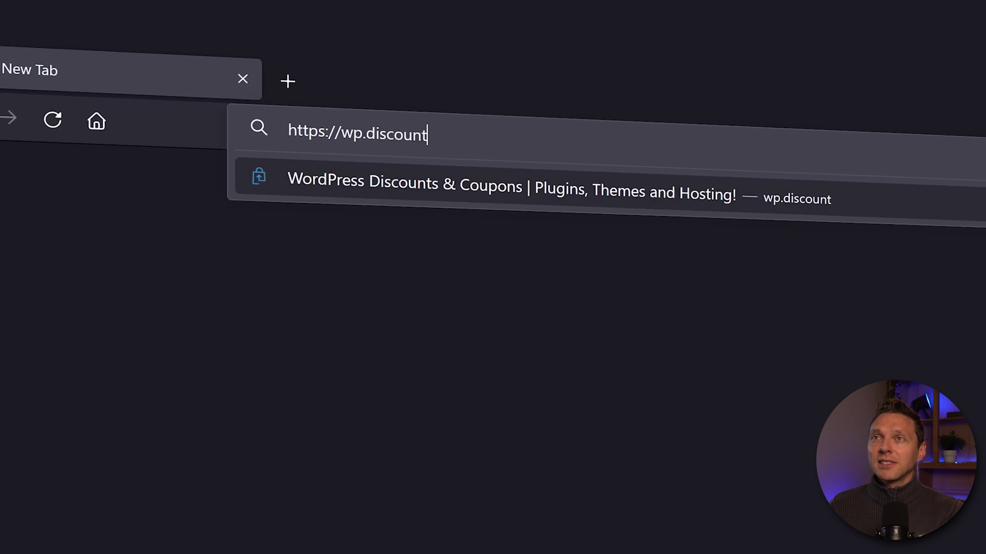
type("de")
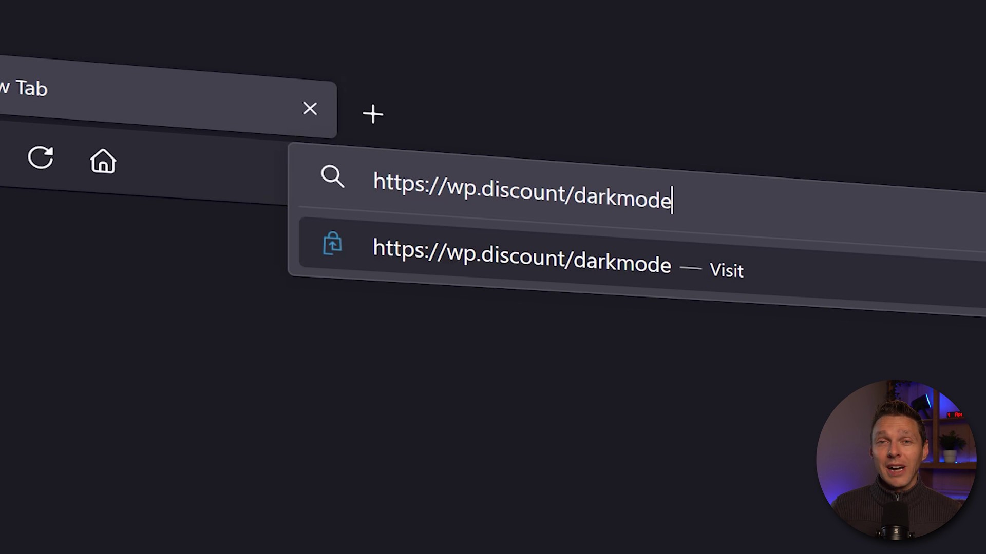
key("Return")
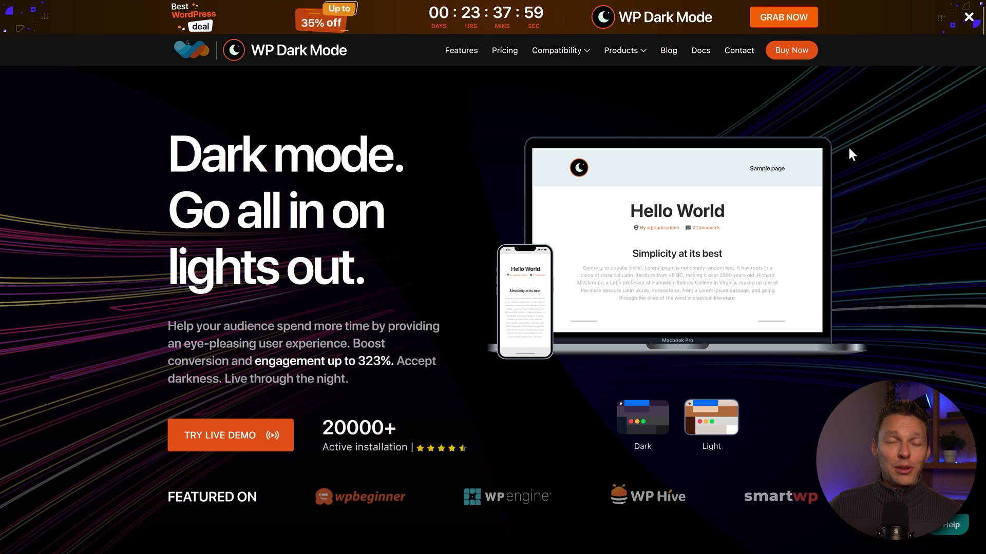
middle_click(917, 146)
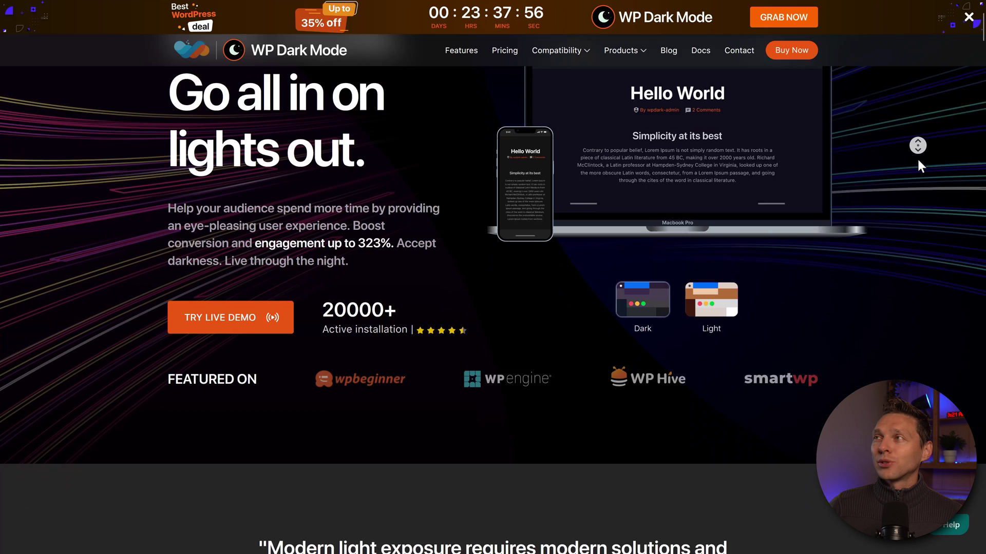
left_click(454, 87)
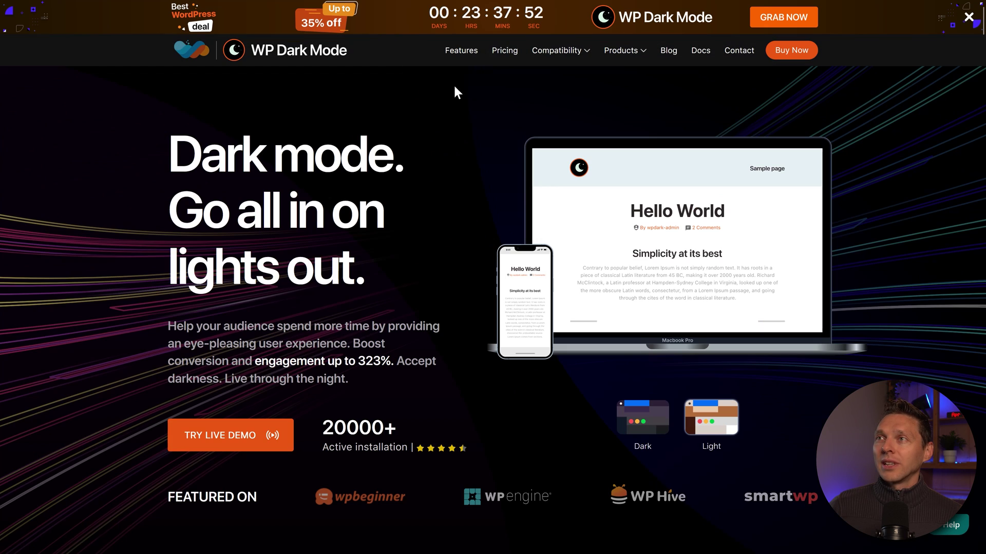
Open the WP Dark Mode pricing and compare the lifetime plans for 50 and 1000 sites.
left_click(510, 54)
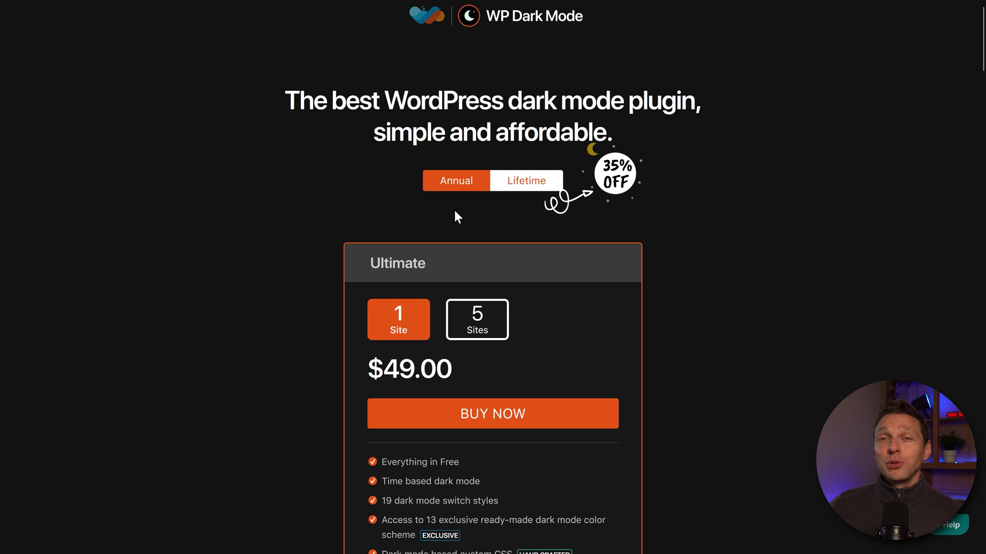
left_click(513, 186)
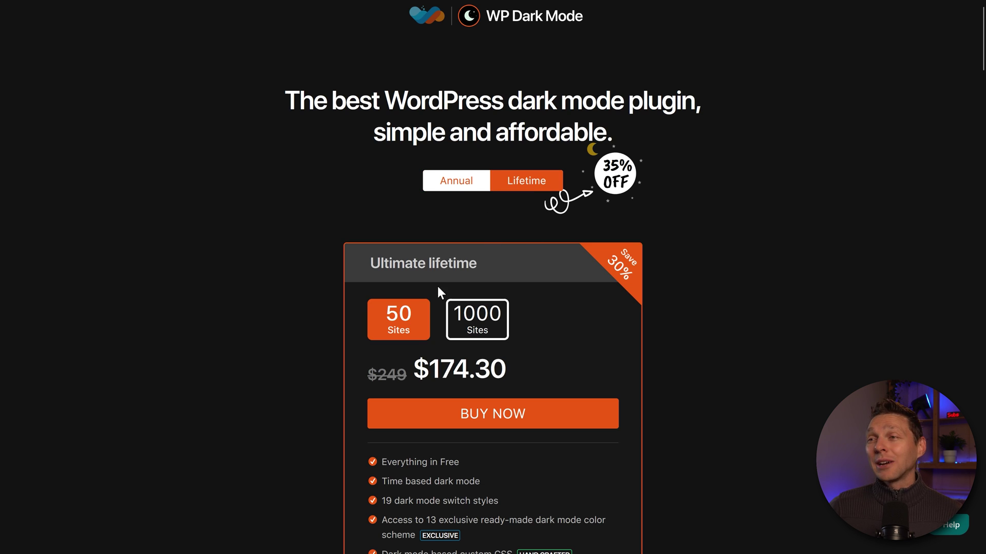
left_click_drag(408, 366, 480, 370)
left_click(513, 376)
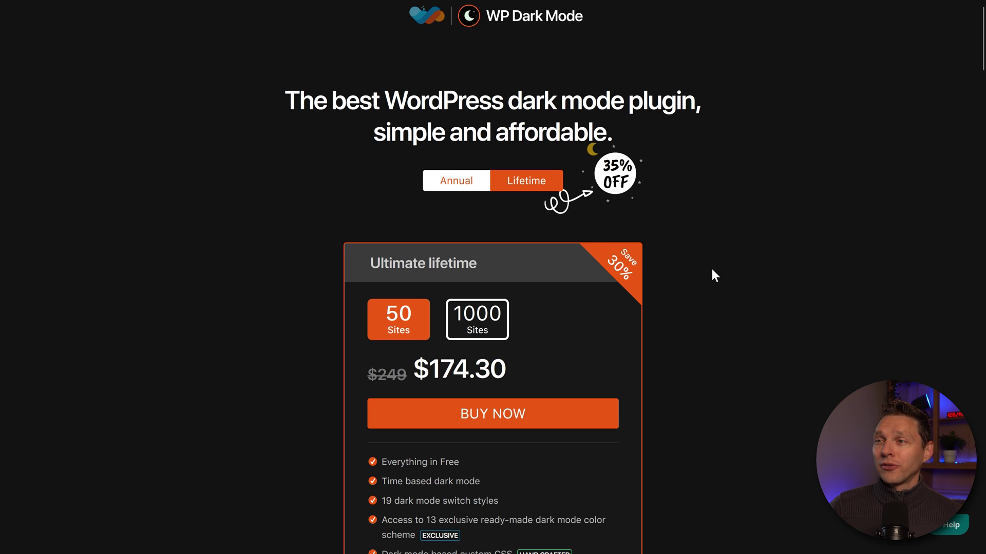
middle_click(741, 230)
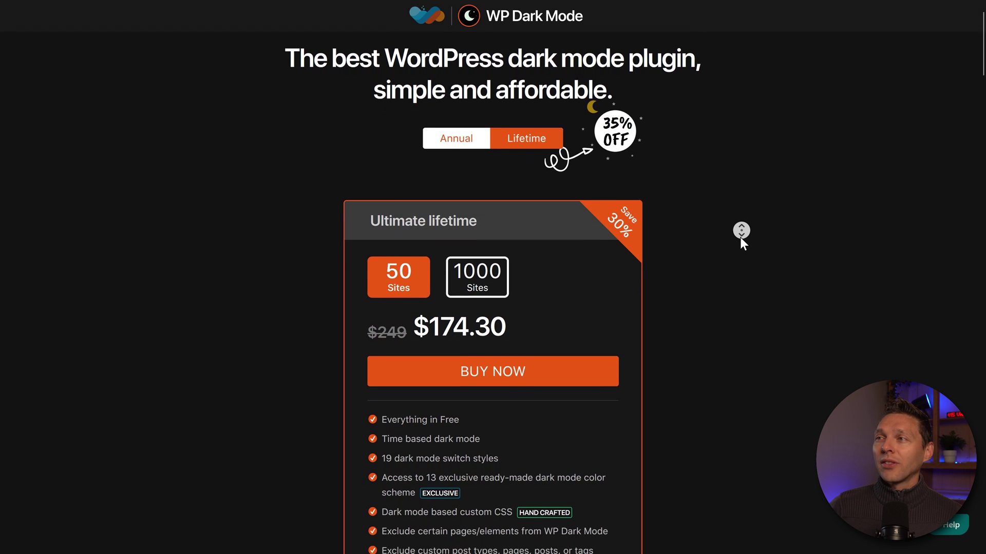
middle_click(742, 243)
left_click(491, 236)
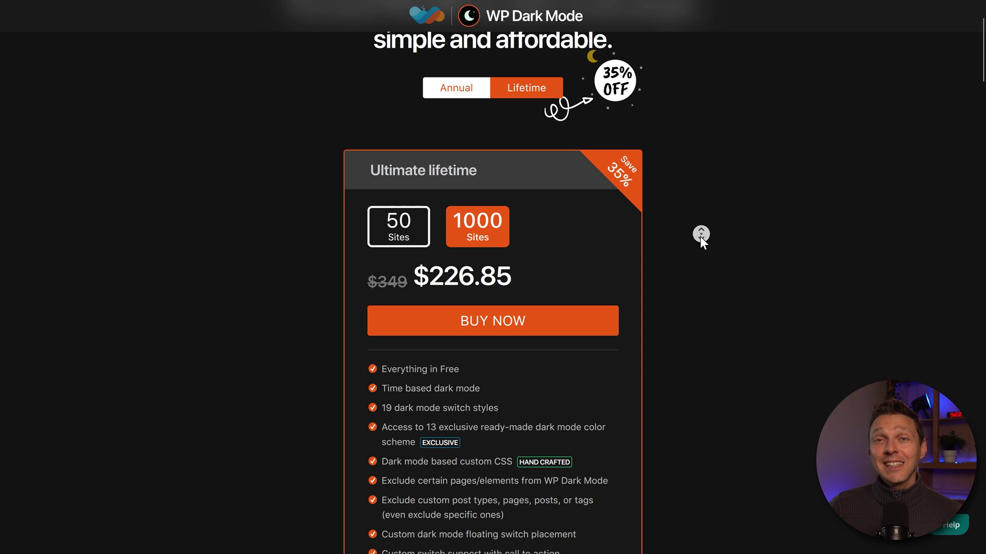
scroll(700, 236, "down", 2)
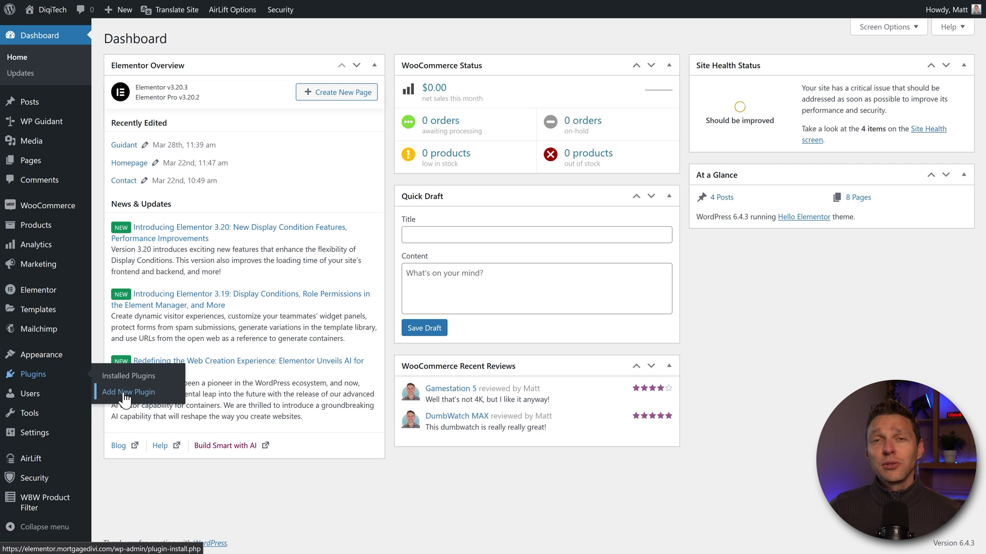
Search the new plugins for "dark mode wppool" and install and activate WP Dark Mode.
left_click(125, 392)
left_click(850, 67)
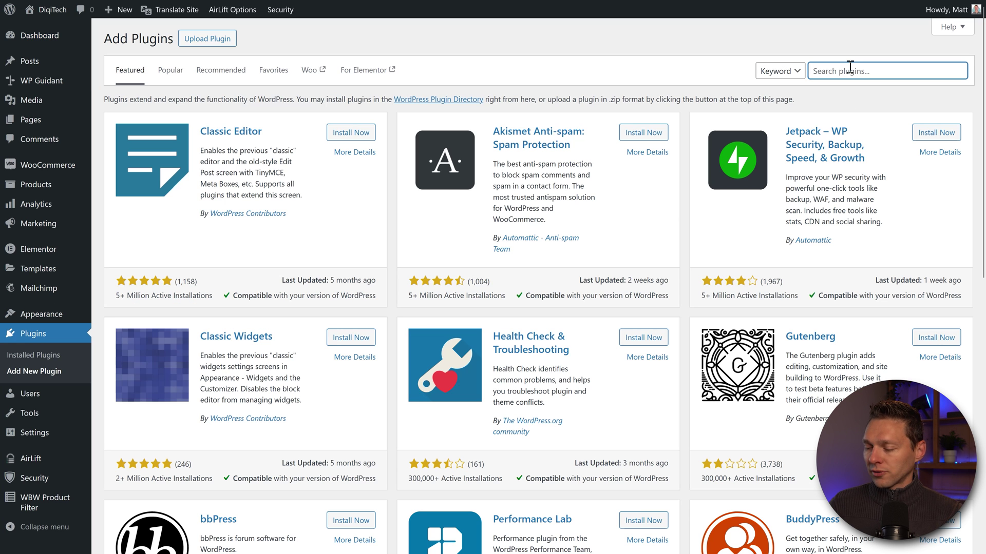
type("dark mode wppool")
left_click(843, 70)
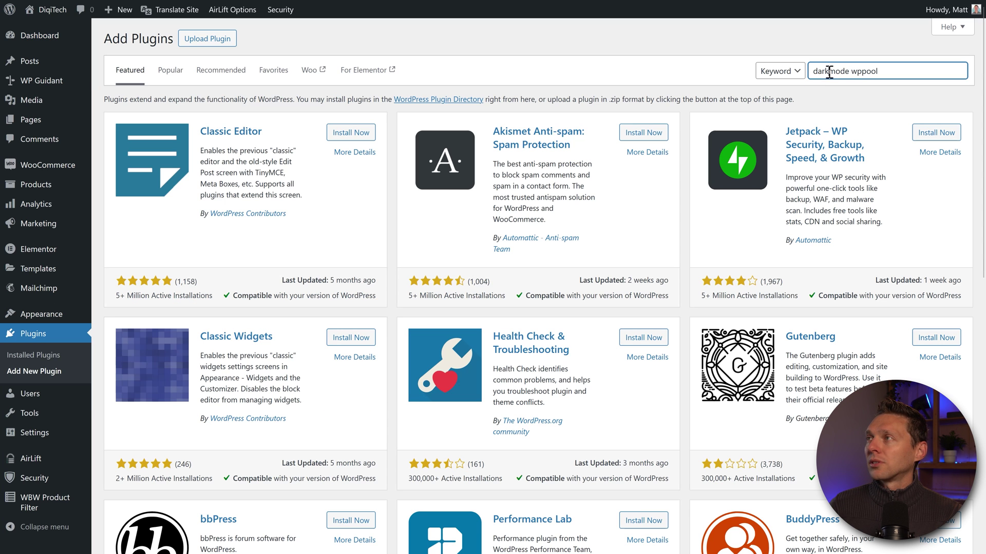
left_click(905, 72)
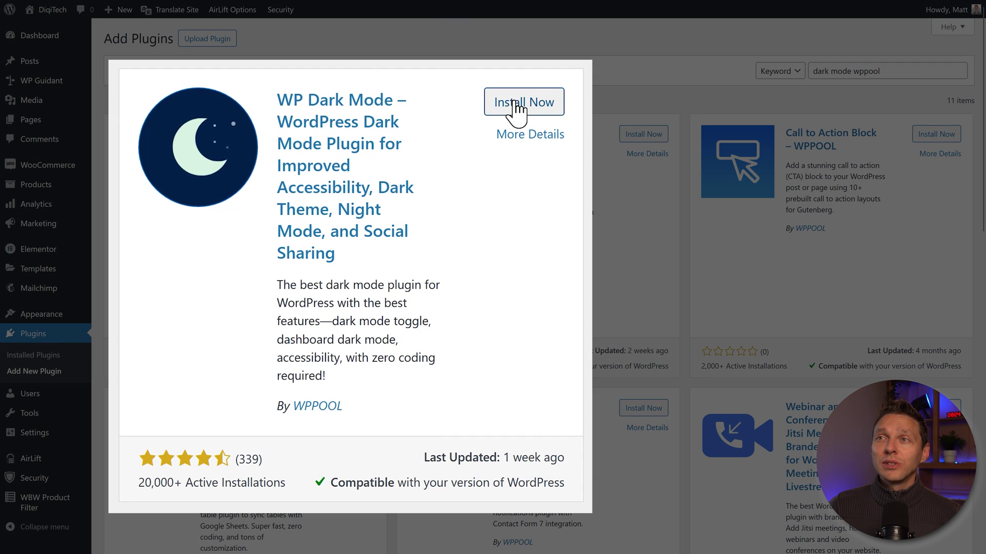
left_click(415, 123)
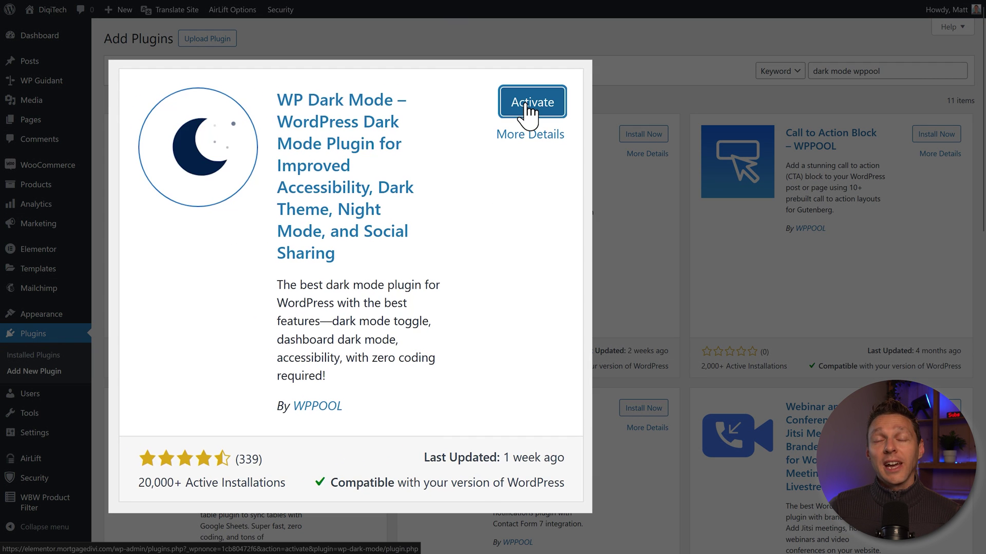
left_click(524, 102)
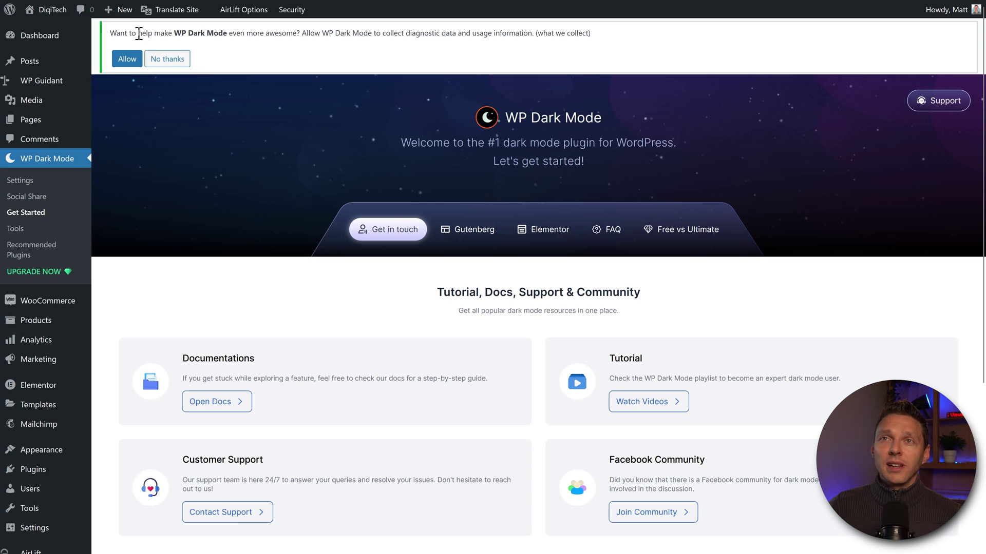
Allow WP Dark Mode to collect diagnostic data and open the plugin's settings.
left_click(126, 60)
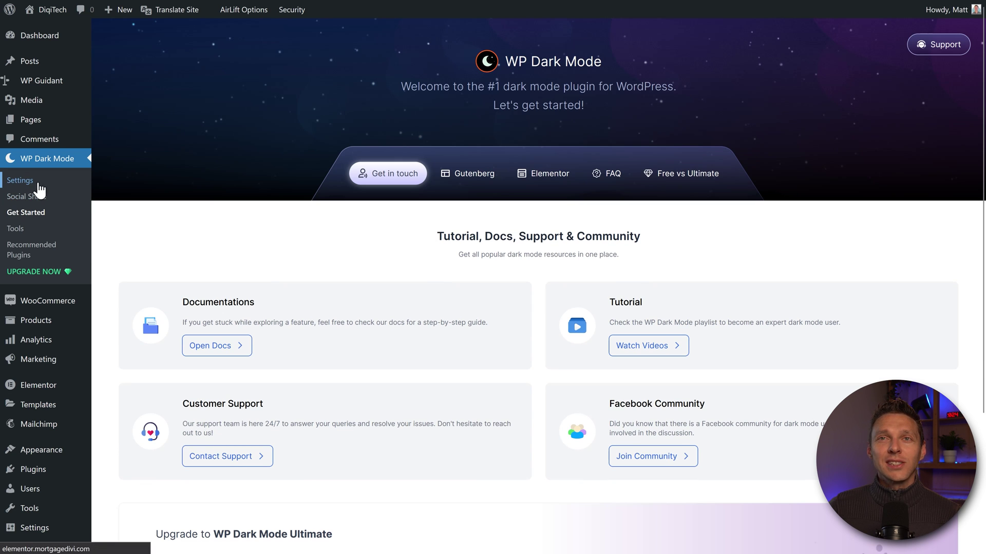
left_click(21, 180)
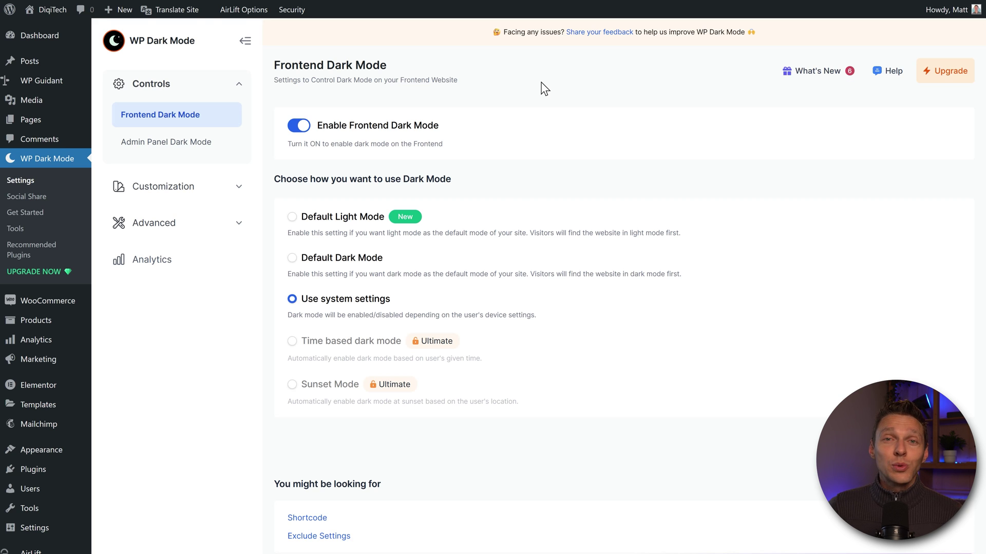
Turn the Enable Frontend Dark Mode option off and back on.
left_click(300, 127)
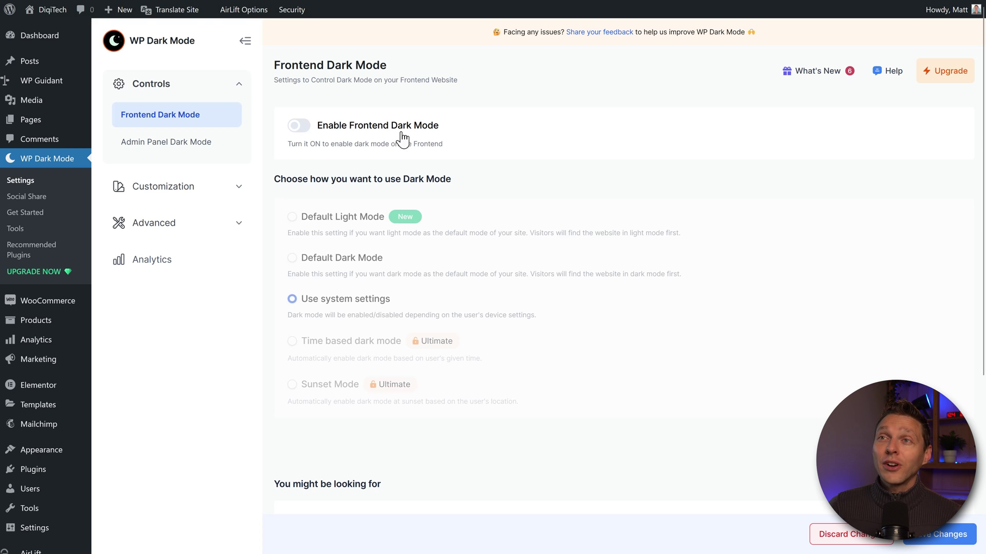
left_click(299, 127)
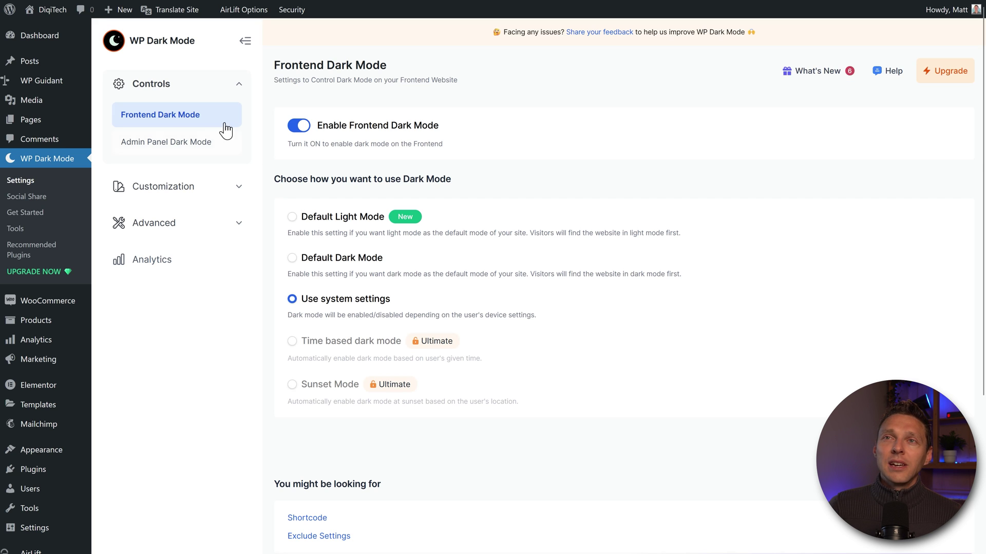
Enable and save Admin Dashboard Dark Mode, and try the dashboard in Dark before returning it to Light.
left_click(158, 149)
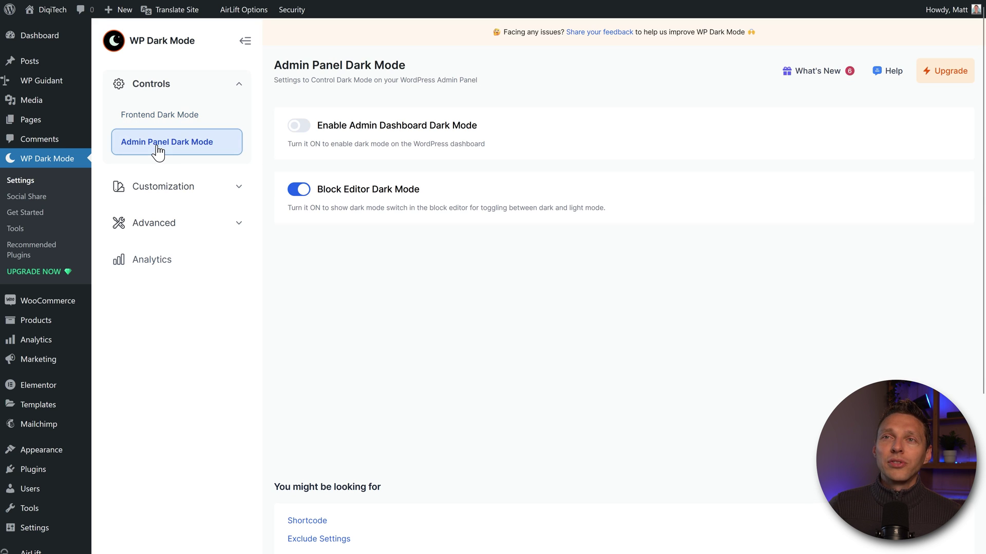
left_click(299, 126)
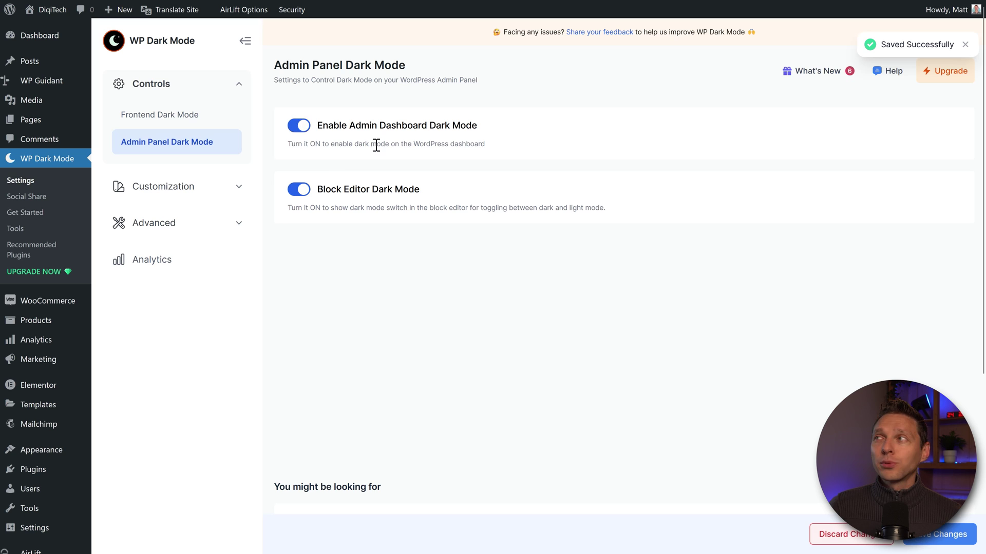
left_click(940, 535)
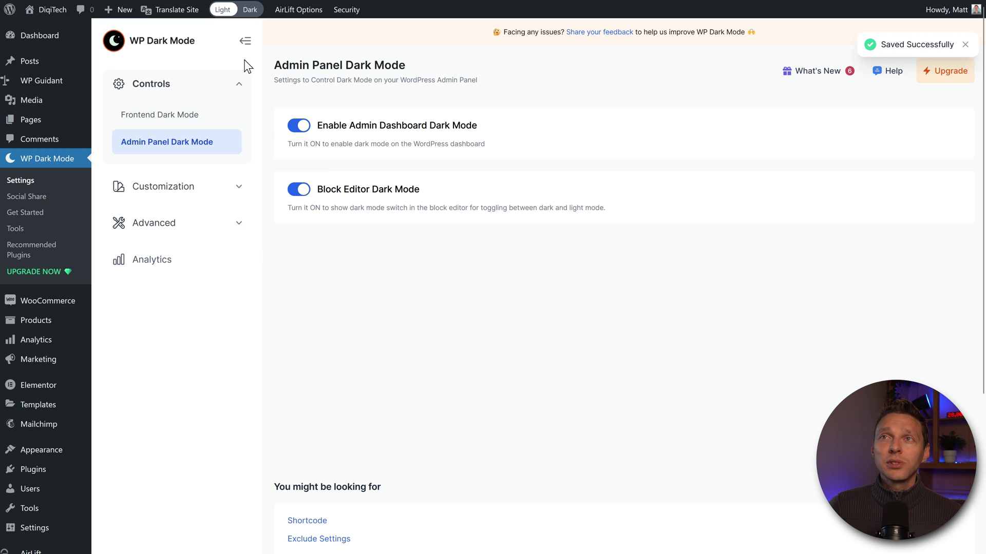
left_click(244, 11)
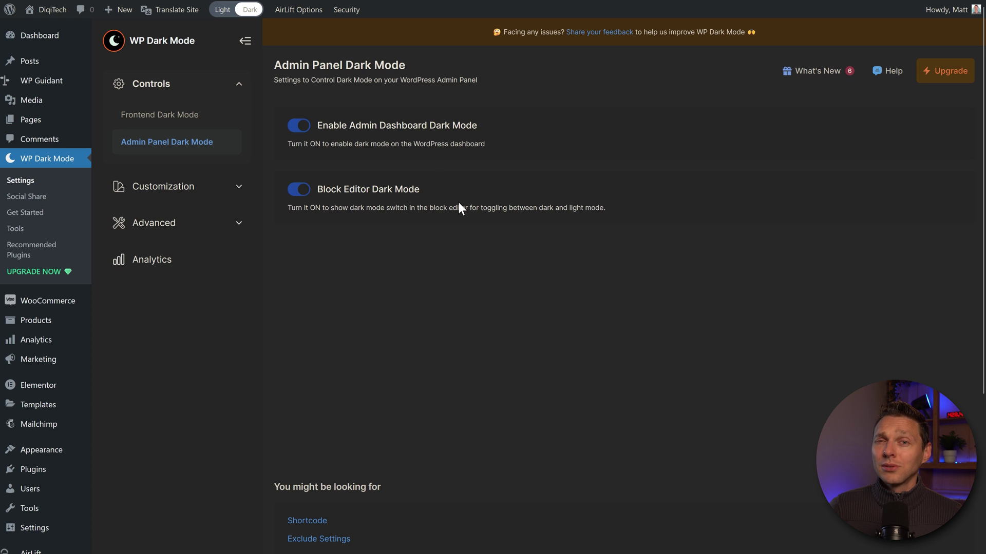
left_click(244, 13)
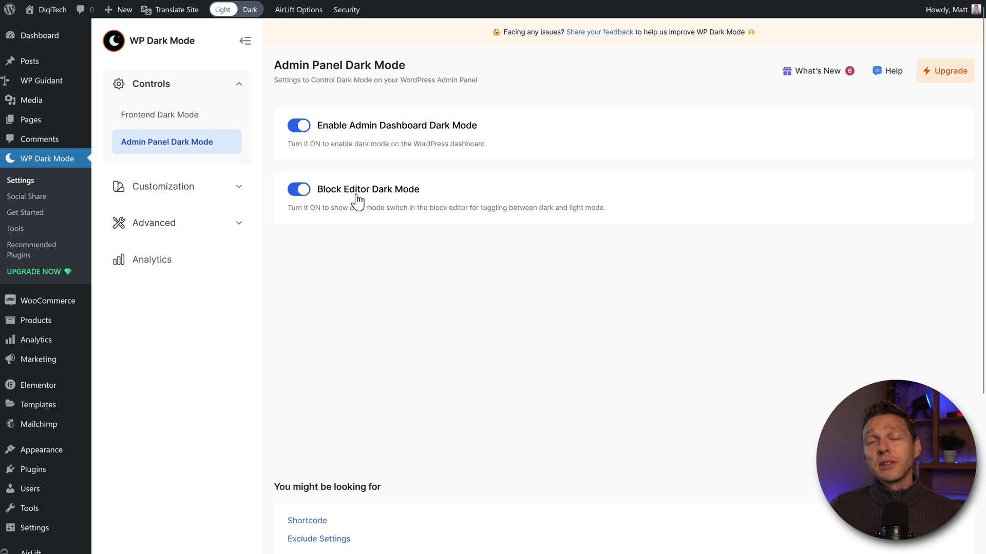
Turn off both Block Editor Dark Mode and Admin Dashboard Dark Mode and save the admin panel settings.
left_click(305, 193)
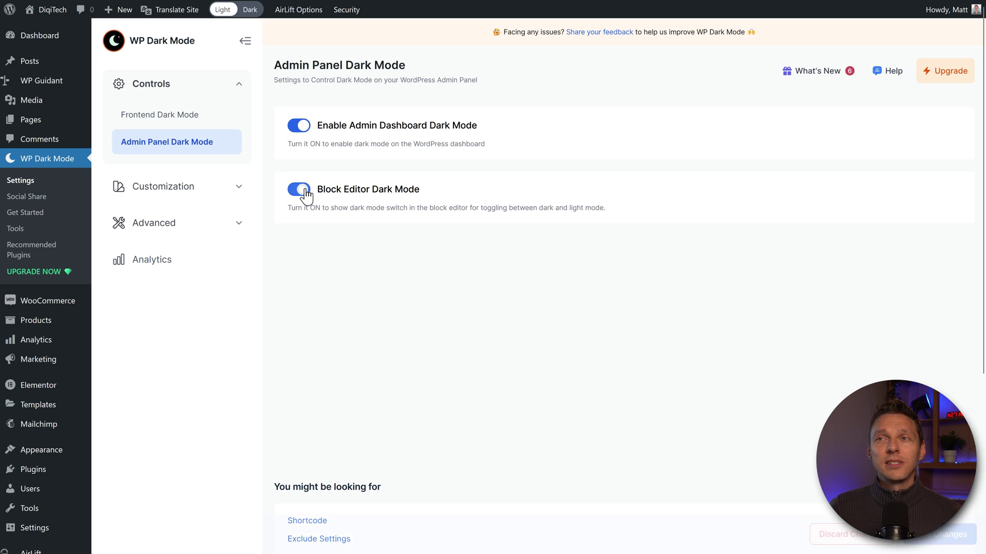
left_click(301, 129)
Open the Switch Settings under Customization and examine the Floating, Menu and Content Switch options.
left_click(174, 188)
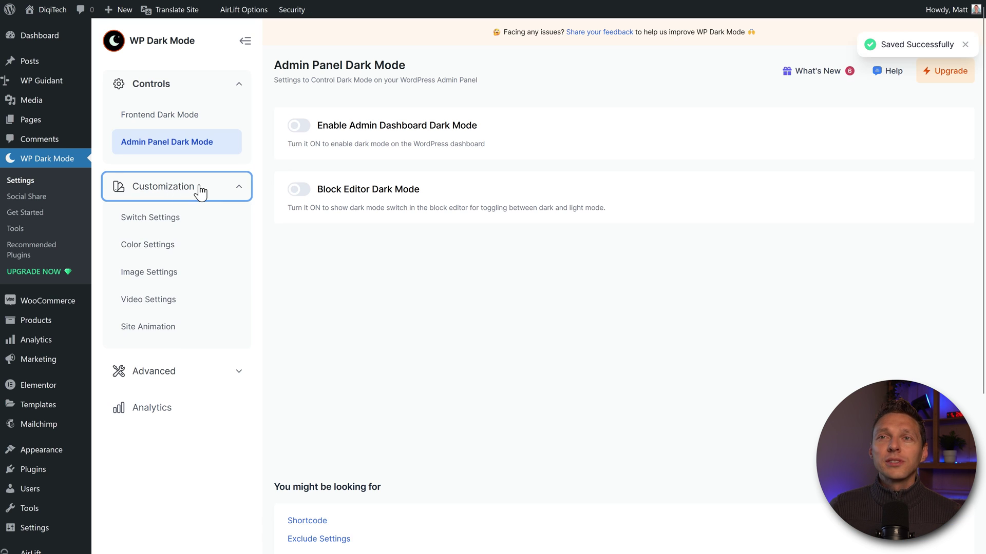
left_click(184, 219)
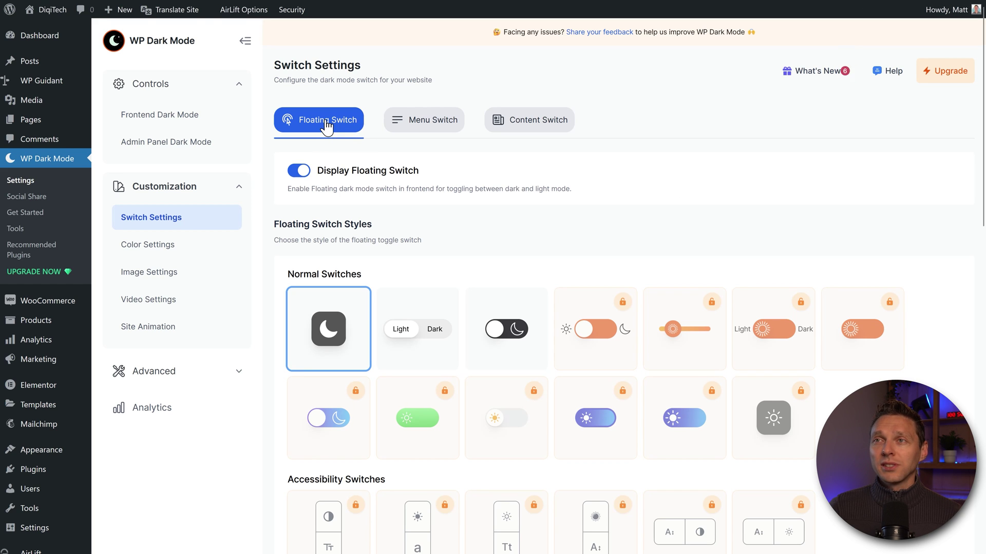
left_click(414, 127)
left_click(522, 132)
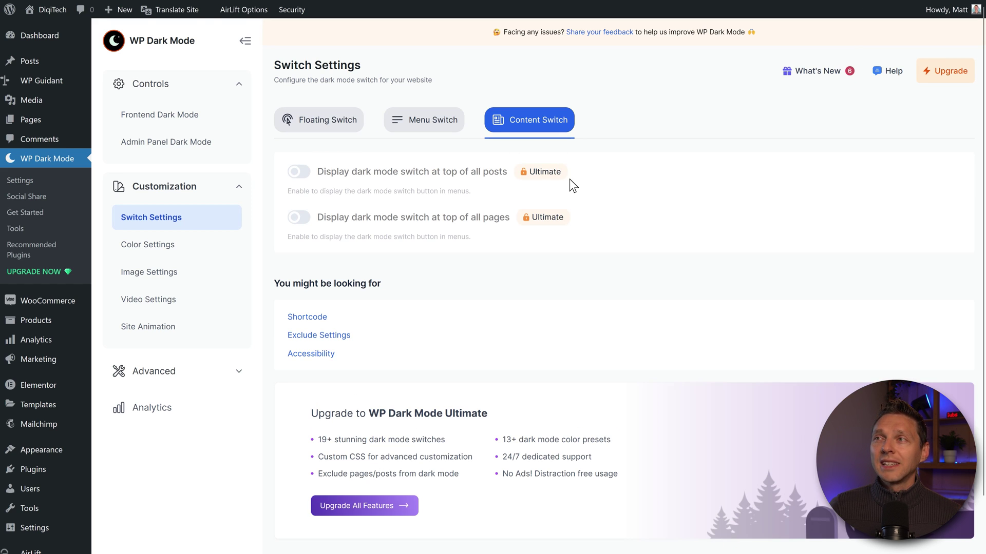
left_click(356, 136)
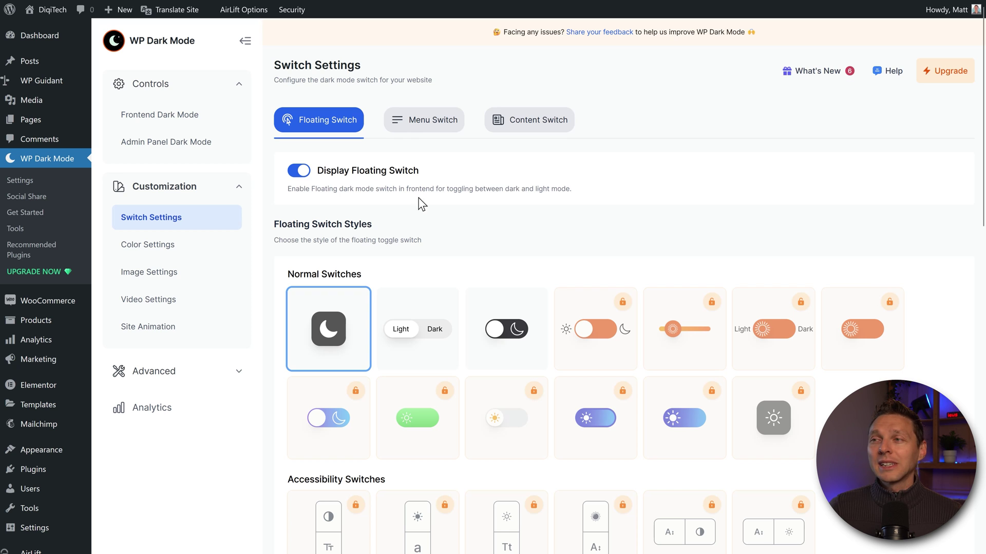
left_click(423, 123)
left_click(492, 123)
left_click(418, 124)
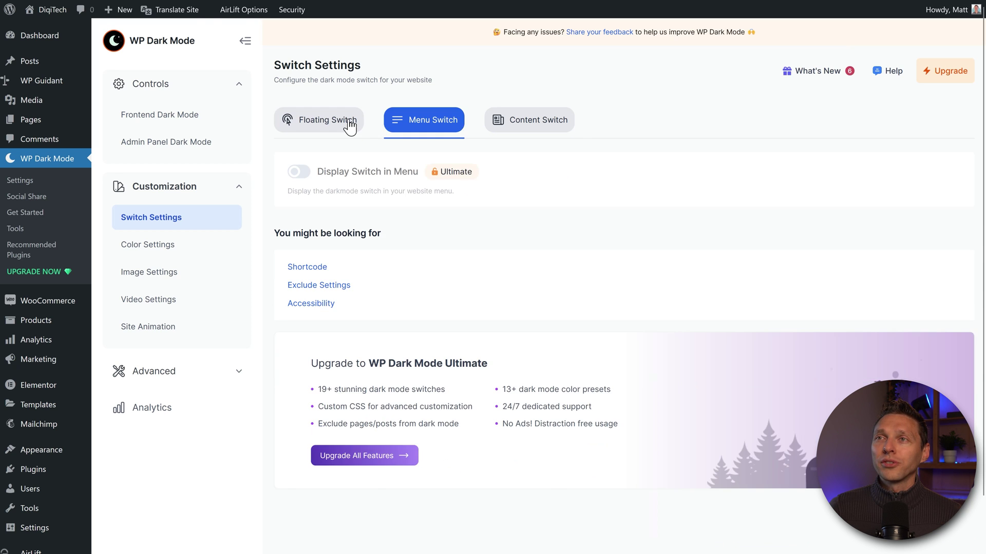
Set the floating switch style to the black toggle with the moon icon, after trying the Light/Dark style.
left_click(344, 121)
scroll(671, 149, "down", 1)
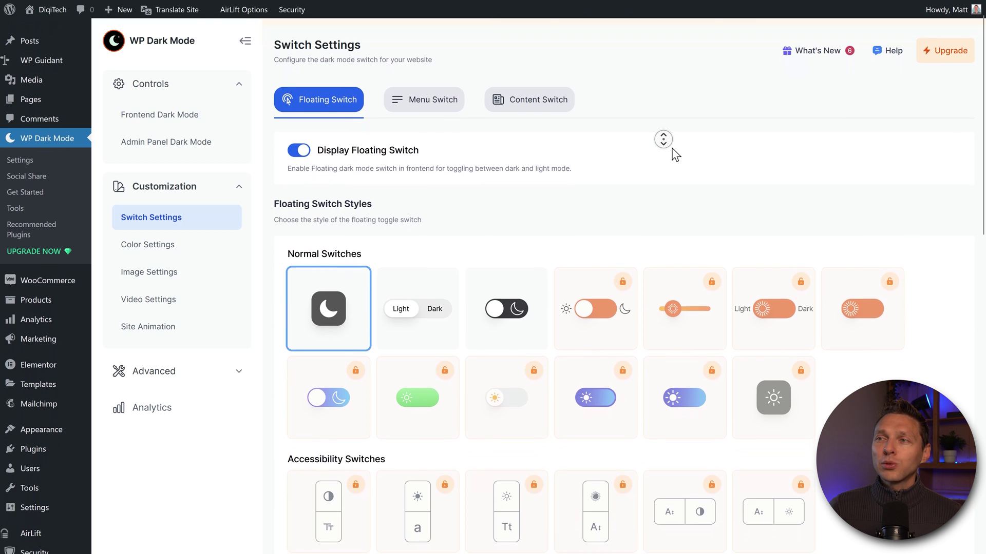
left_click(411, 264)
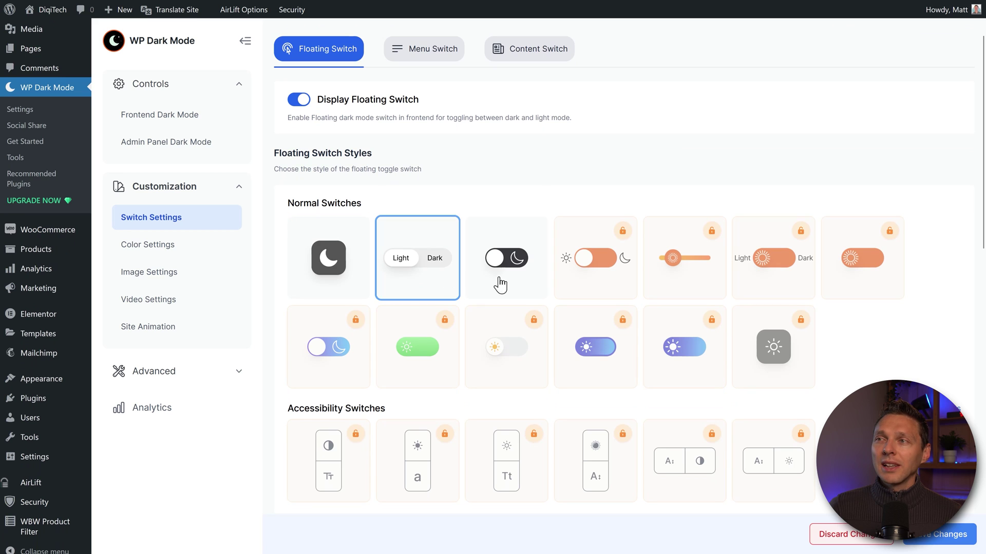
left_click(503, 280)
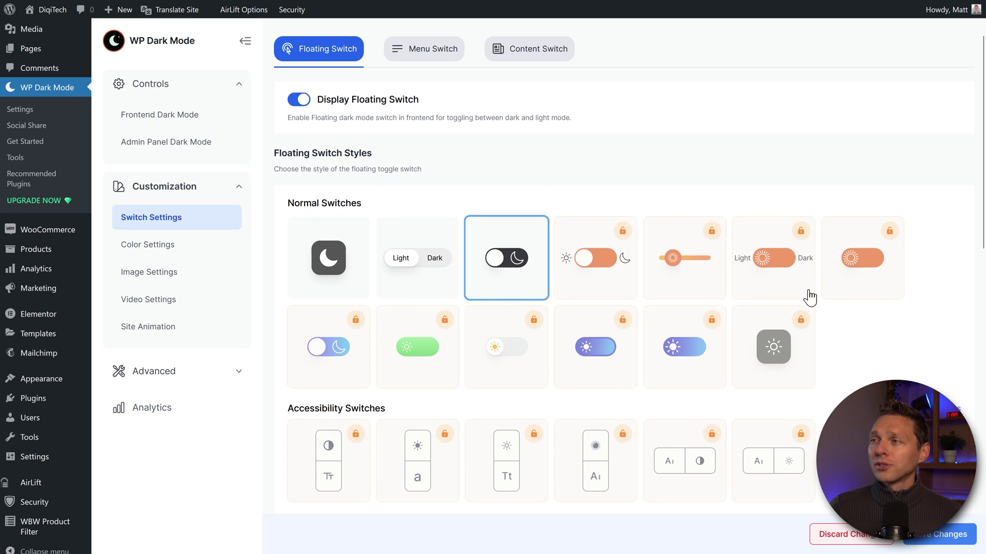
Set the floating switch size to S after trying the other sizes, and keep its position at Right after trying Left.
middle_click(953, 298)
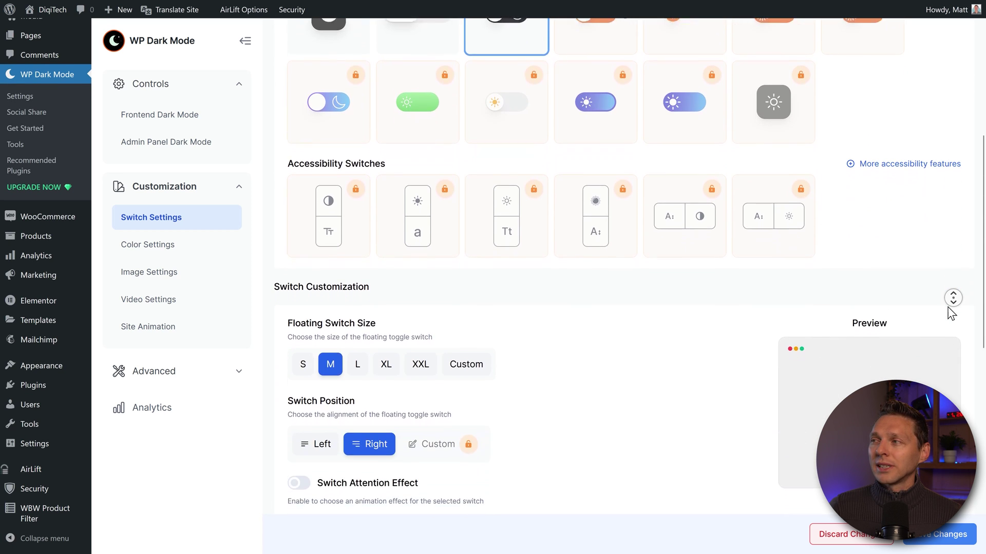
middle_click(951, 308)
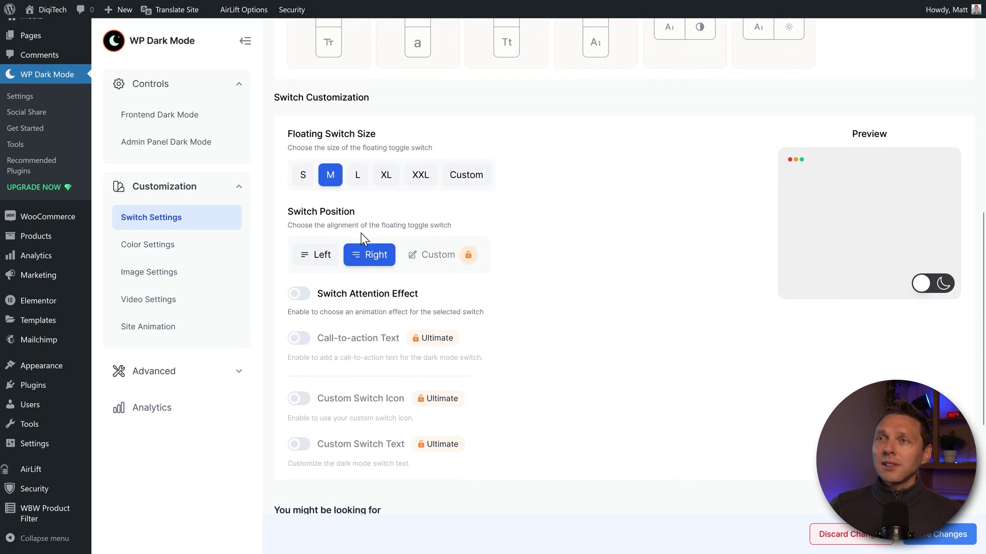
left_click(302, 182)
left_click(330, 180)
left_click(359, 183)
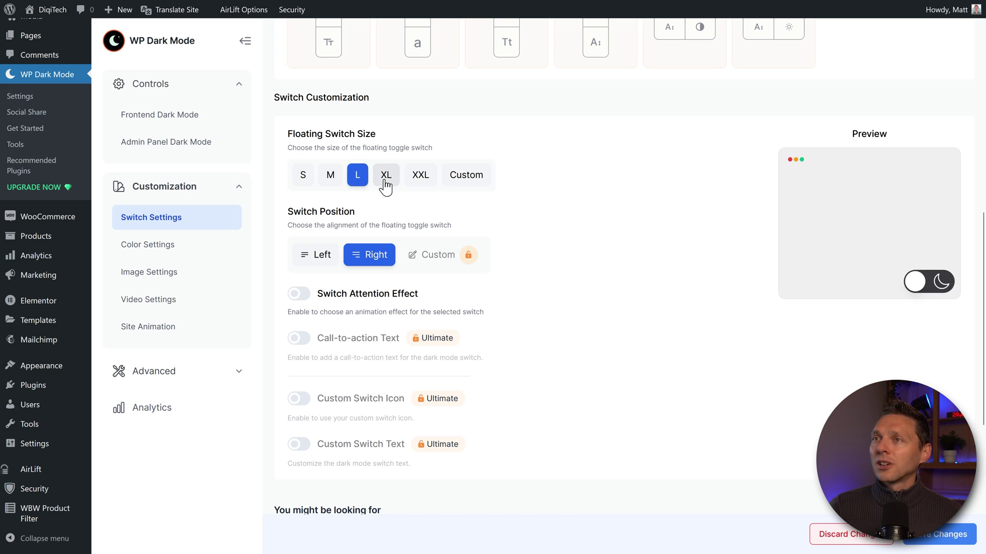
left_click(386, 183)
left_click(421, 180)
left_click(465, 177)
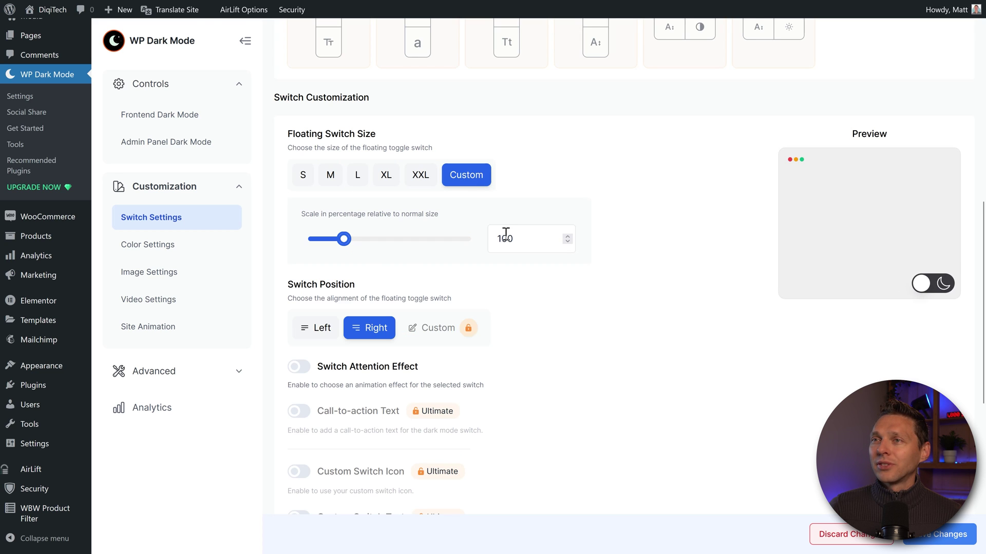
left_click_drag(345, 239, 323, 240)
left_click(330, 177)
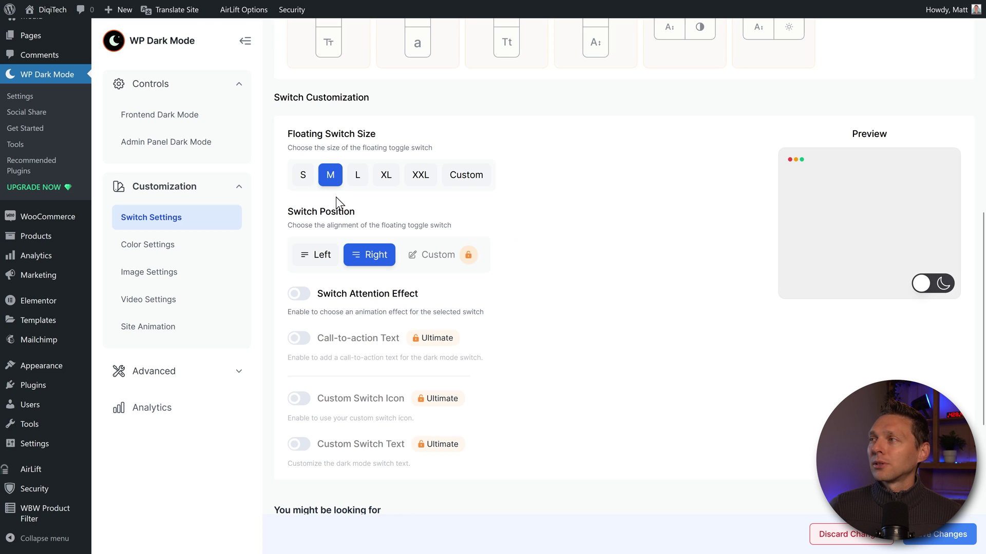
left_click(303, 178)
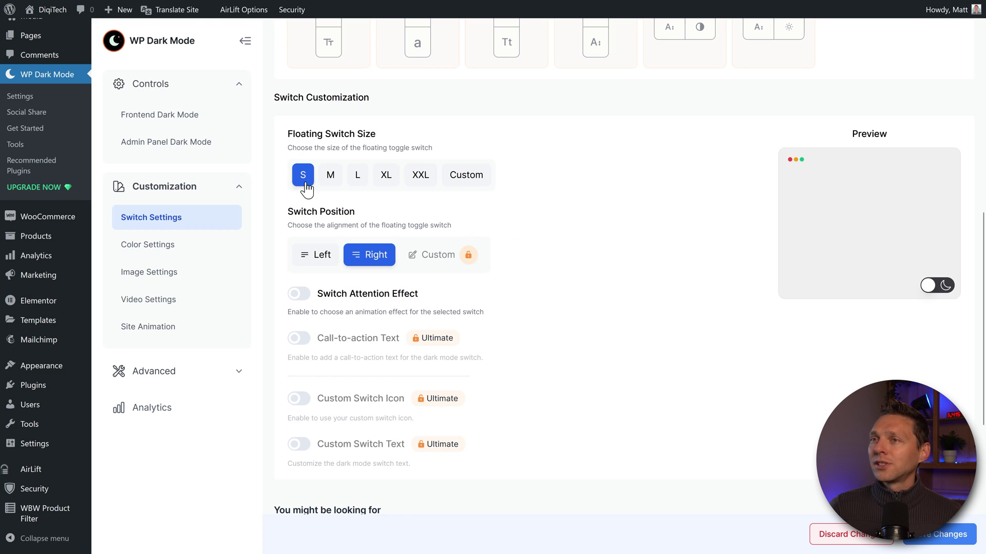
left_click(322, 255)
left_click(368, 263)
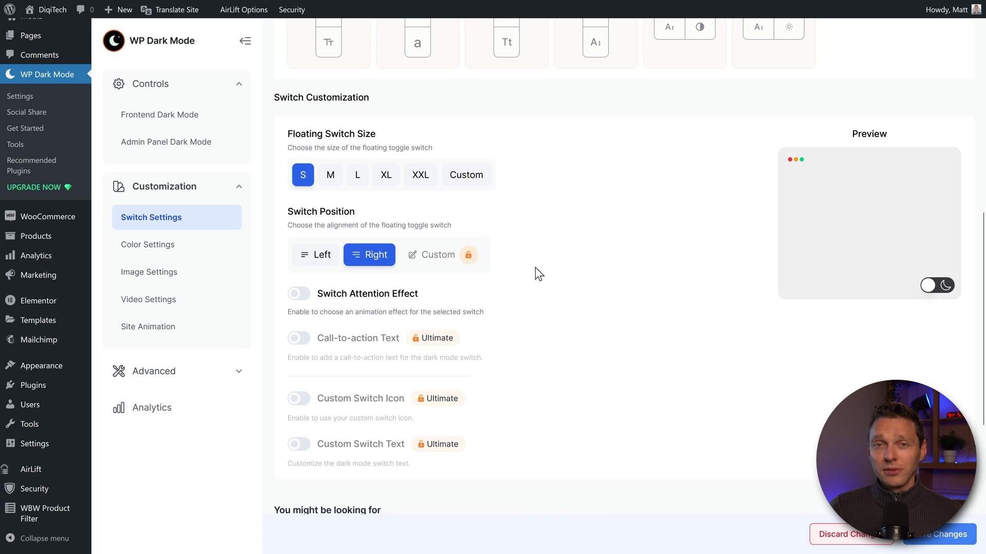
Enable the Switch Attention Effect for the floating switch and choose Wobble after trying Vibrate.
left_click(299, 293)
scroll(334, 214, "down", 2)
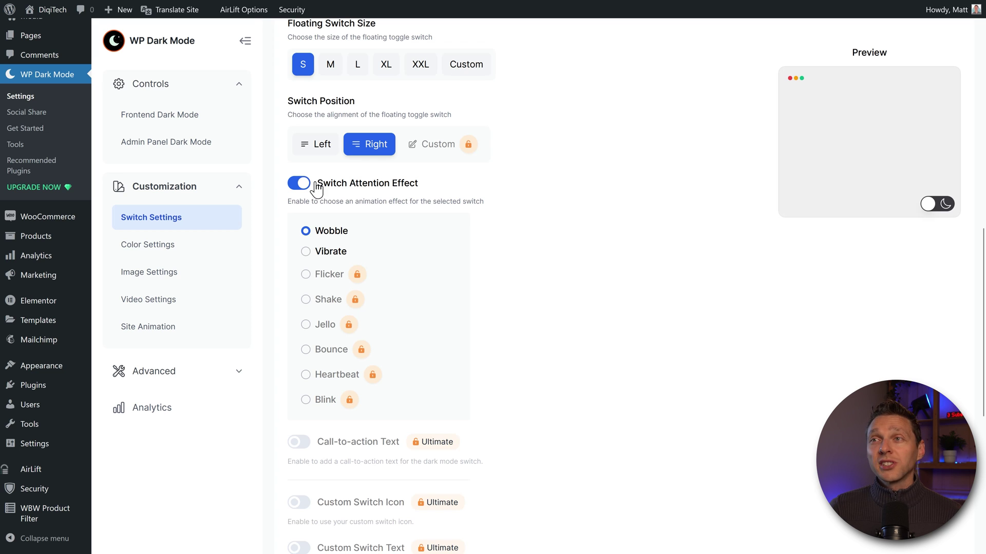
left_click(305, 252)
left_click(306, 232)
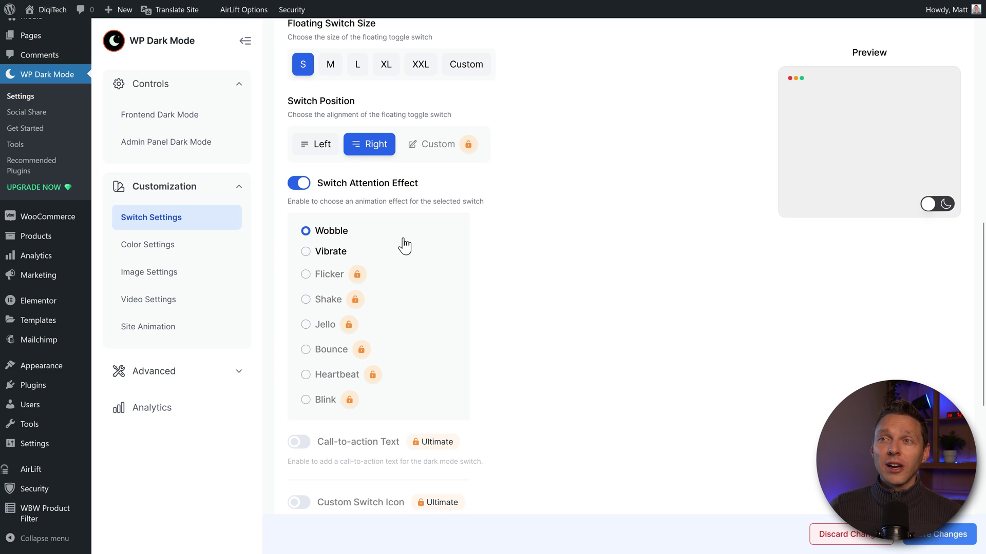
Examine the Menu Switch and Content Switch options and return to the Floating Switch settings.
middle_click(593, 234)
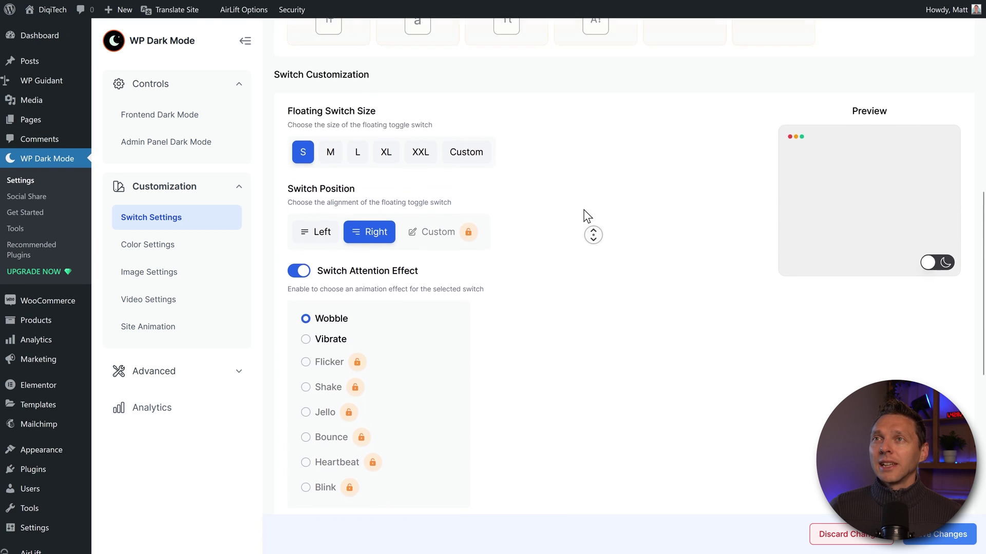
left_click(421, 126)
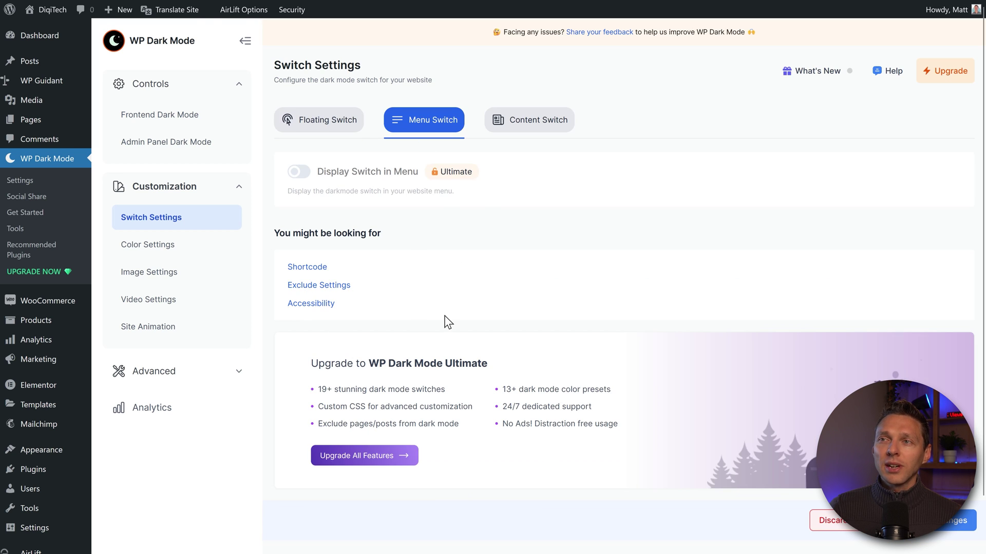
left_click(540, 126)
left_click(311, 121)
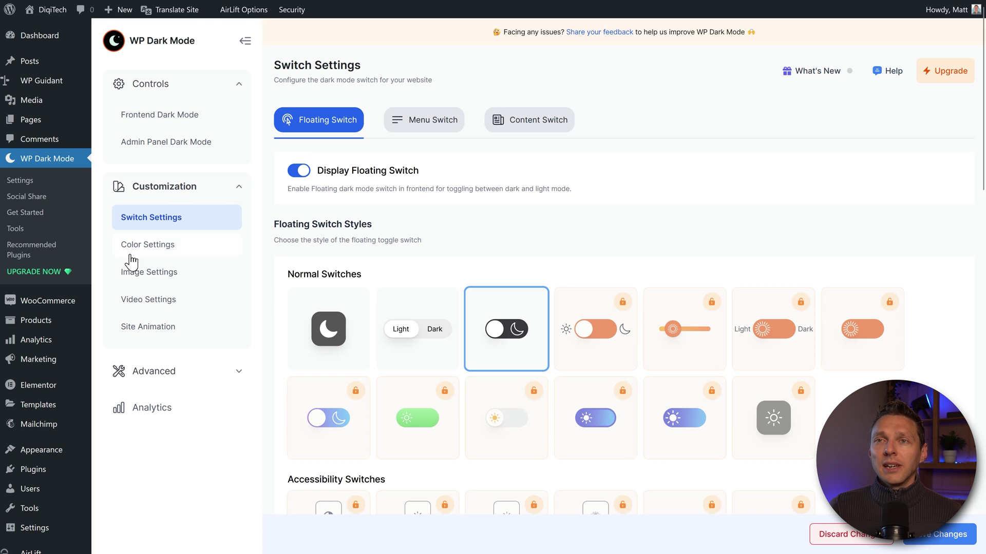
Set the dark mode color mode to Color Presets in the Color Settings and choose Gold after trying Sapphire.
left_click(175, 248)
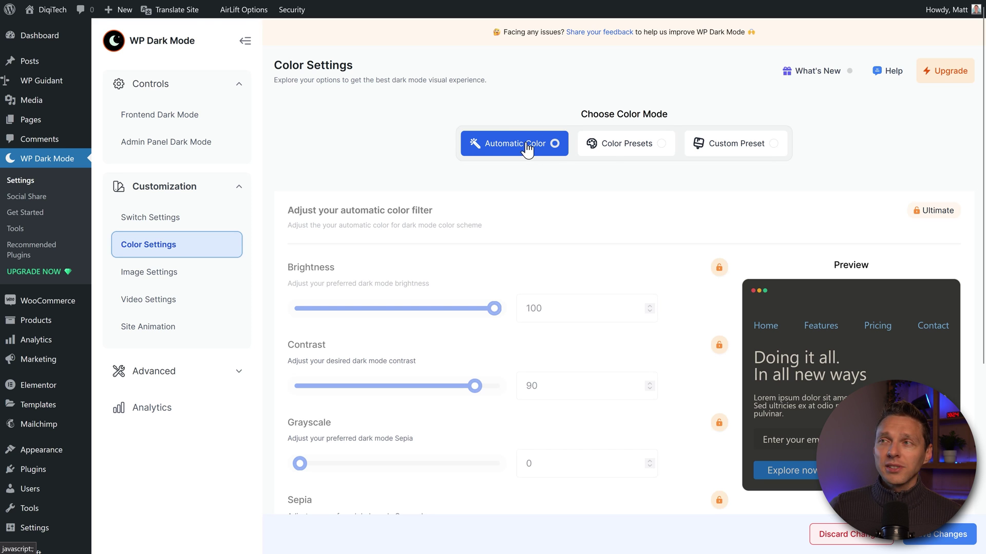
left_click(609, 153)
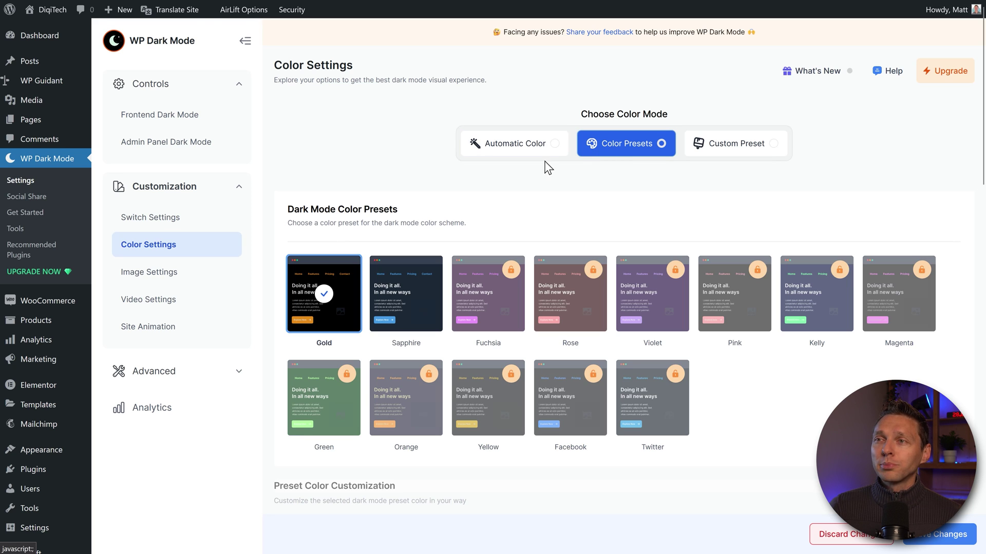
left_click(412, 293)
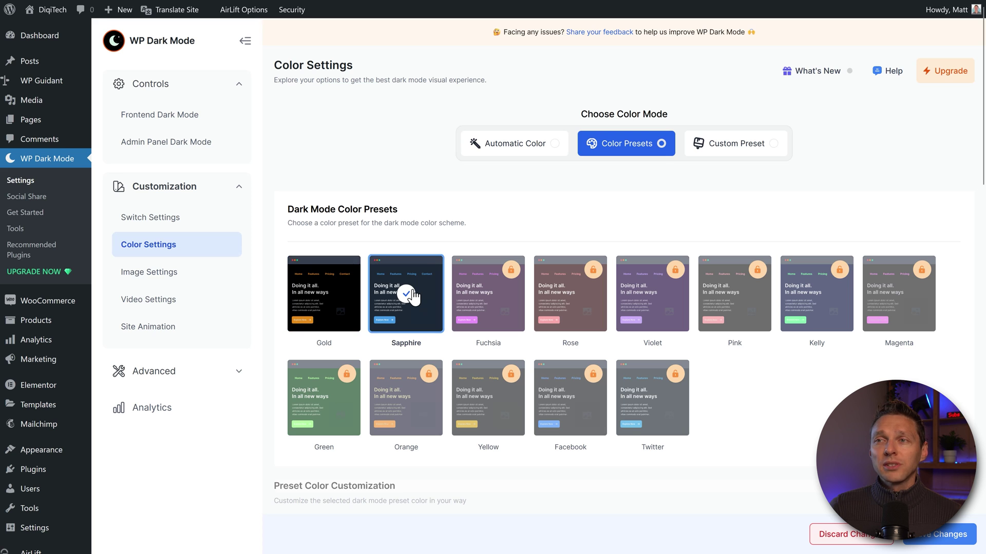
left_click(325, 295)
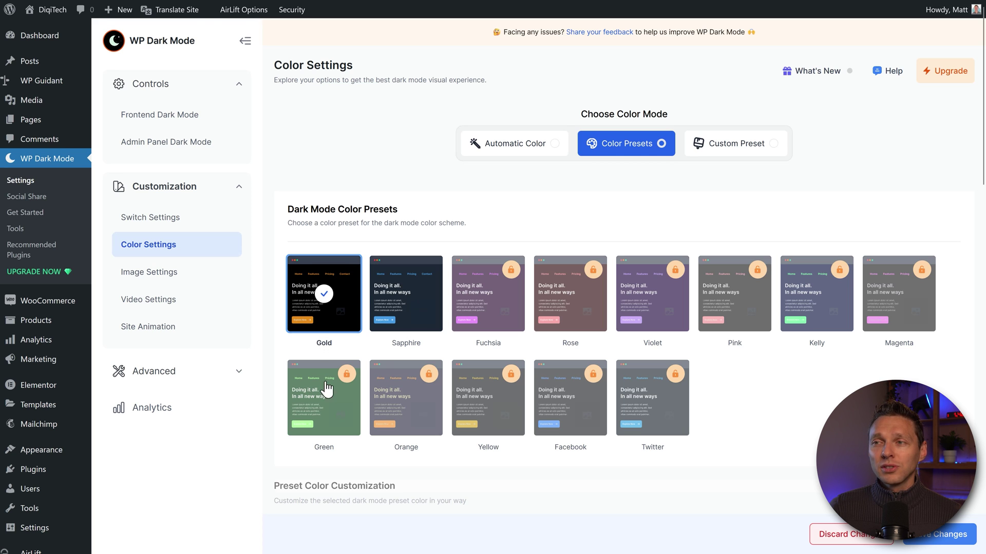
Try the Custom Preset and Automatic Color modes and the Sapphire preset before returning to Color Presets with Gold.
left_click(716, 150)
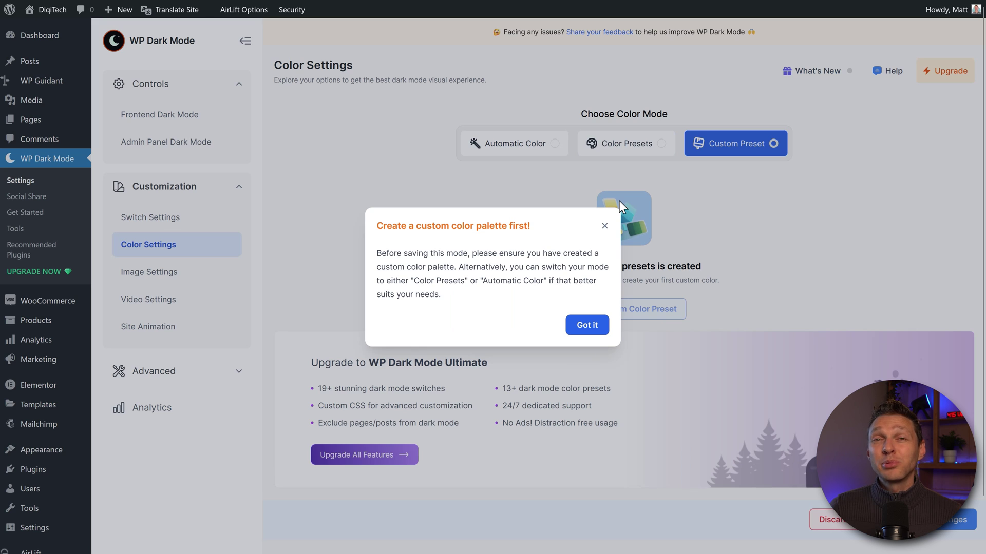
left_click(587, 325)
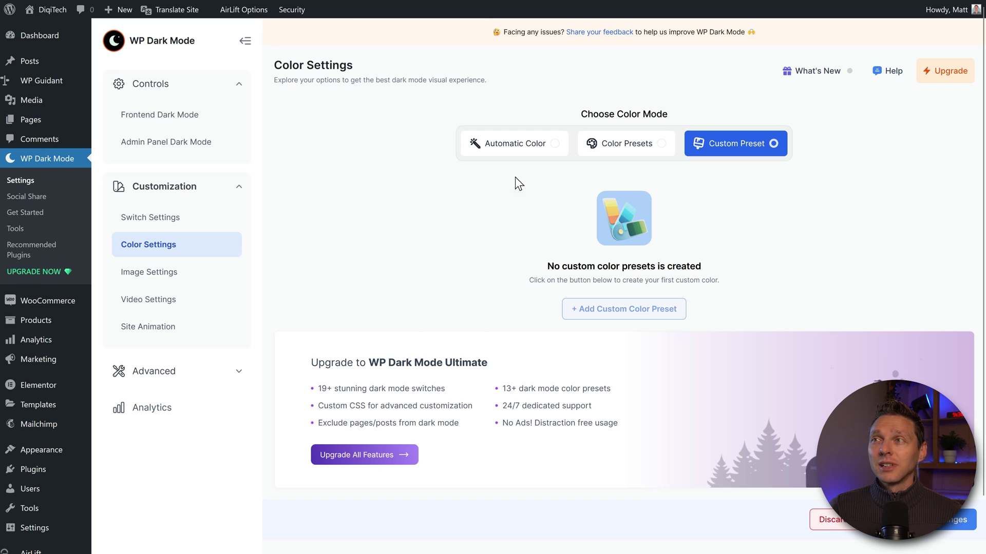
left_click(514, 143)
scroll(411, 134, "down", 1)
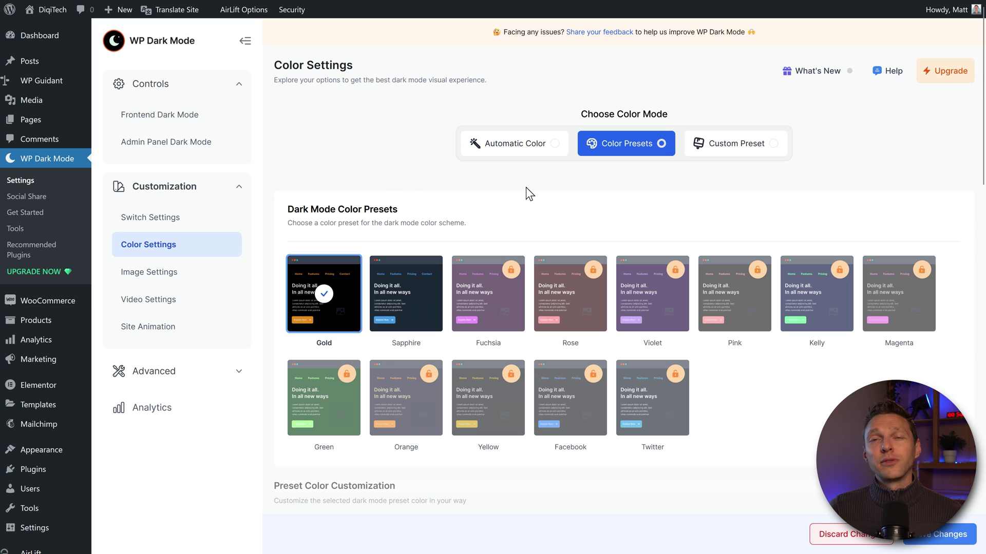
left_click(367, 294)
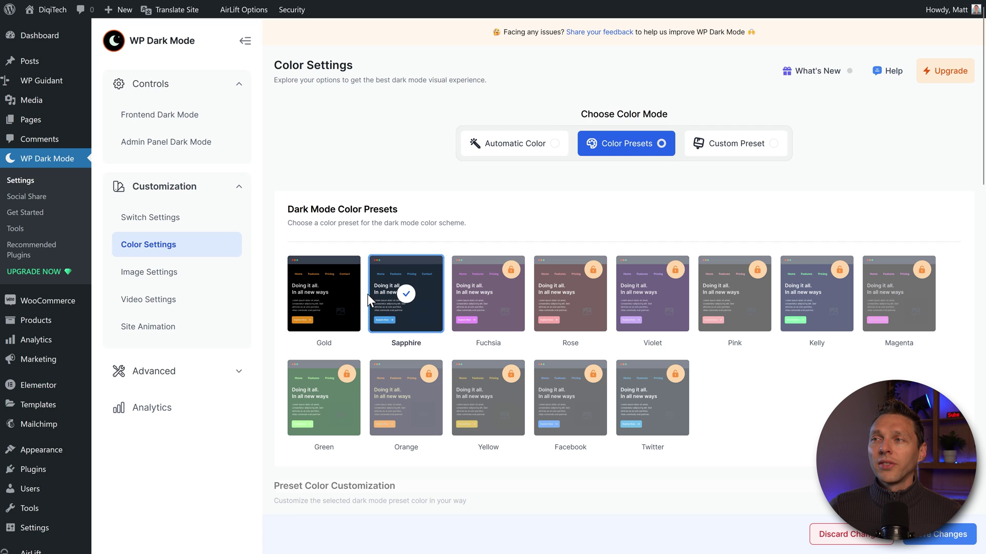
left_click(339, 305)
Switch the color mode to Custom Preset and dismiss the notice about creating a custom color palette.
left_click(760, 144)
left_click(685, 158)
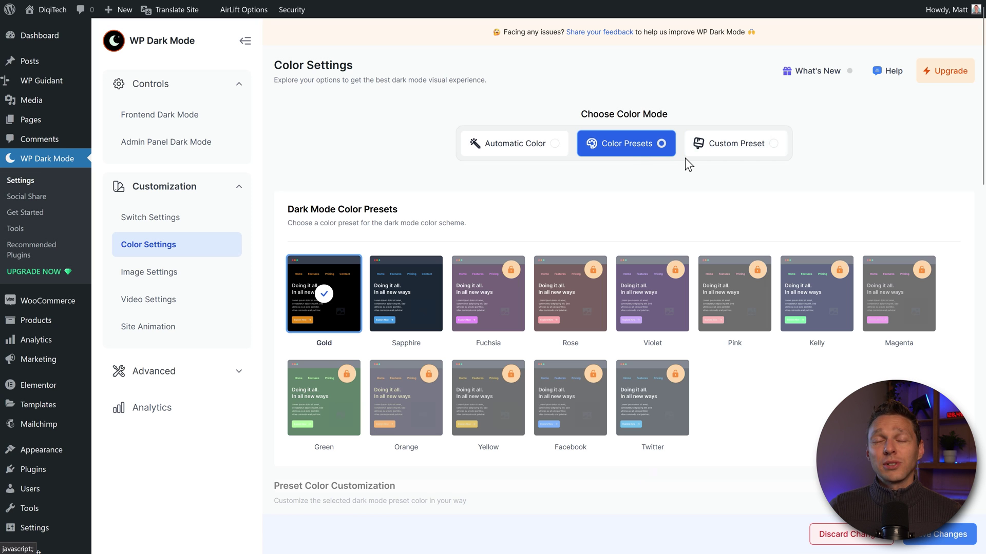
left_click(722, 149)
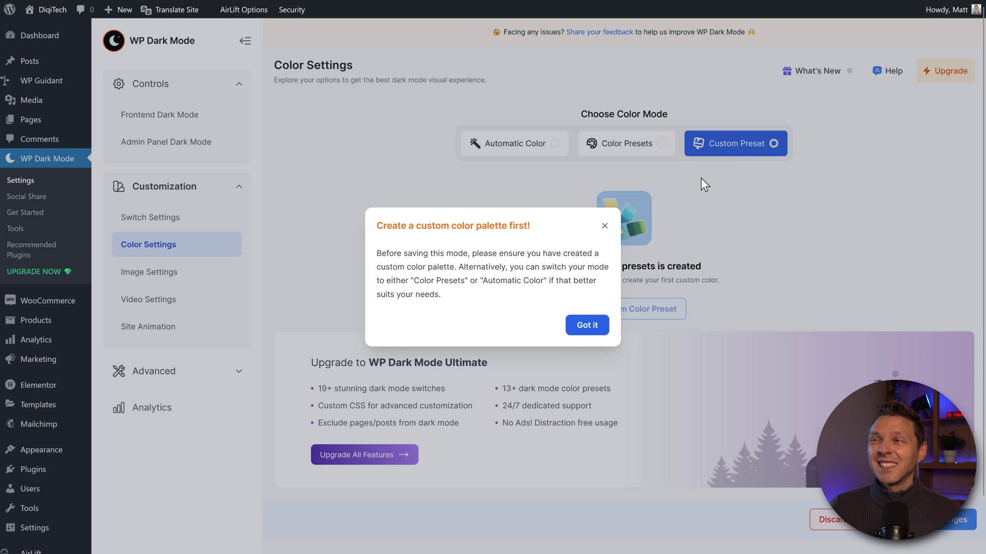
left_click(604, 227)
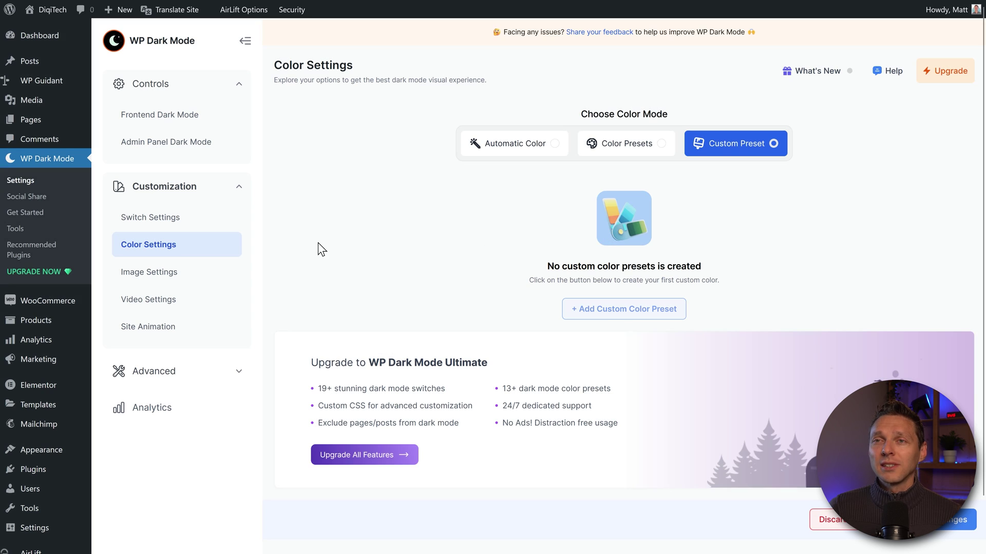
Try Low Brightness Image and Grayscale Image under the Image Behavior settings, and turn both off again.
left_click(155, 279)
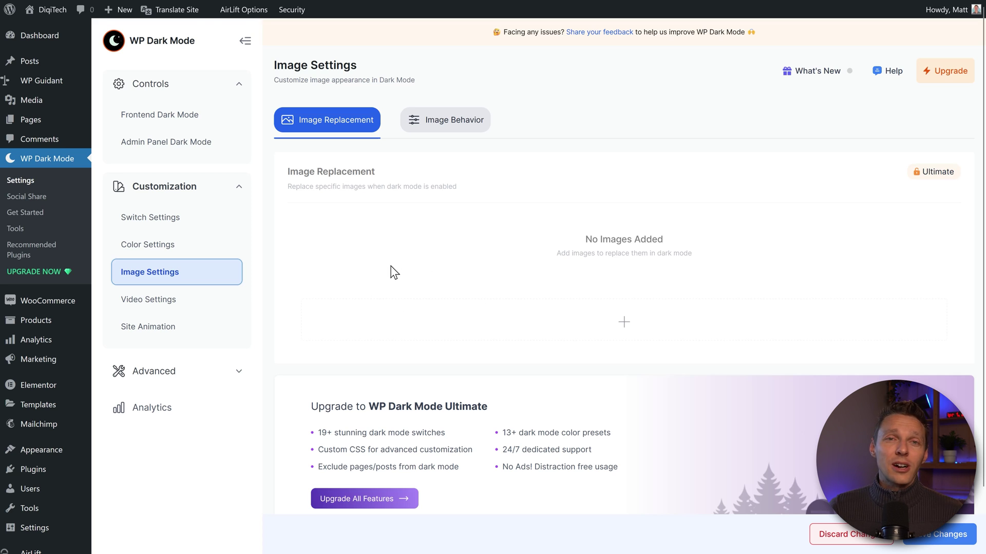
left_click(438, 134)
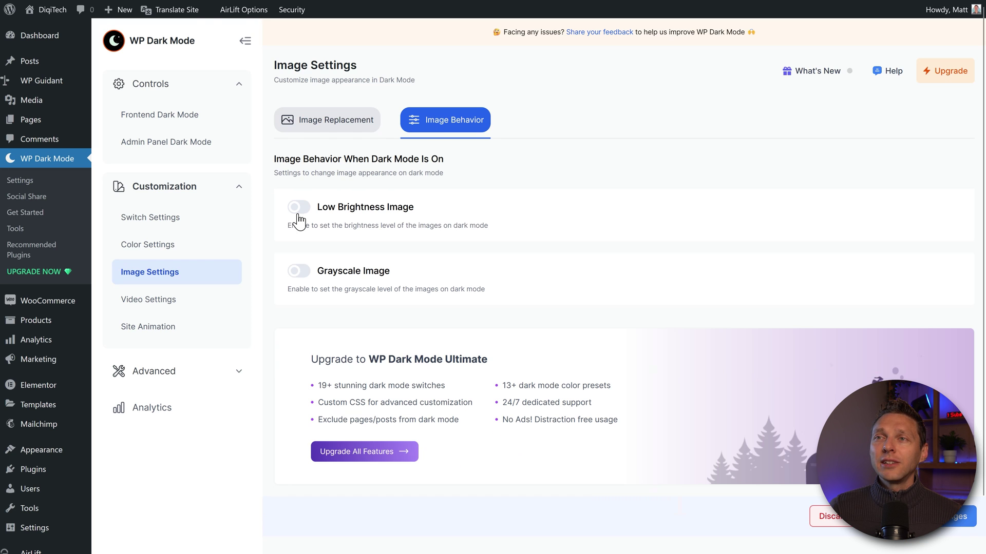
left_click(298, 208)
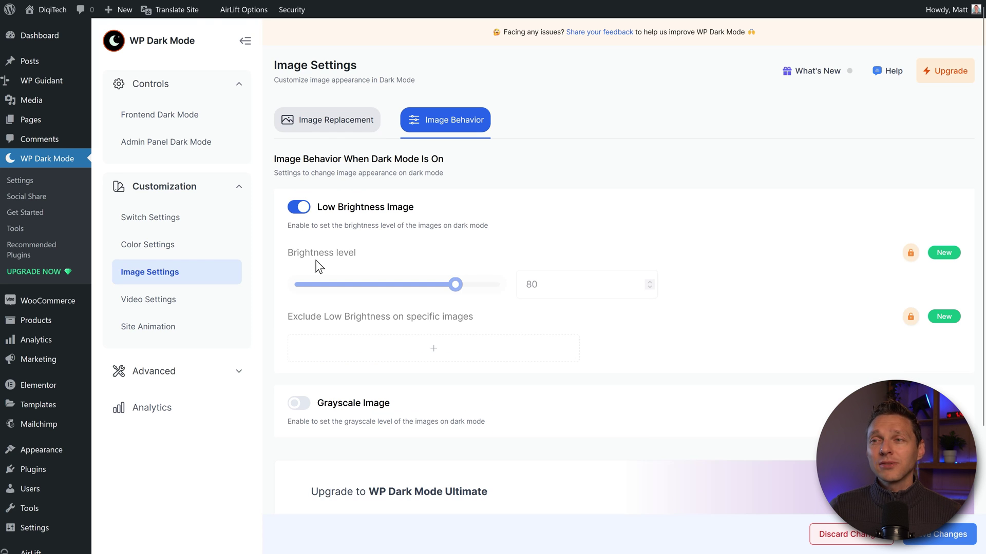
left_click(303, 405)
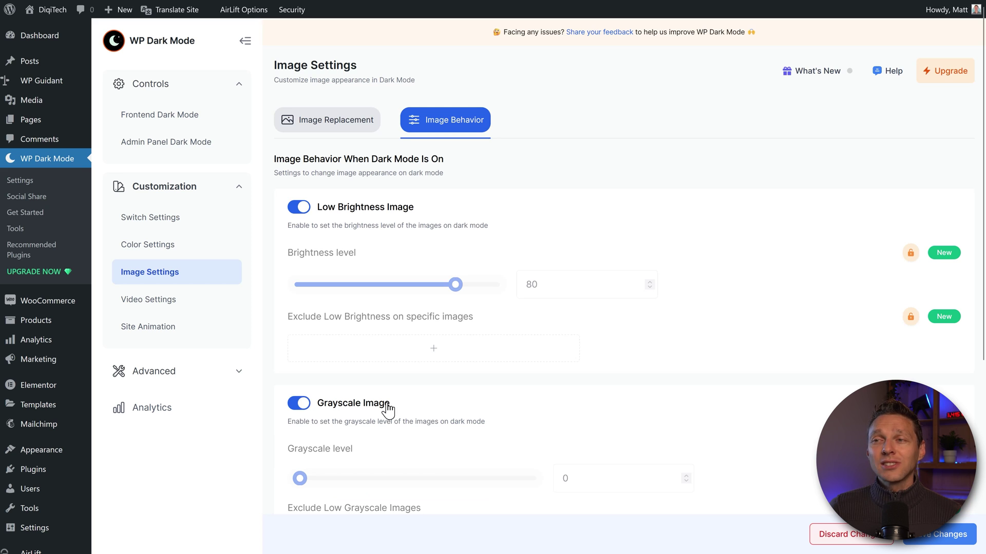
left_click(303, 405)
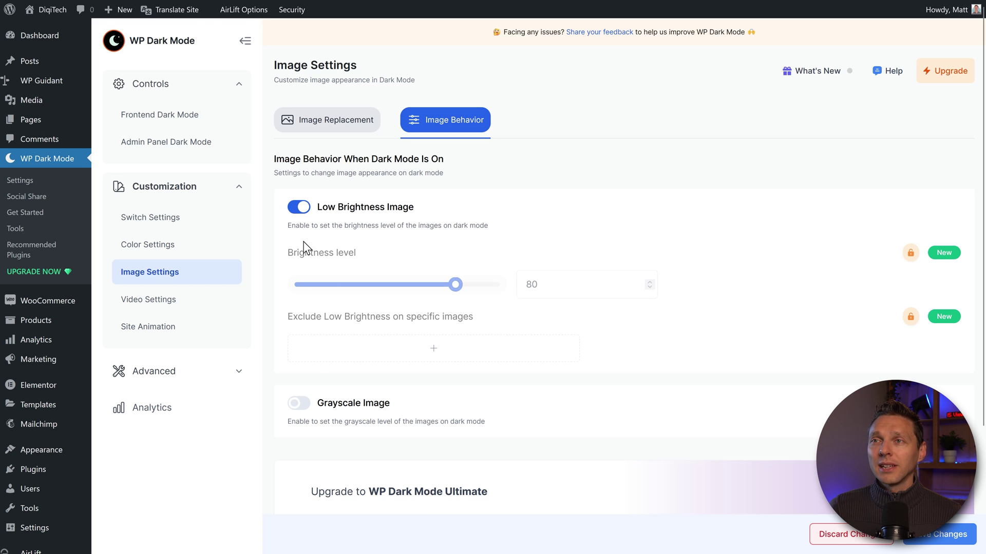
left_click(297, 208)
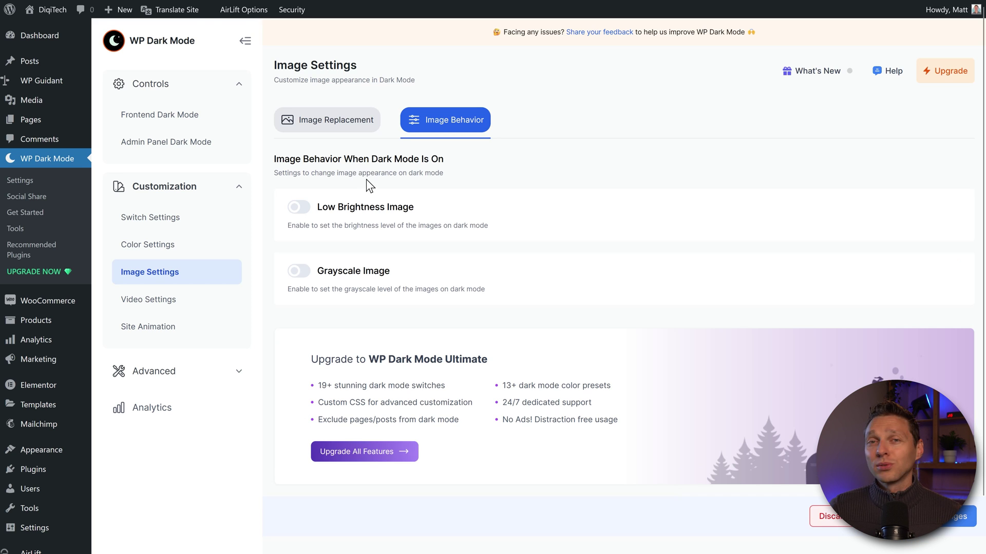
Open the Video Settings and examine the Video Replacement and Video Behavior options.
left_click(158, 307)
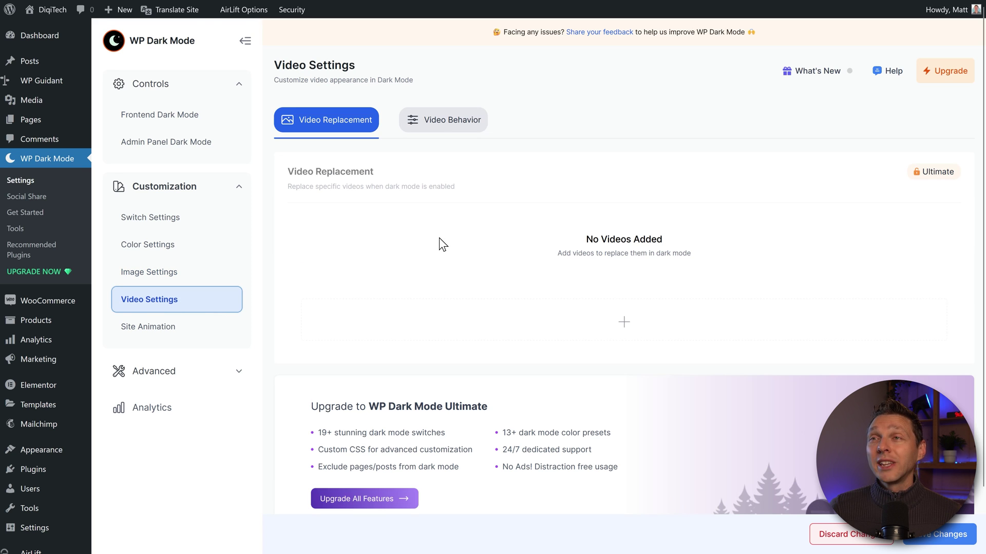
left_click(432, 132)
left_click(329, 128)
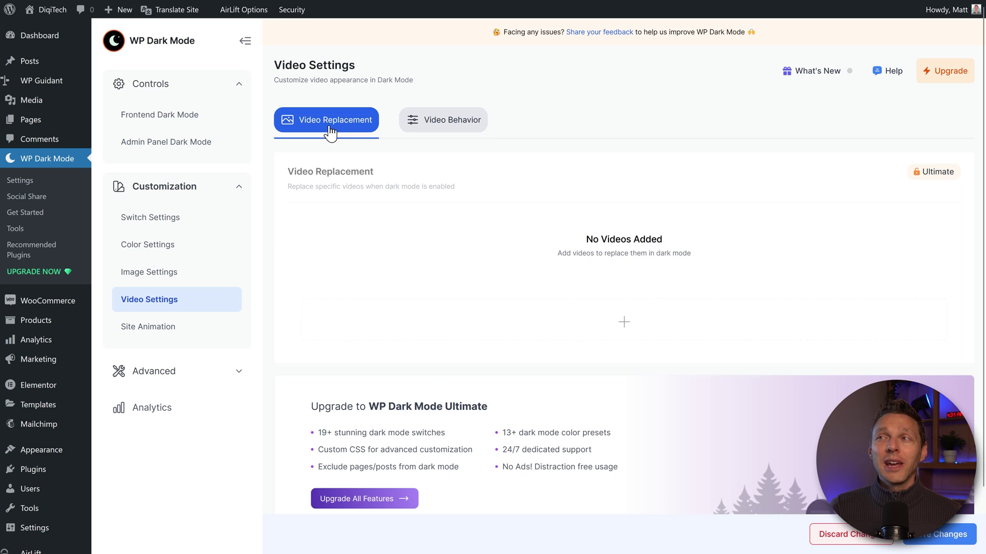
Enable Page Transition Animation in the Site Animation settings, try Pulse, Flip and Roll, and select Slide Left.
left_click(174, 330)
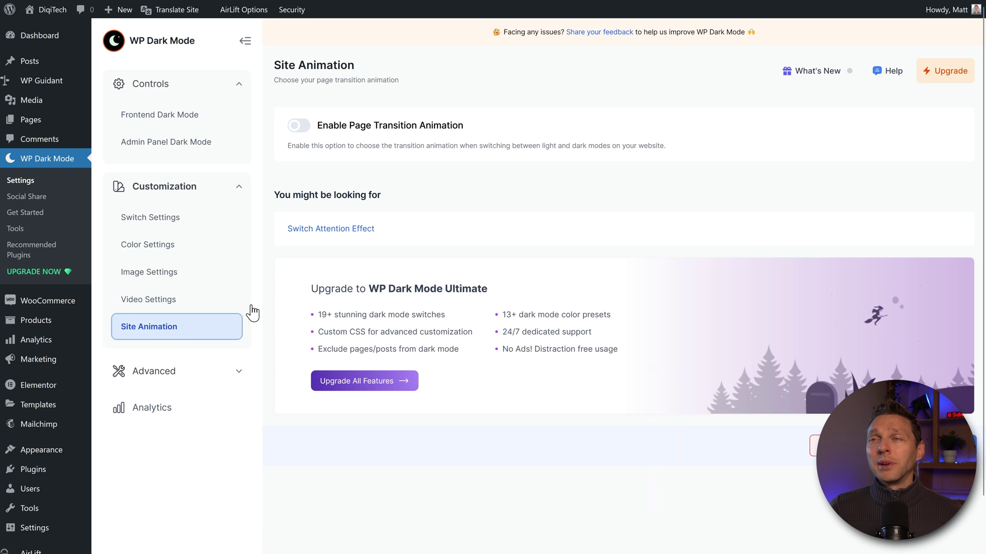
left_click(298, 126)
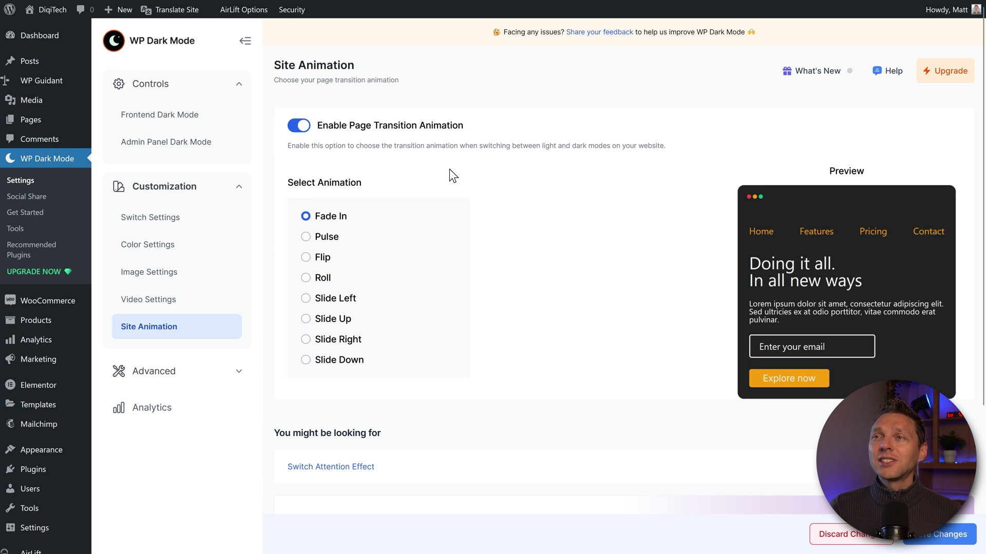
left_click(321, 243)
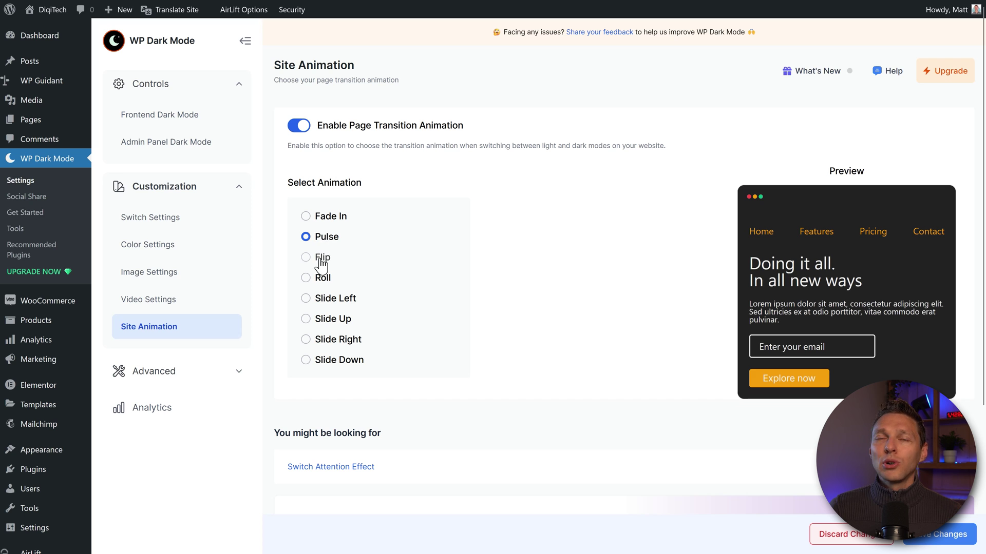
left_click(321, 259)
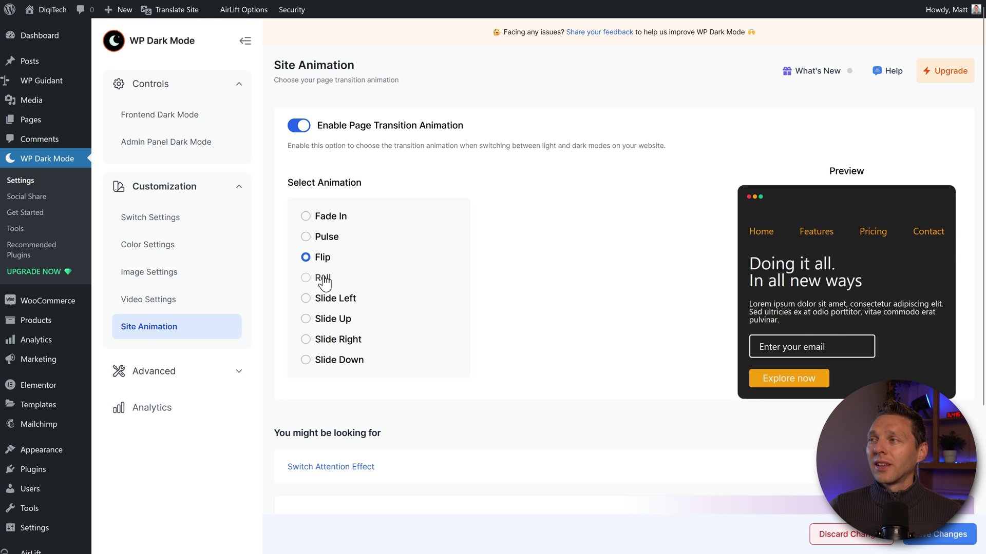
left_click(323, 279)
left_click(326, 298)
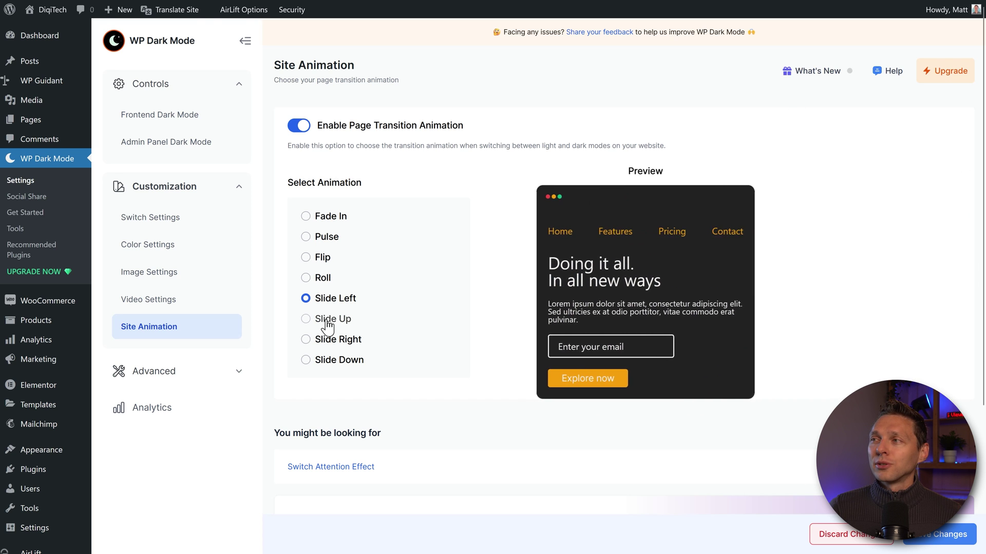
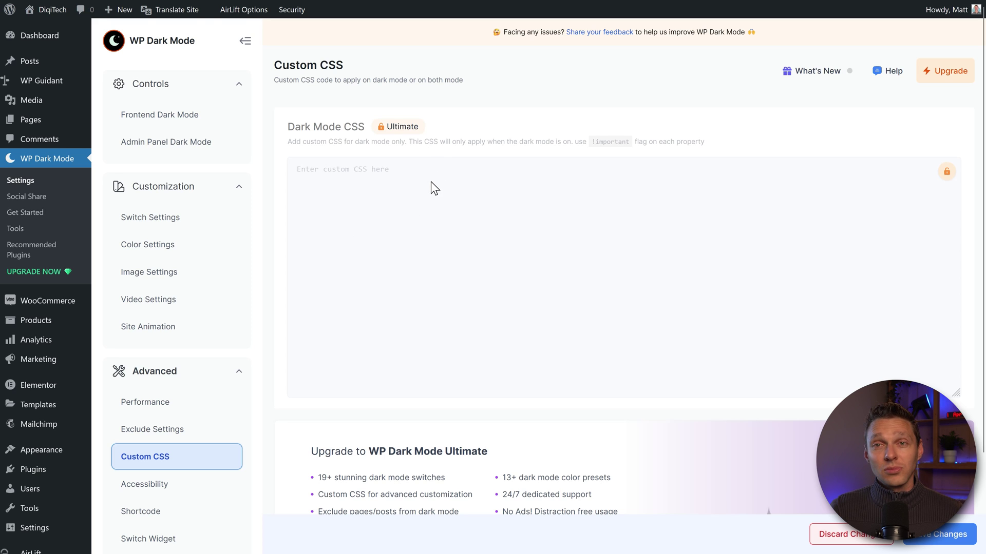
Enable URL Parameter in the Accessibility settings and highlight the ?darkmode and ?lightmode endings of the example addresses.
left_click(157, 484)
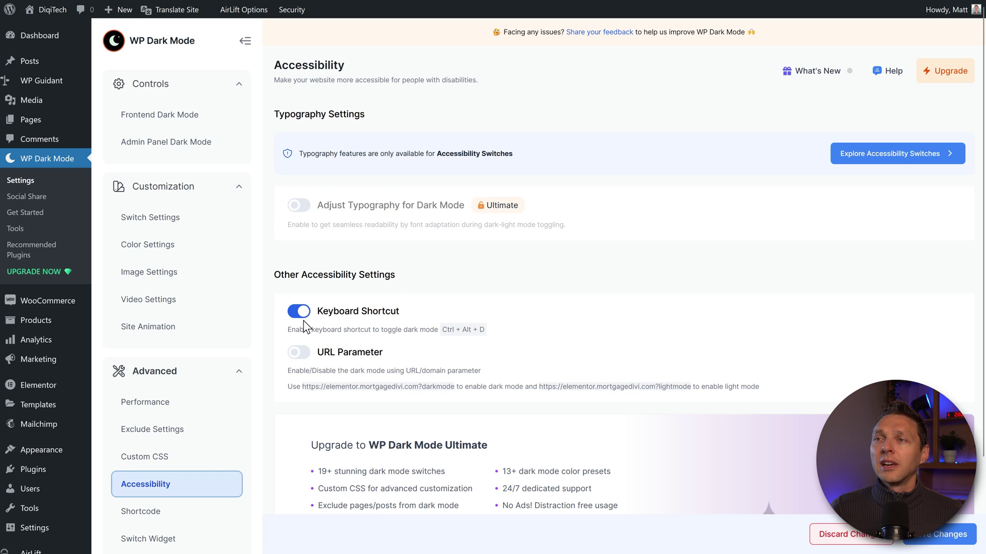
left_click(291, 358)
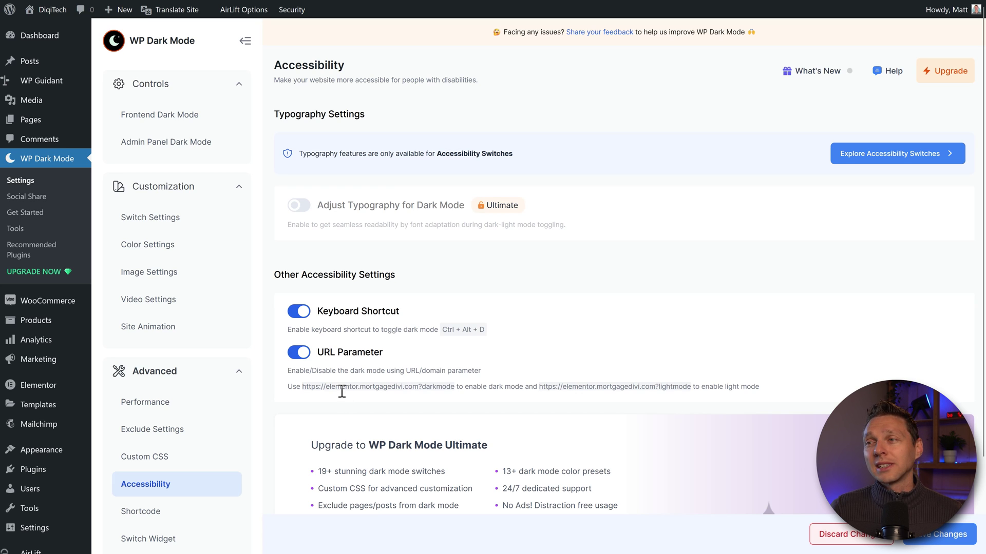
left_click_drag(456, 390, 423, 389)
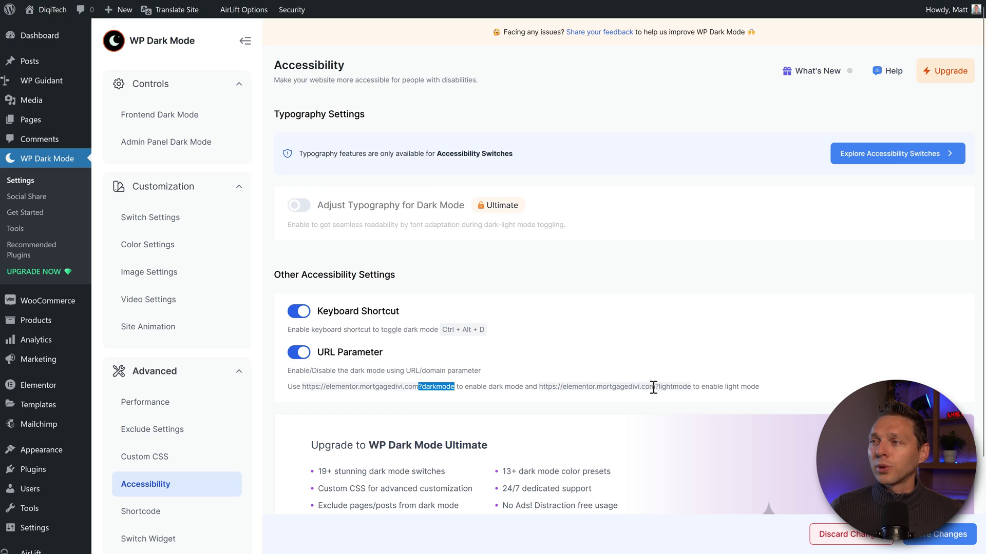
left_click_drag(653, 388, 693, 386)
left_click(693, 386)
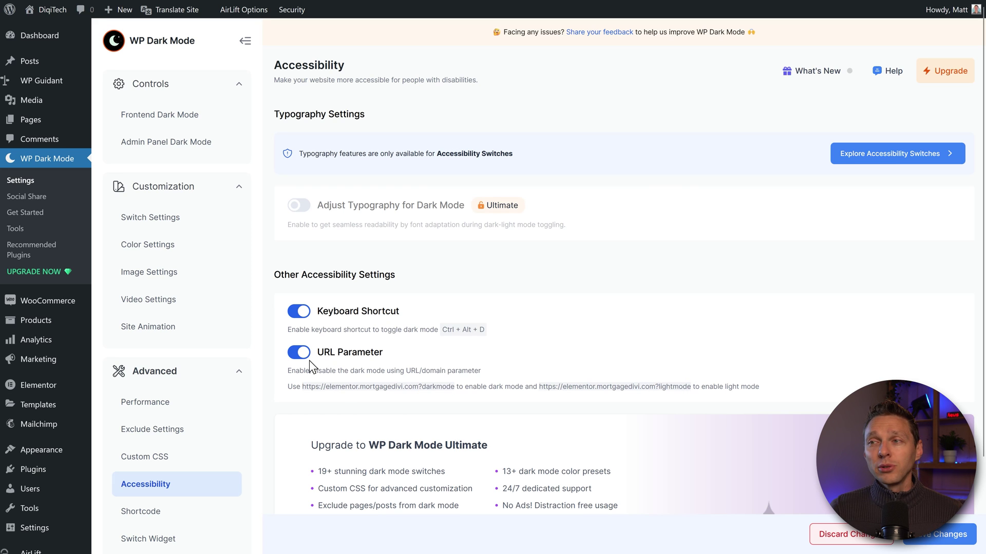
Generate the shortcode for the black toggle switch with the moon, style 3, and look over the available switch styles.
left_click(148, 512)
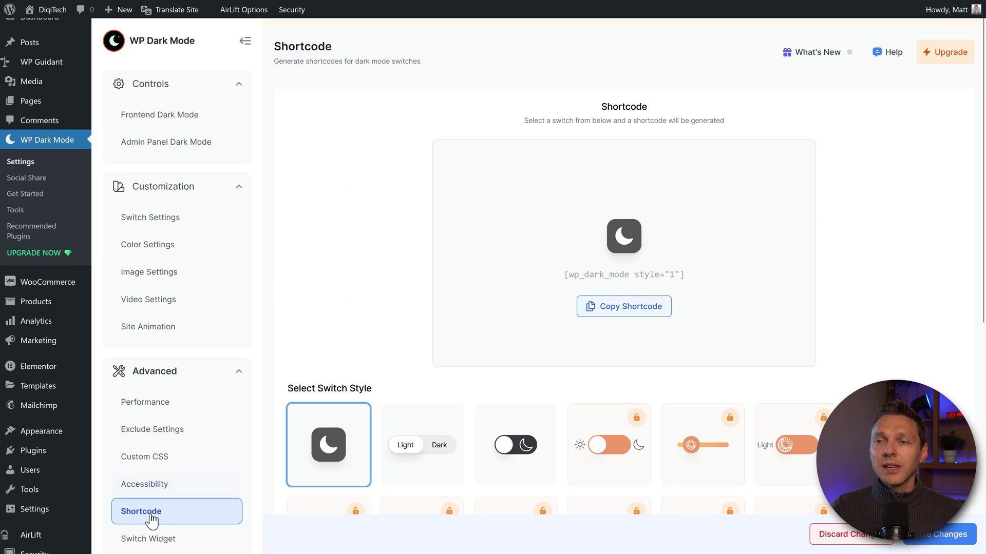
left_click(487, 416)
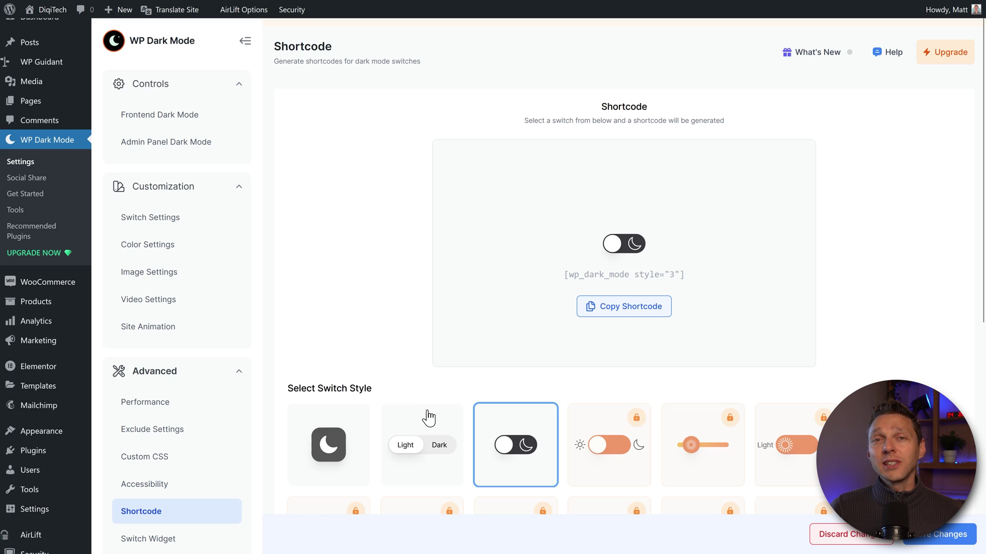
left_click_drag(565, 273, 688, 275)
left_click(718, 291)
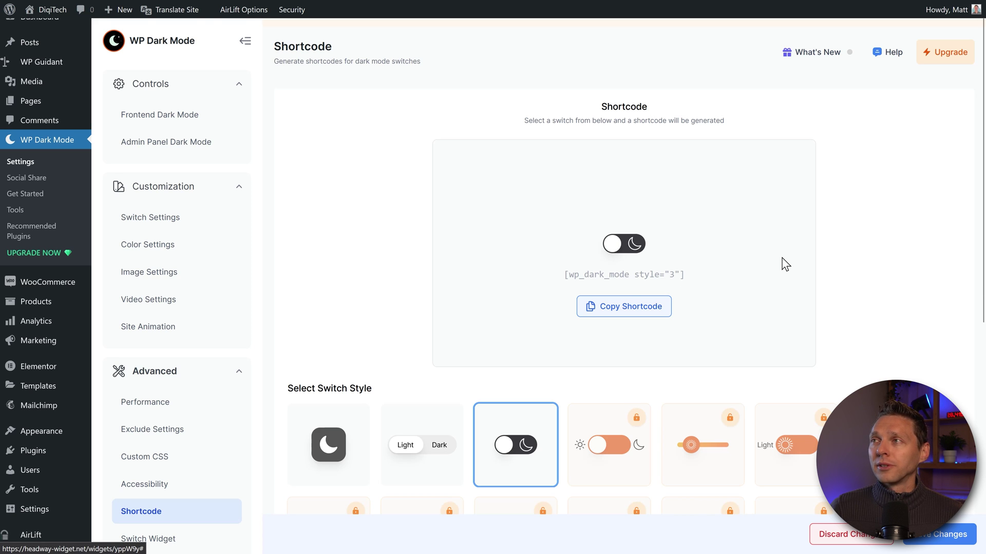
scroll(359, 311, "down", 2)
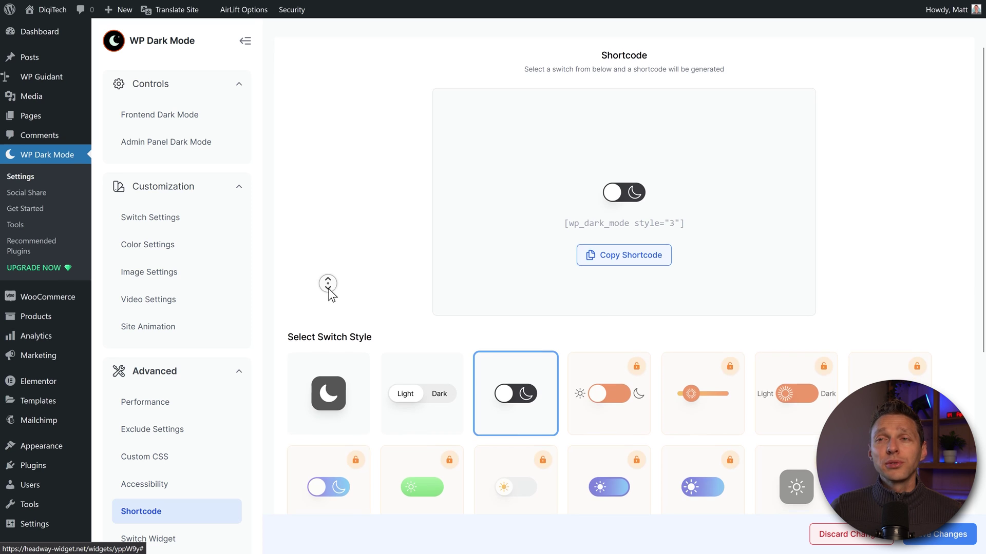
scroll(328, 286, "down", 2)
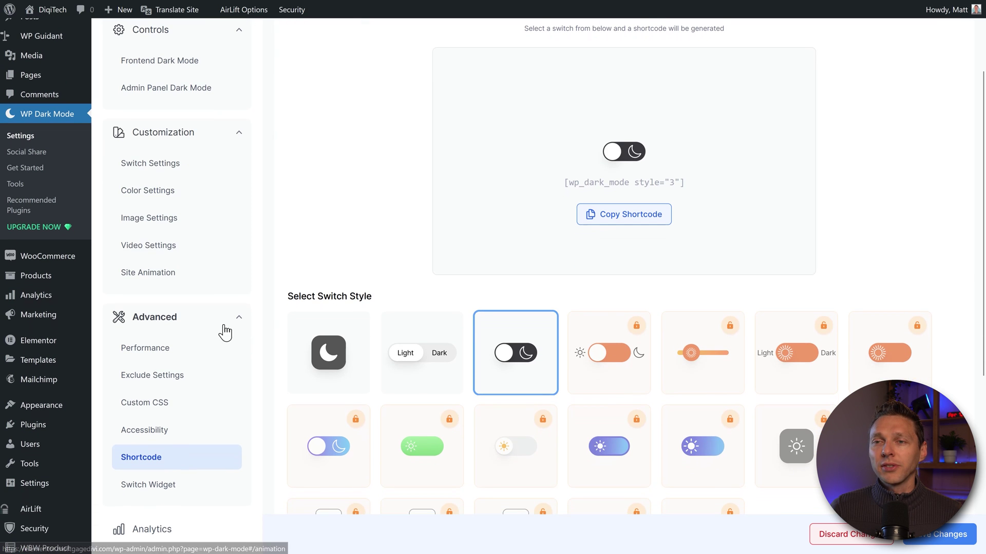
Read the Switch Widget instructions for adding the dark mode switch to a menu, and open the Analytics settings.
left_click(154, 488)
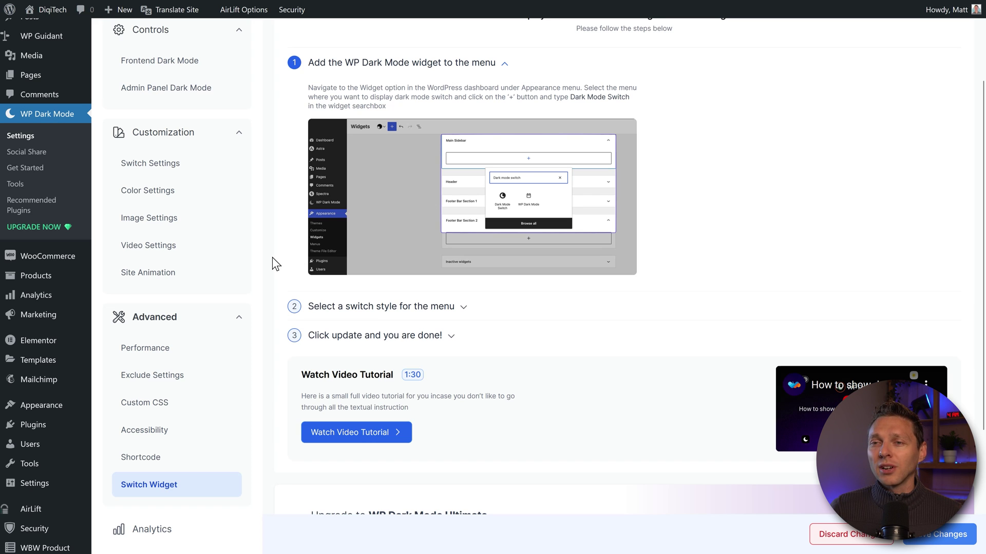
scroll(272, 260, "down", 1)
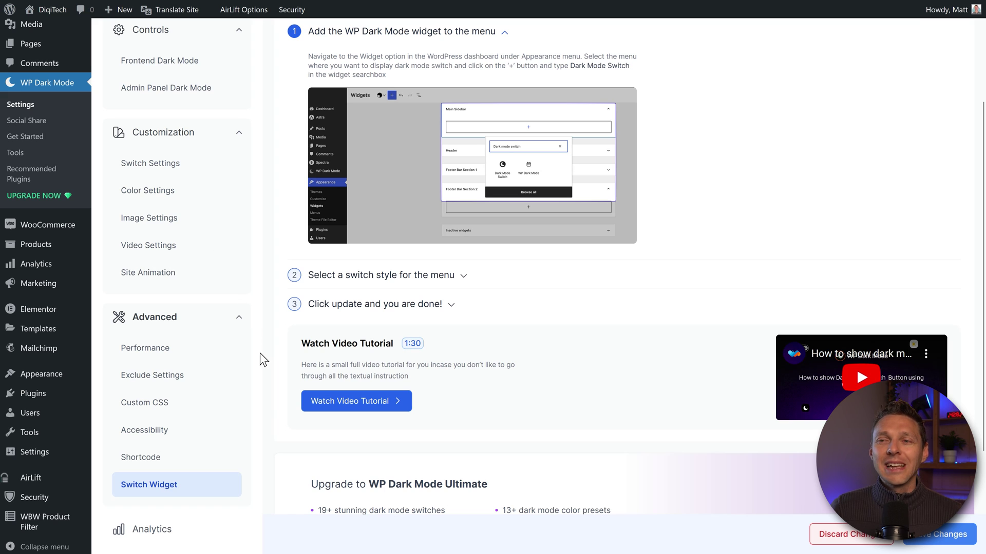
left_click(151, 530)
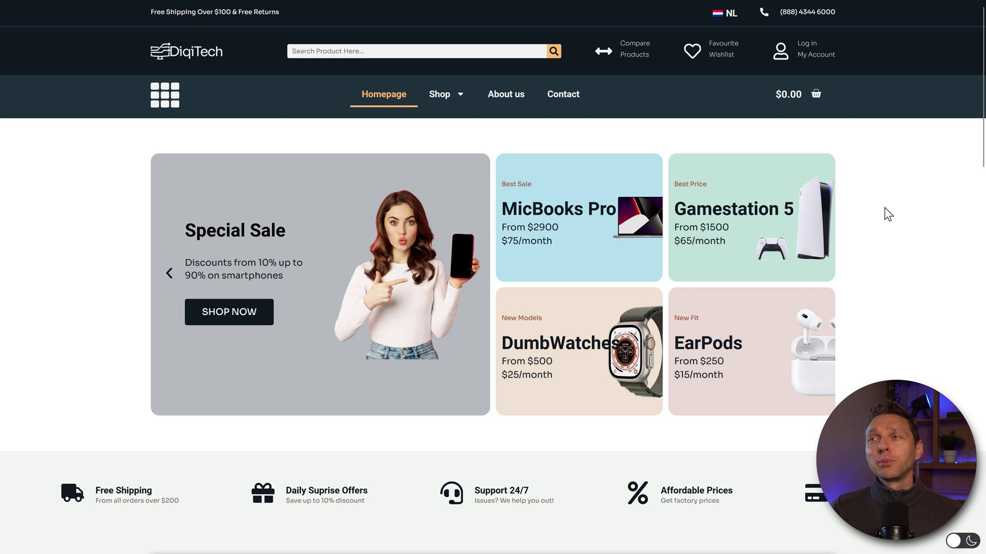
Turn on dark mode on the store homepage and examine its sections down to the footer.
middle_click(884, 208)
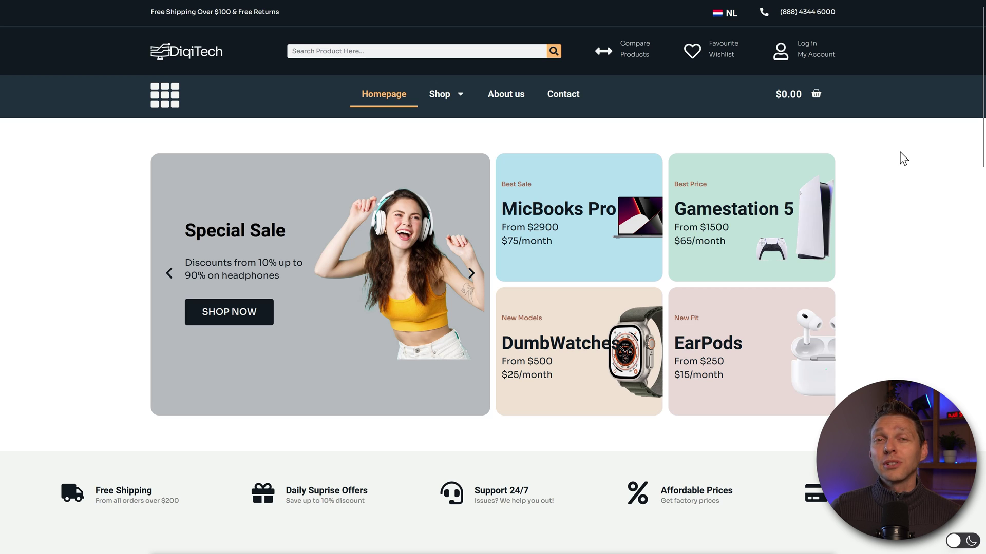
left_click(970, 546)
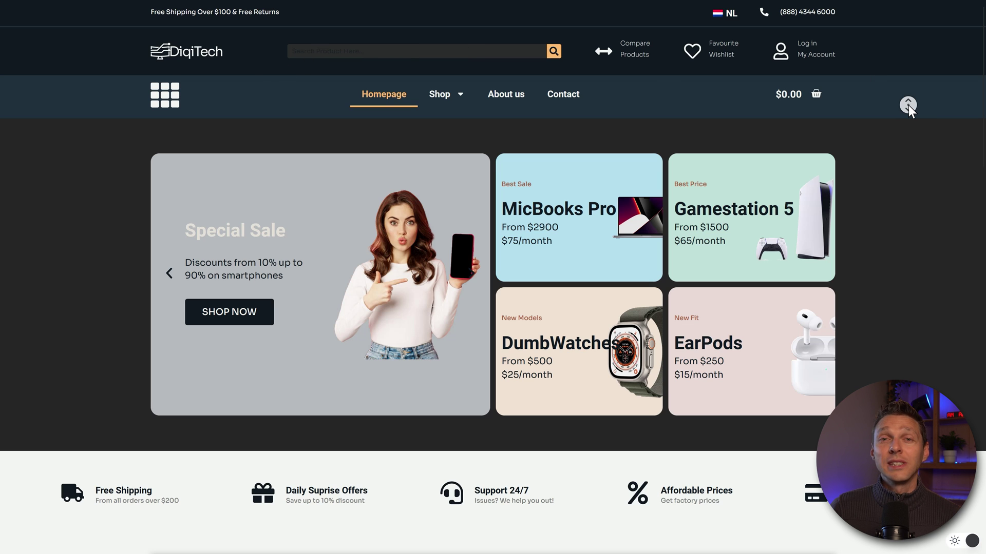
scroll(908, 104, "down", 2)
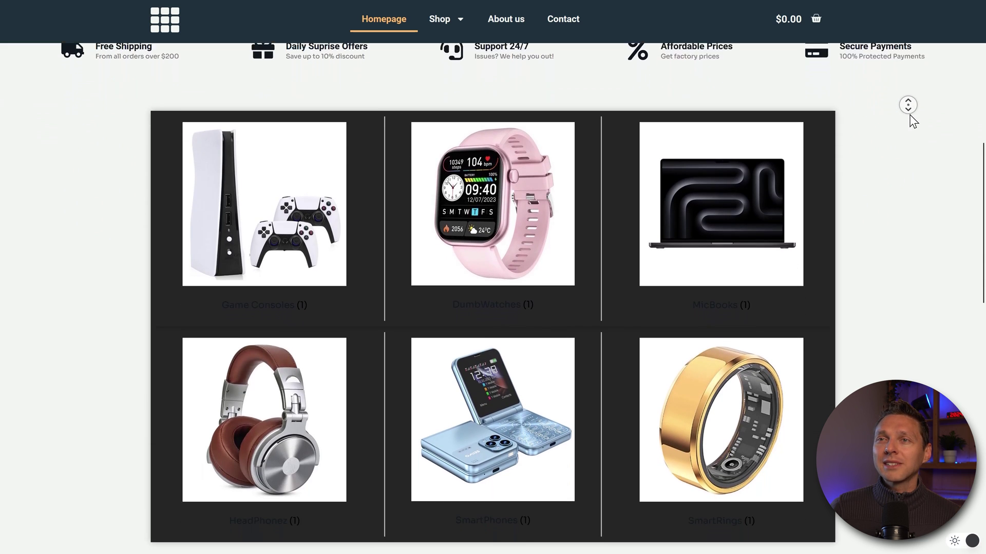
left_click(909, 115)
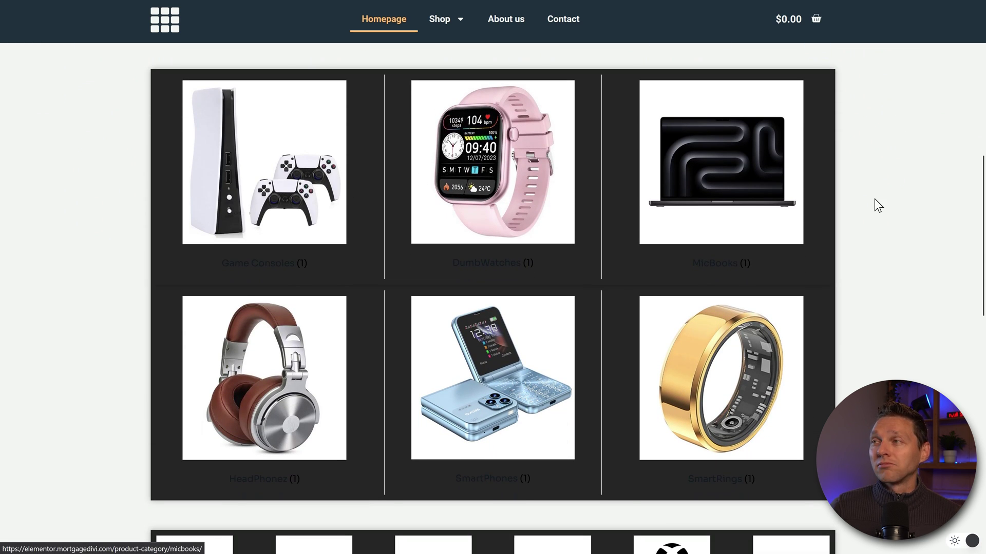
middle_click(924, 190)
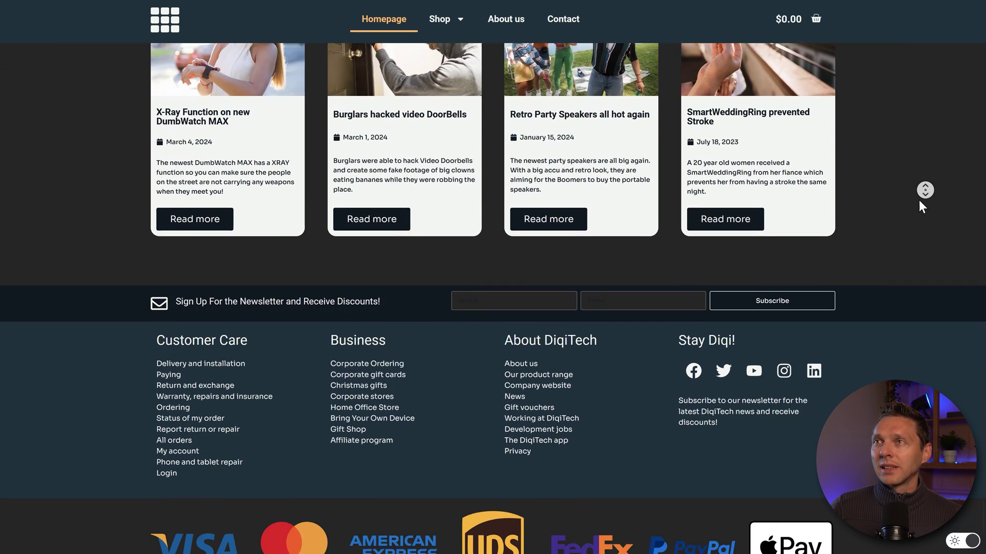
scroll(902, 154, "up", 15)
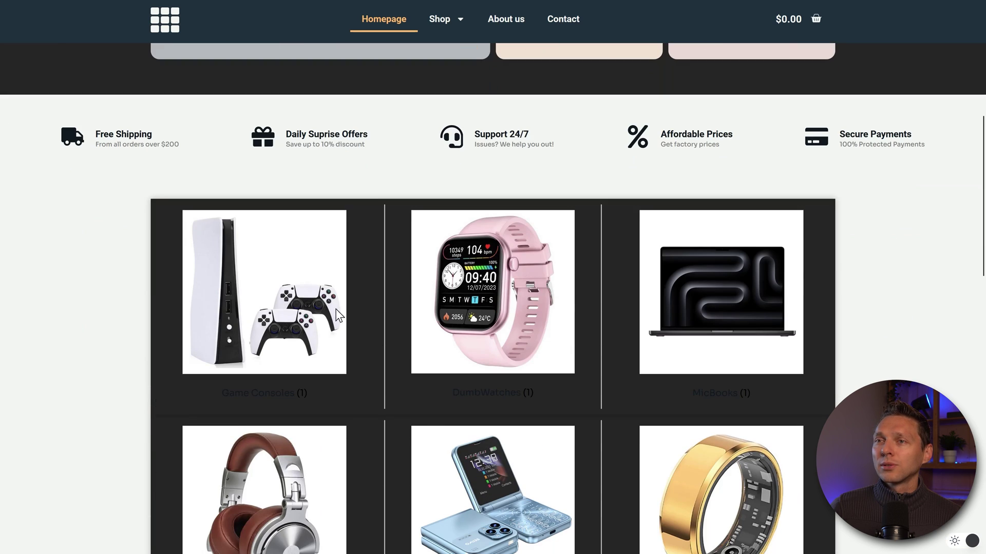
Open the Gamestation 5 product page and examine how readable its description text is in dark mode.
left_click(339, 314)
middle_click(879, 221)
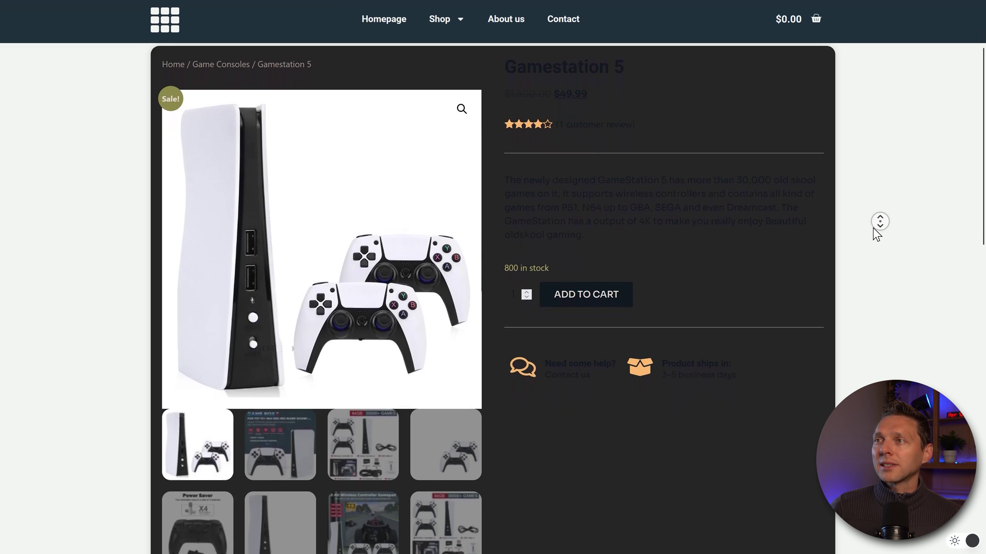
left_click(873, 227)
left_click_drag(771, 168, 515, 125)
left_click(508, 126)
left_click_drag(584, 181, 497, 128)
left_click(497, 127)
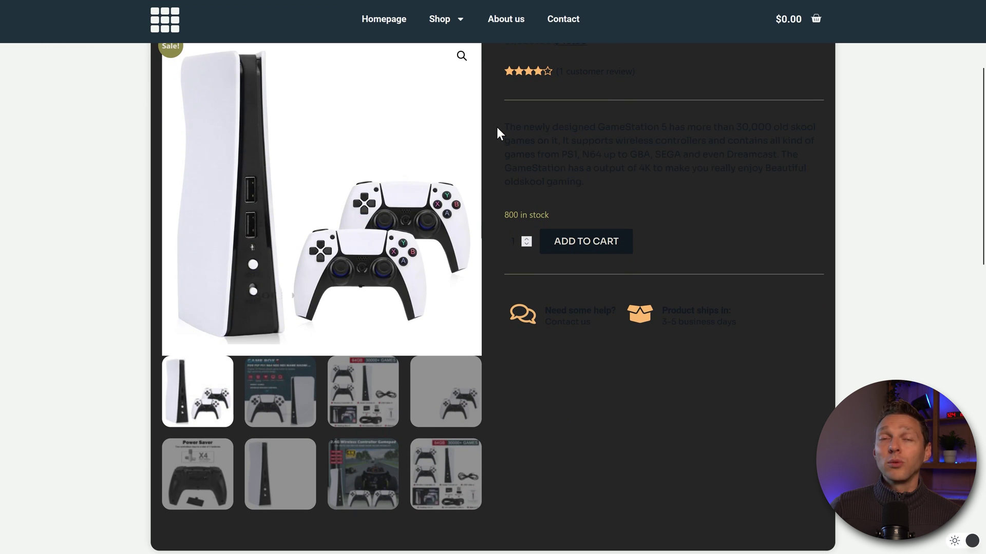
View several Gamestation 5 gallery images in dark mode, return to the first one and look over the product page.
middle_click(818, 179)
left_click(436, 325)
left_click(376, 338)
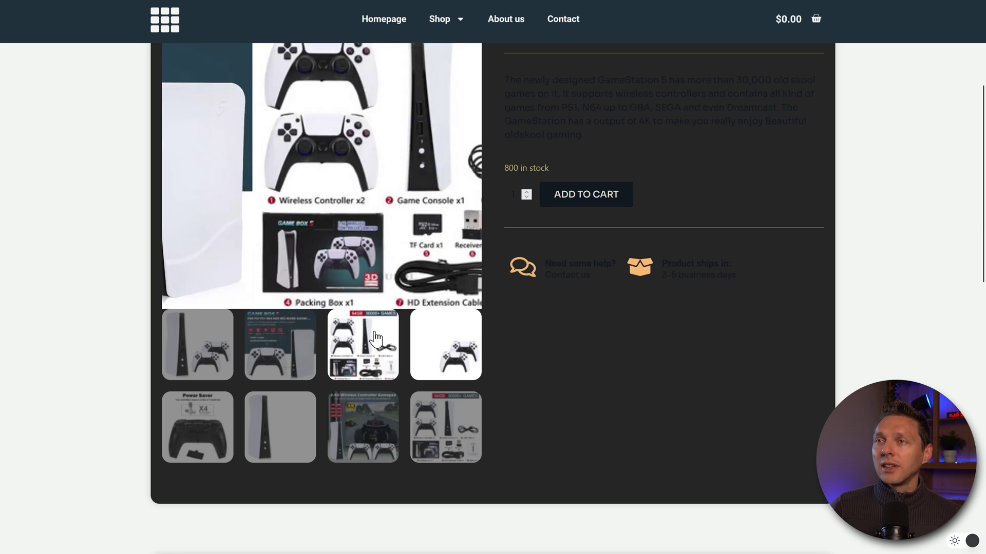
left_click(282, 418)
left_click(200, 352)
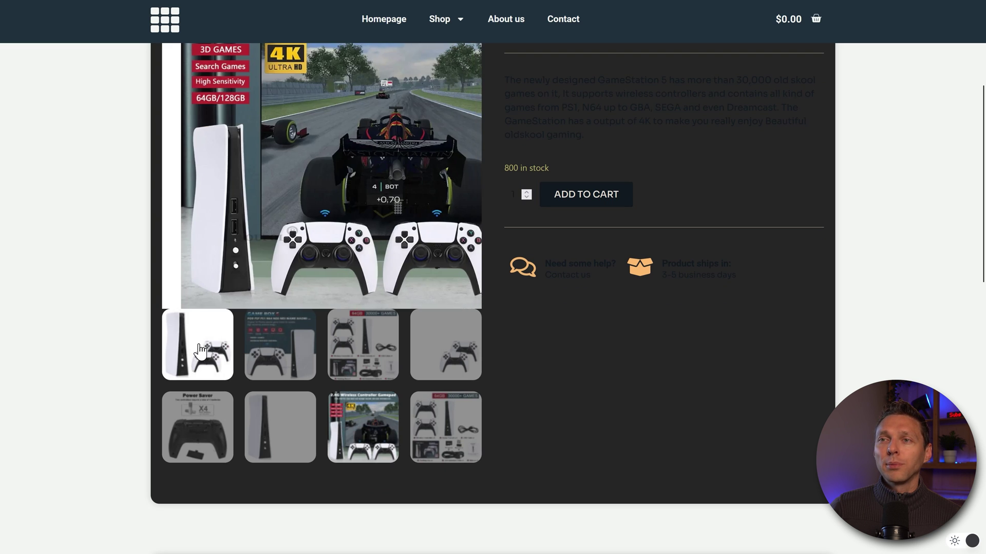
middle_click(587, 343)
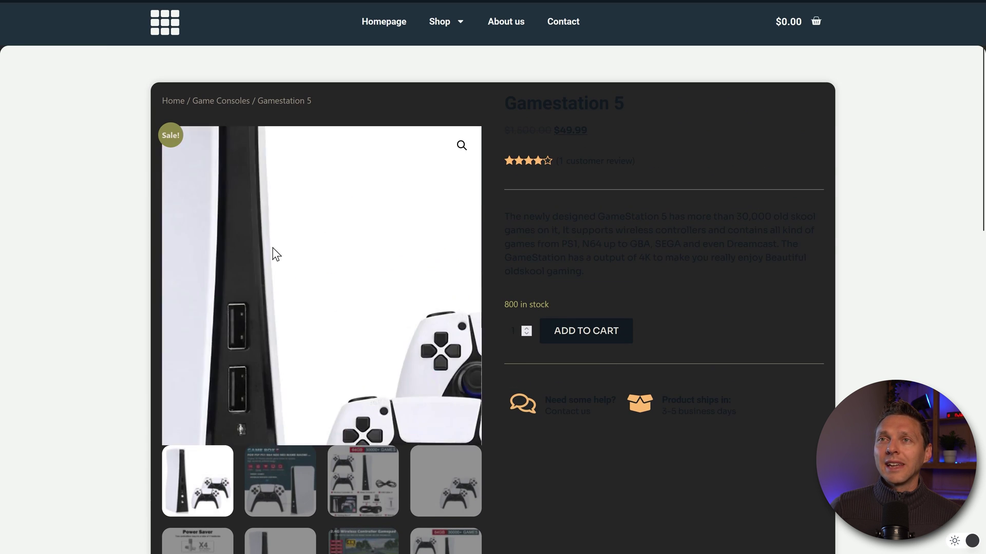
middle_click(780, 310)
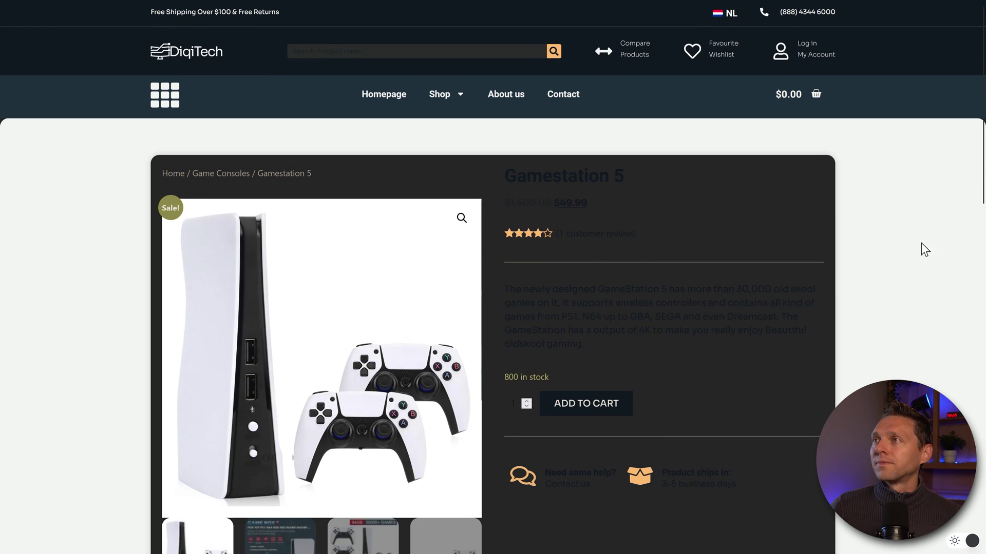
Examine the About us page in dark mode, and return to the homepage to check its banners and product categories.
middle_click(896, 180)
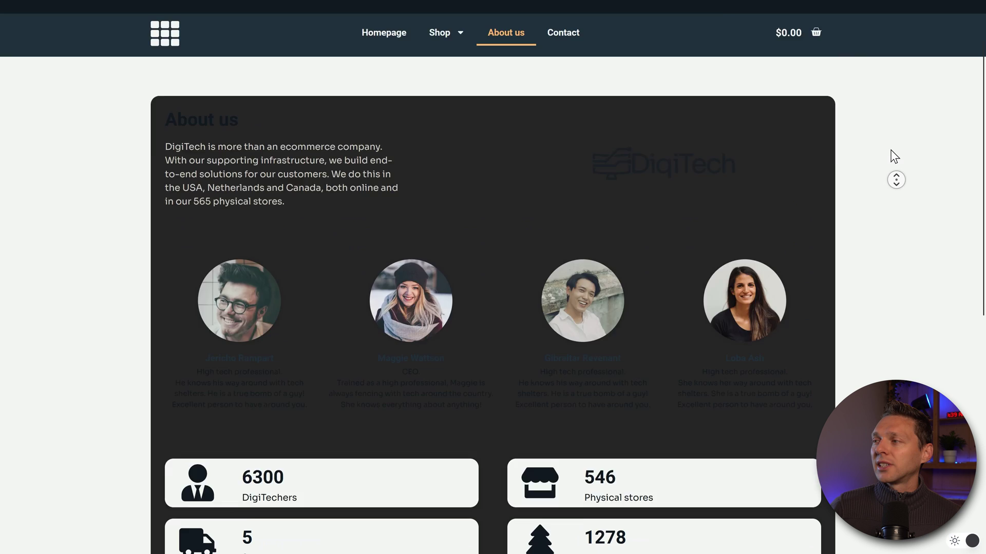
middle_click(894, 157)
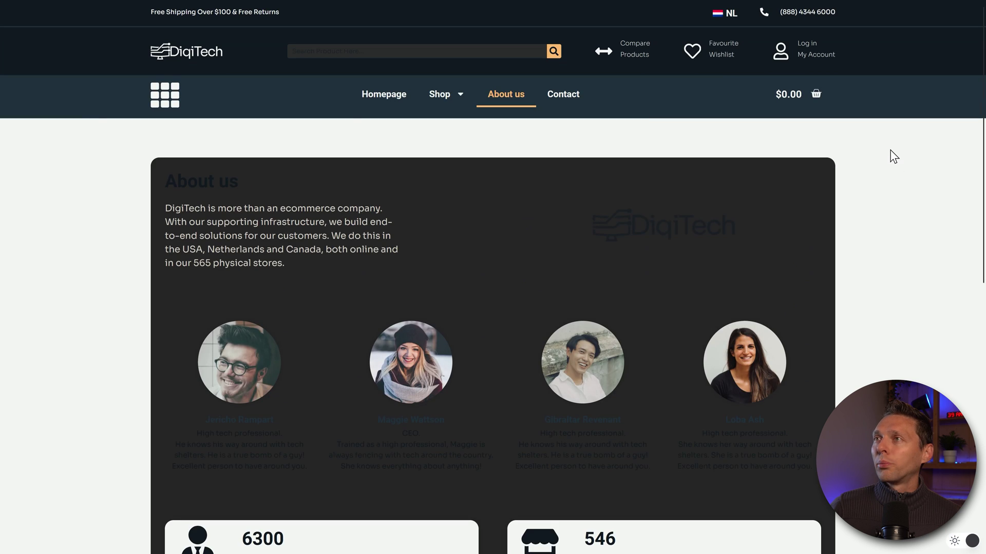
left_click(205, 53)
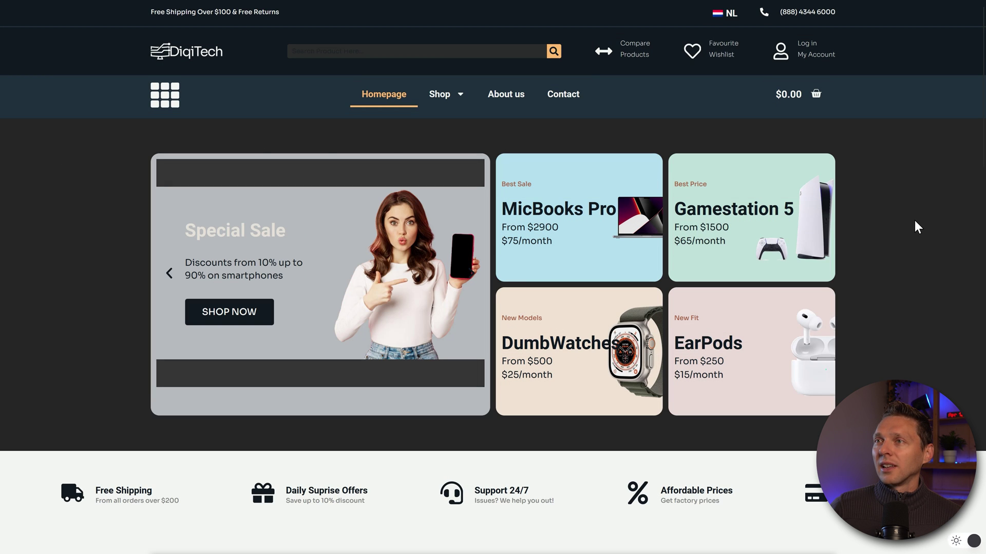
middle_click(914, 221)
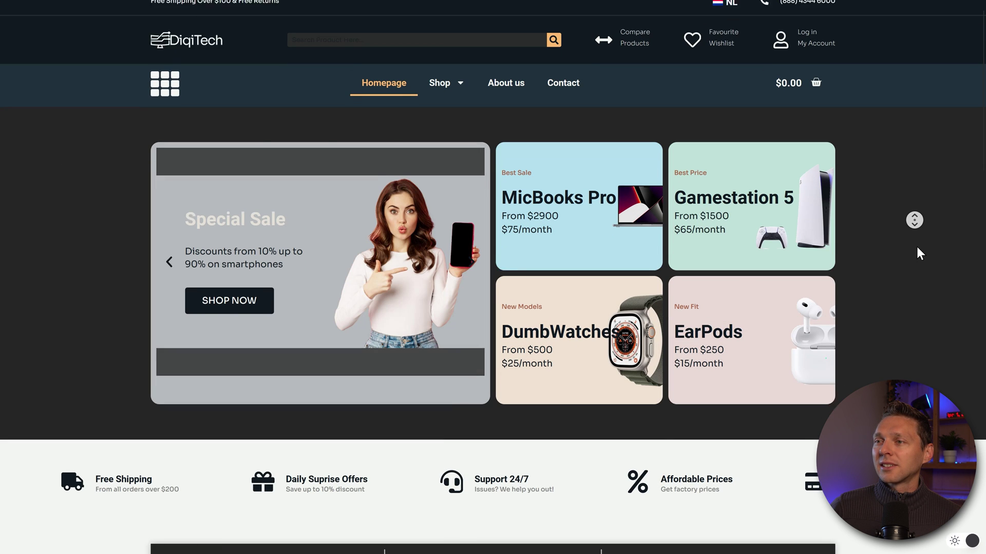
middle_click(917, 246)
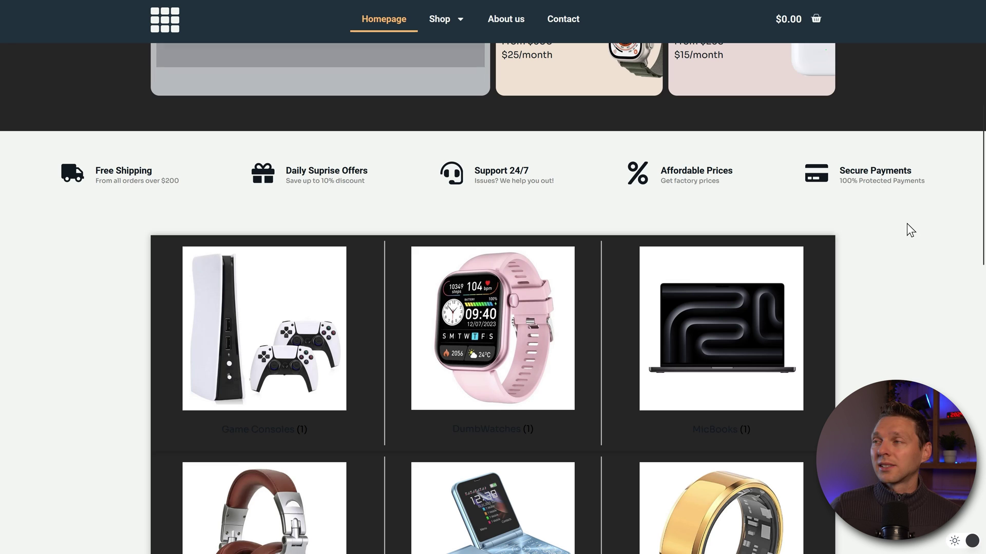
Look over the homepage's product categories and brand logos, and return to the banners at the top of the page.
middle_click(907, 223)
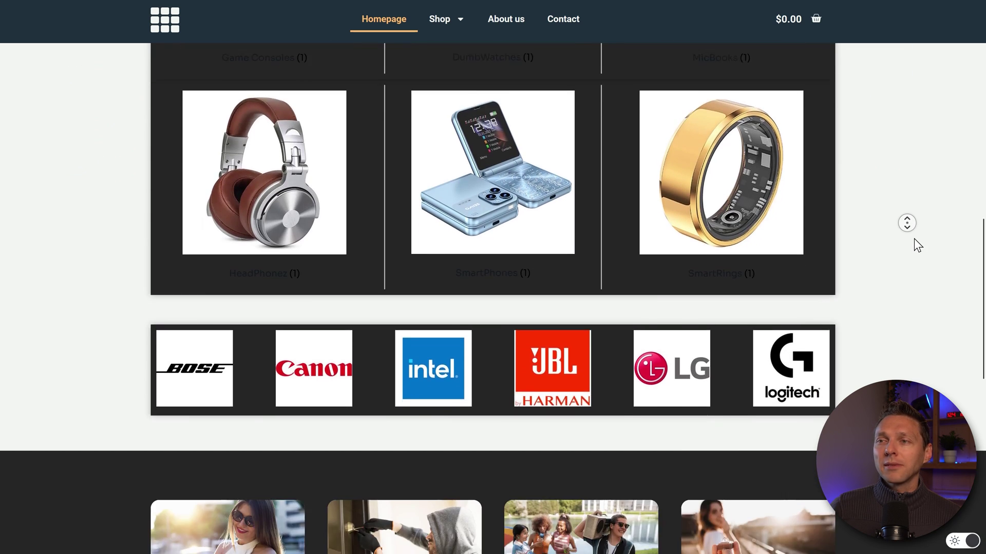
middle_click(913, 261)
middle_click(911, 277)
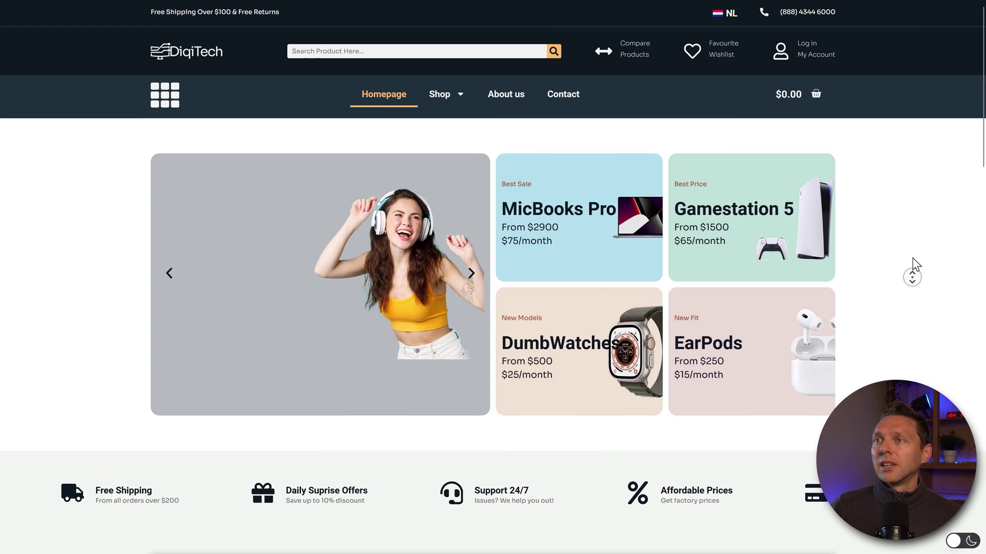
middle_click(912, 257)
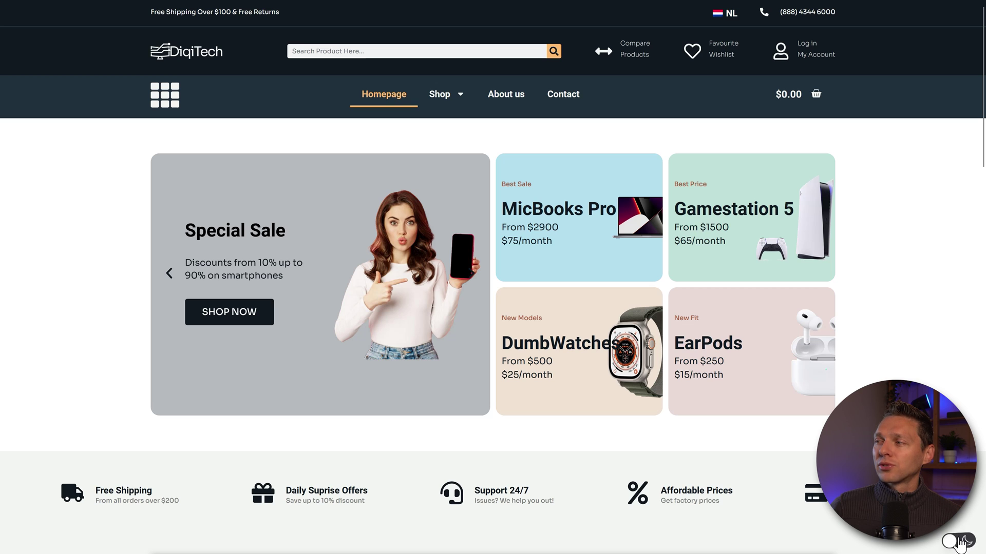
Switch the store homepage back and forth between light and dark mode, and check its banners and product categories in dark mode.
left_click(962, 541)
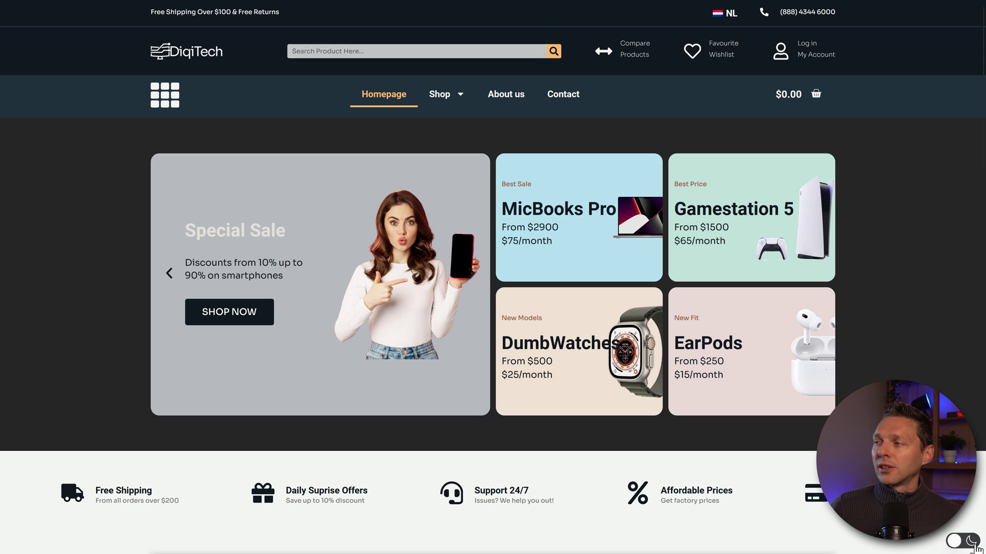
left_click(968, 543)
left_click(971, 545)
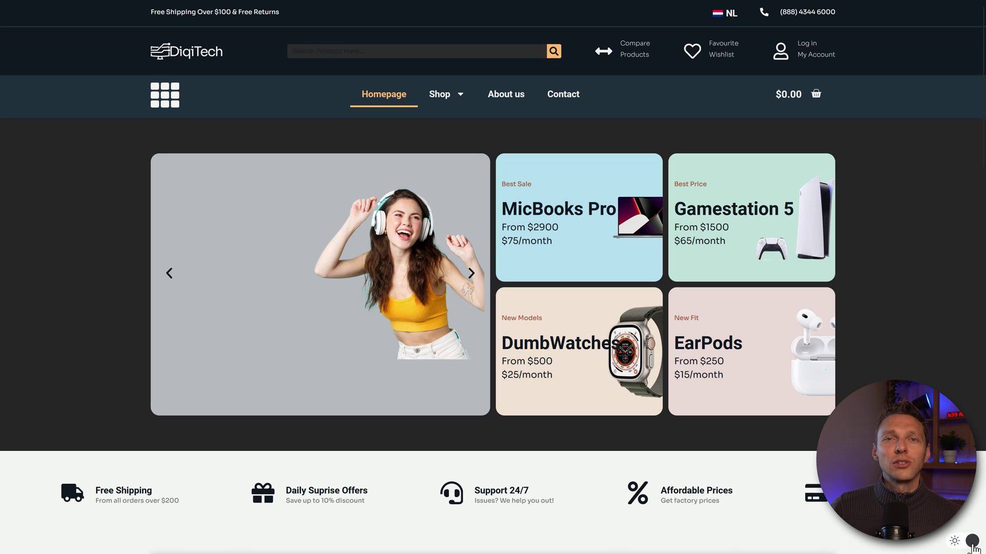
left_click(972, 544)
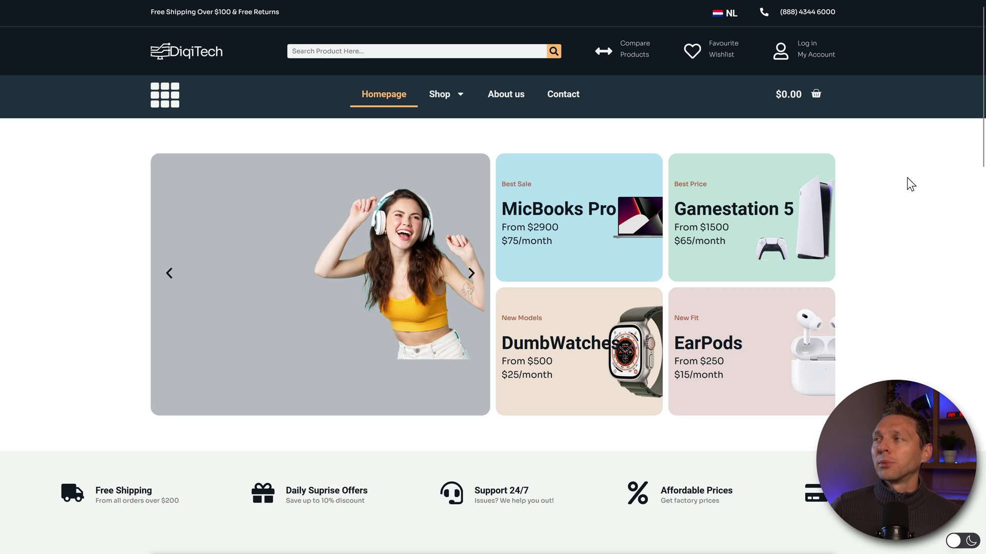
left_click(965, 543)
left_click(970, 543)
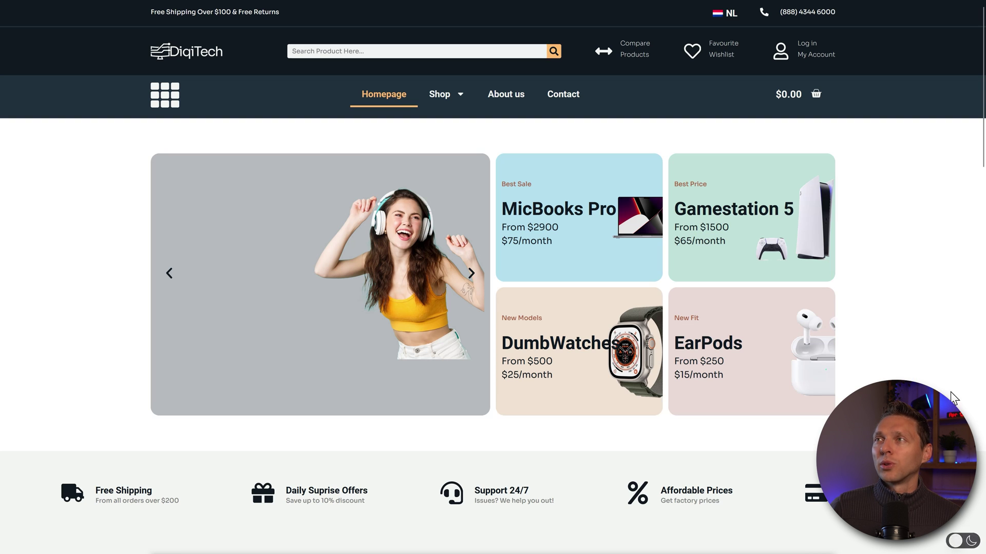
left_click(970, 543)
middle_click(923, 204)
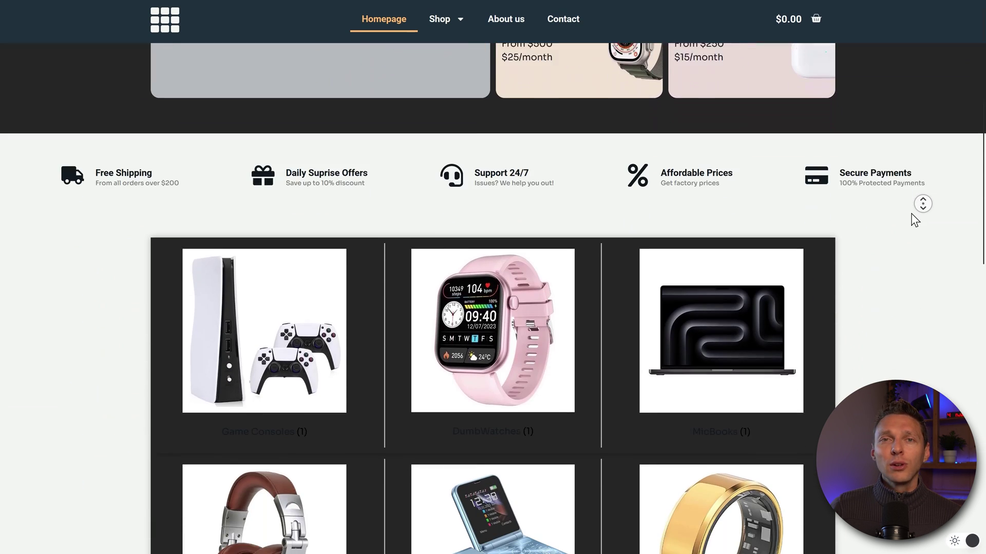
mouse_move(908, 184)
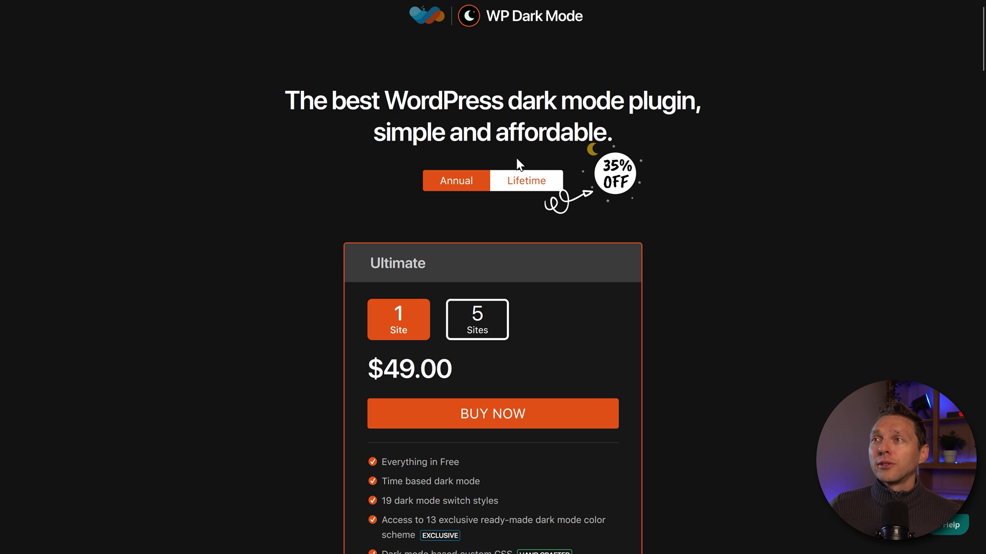
Choose the Ultimate lifetime plan for 1000 sites on the WP Dark Mode pricing page and proceed to buy it.
left_click(525, 186)
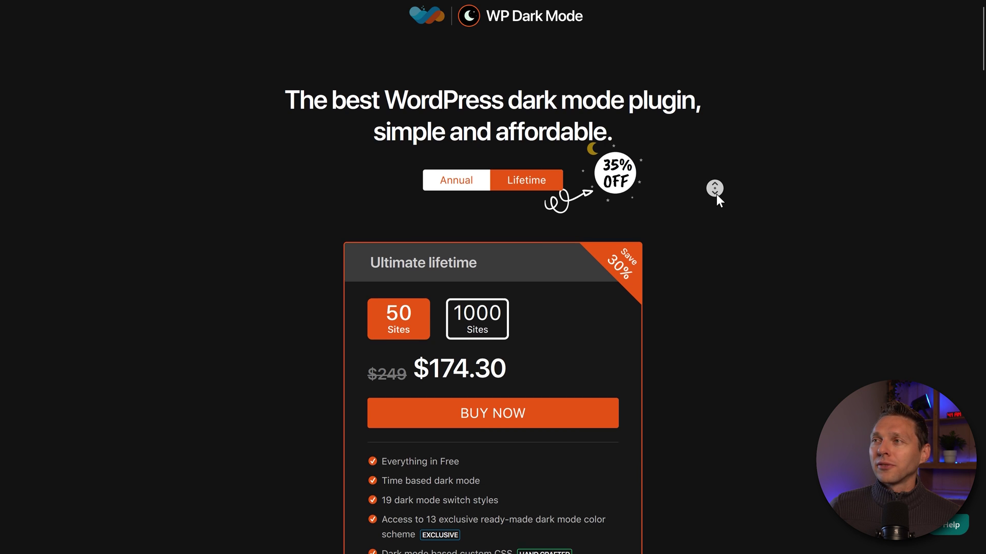
scroll(716, 194, "down", 2)
left_click(492, 226)
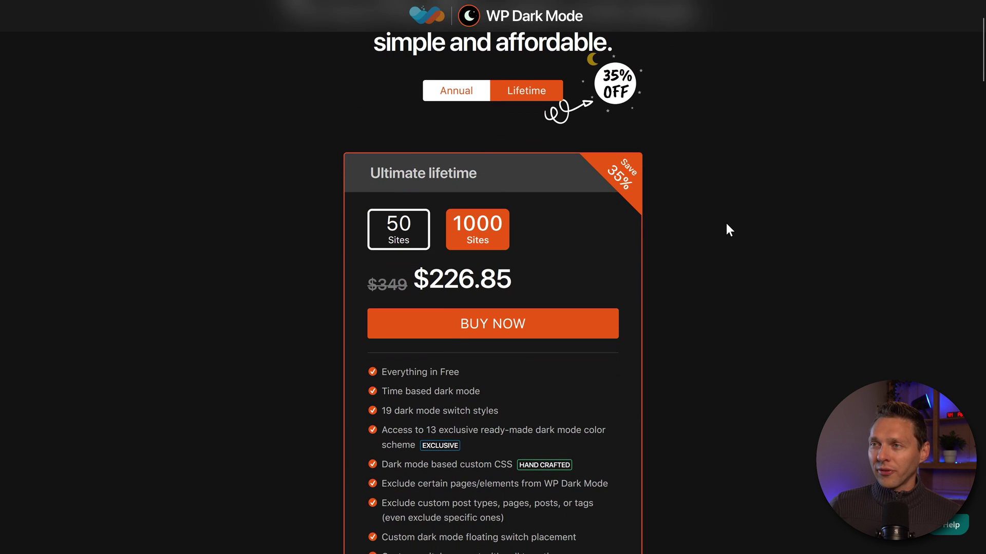
middle_click(681, 203)
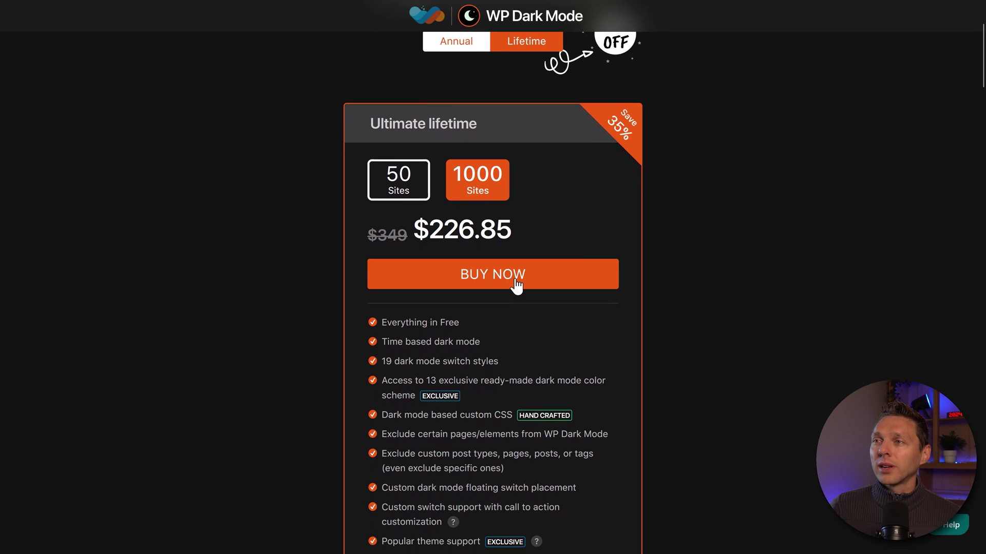
left_click(513, 280)
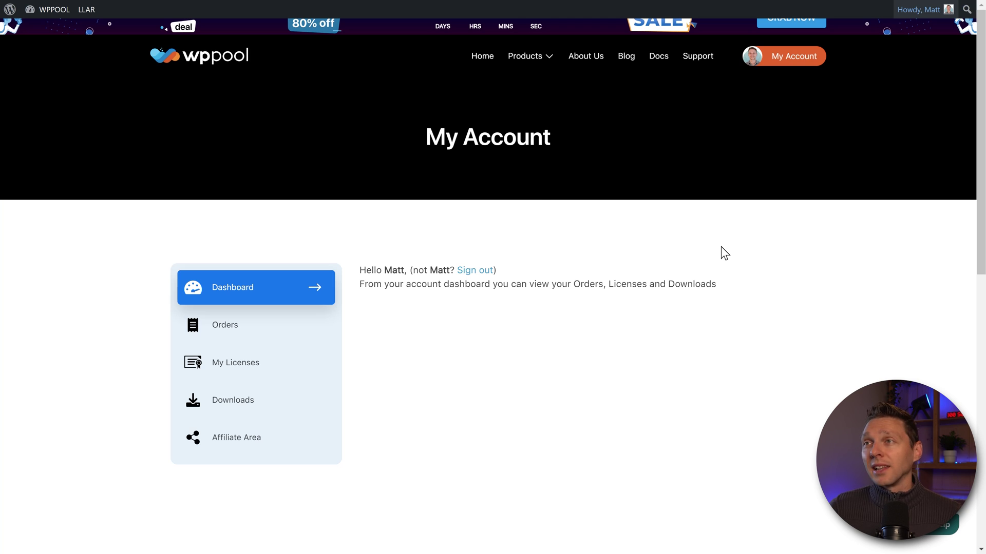
Download WP Dark Mode Premium from the WPPOOL account and copy its license key.
left_click(247, 407)
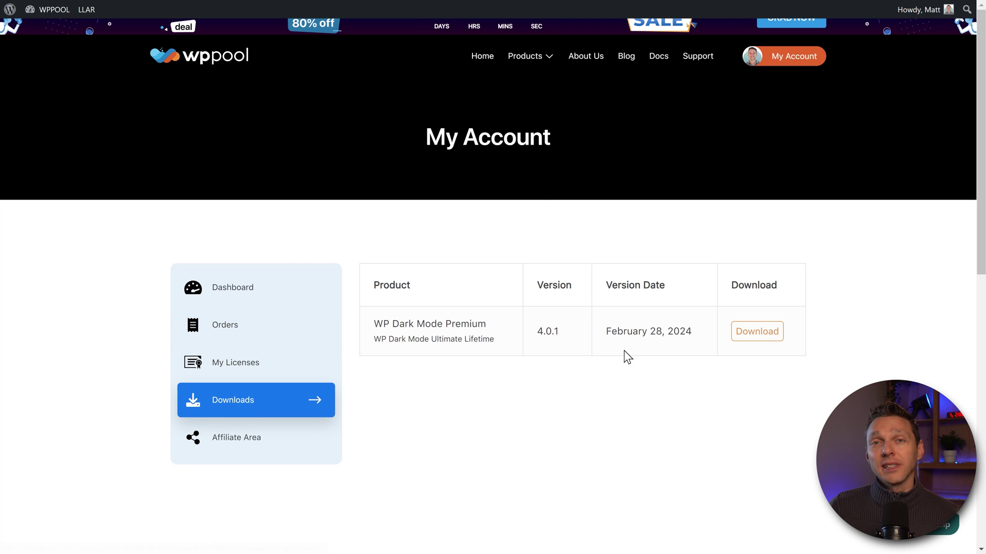
left_click(766, 341)
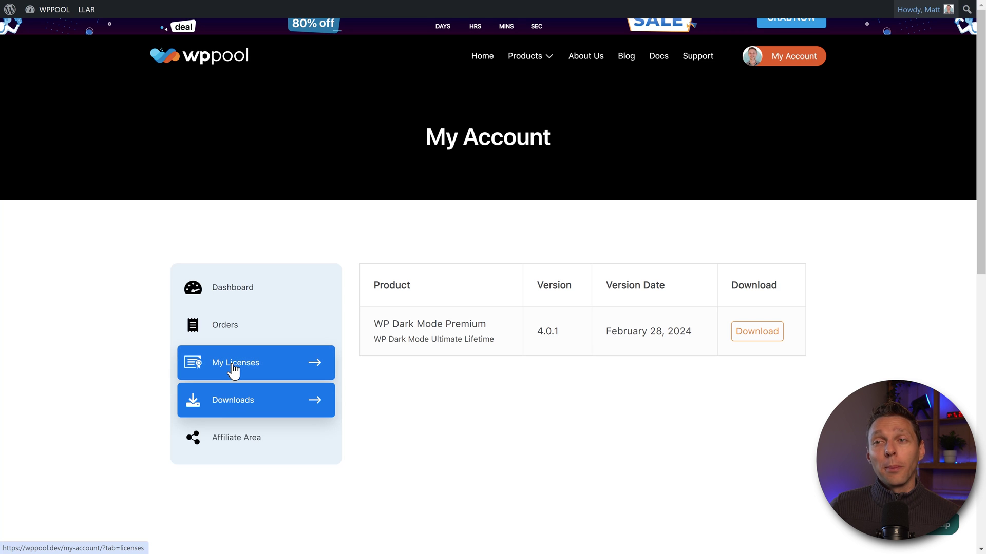
left_click(234, 367)
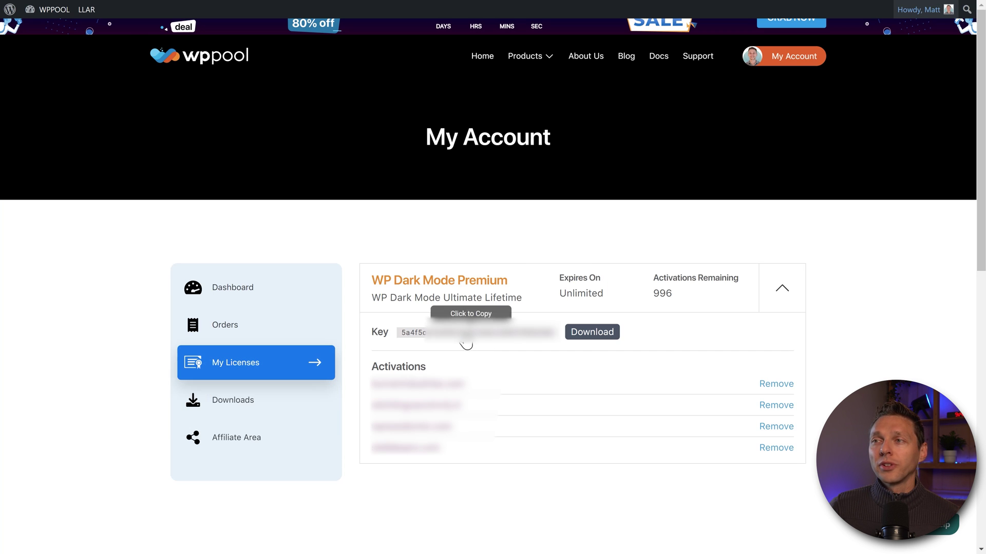
left_click(466, 340)
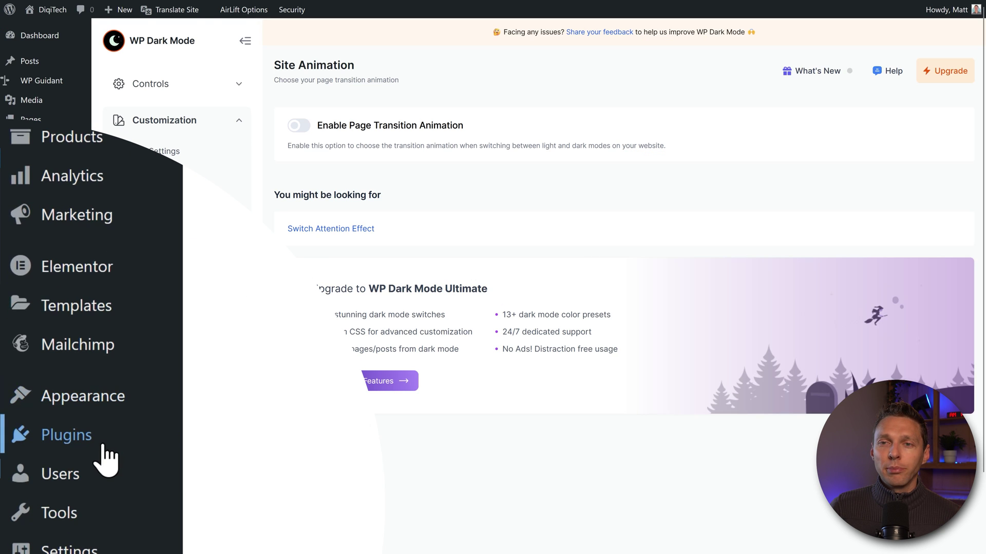
Upload wp-dark-mode-ultimate.zip as a new plugin in the WordPress dashboard, install it and activate it.
mouse_move(87, 469)
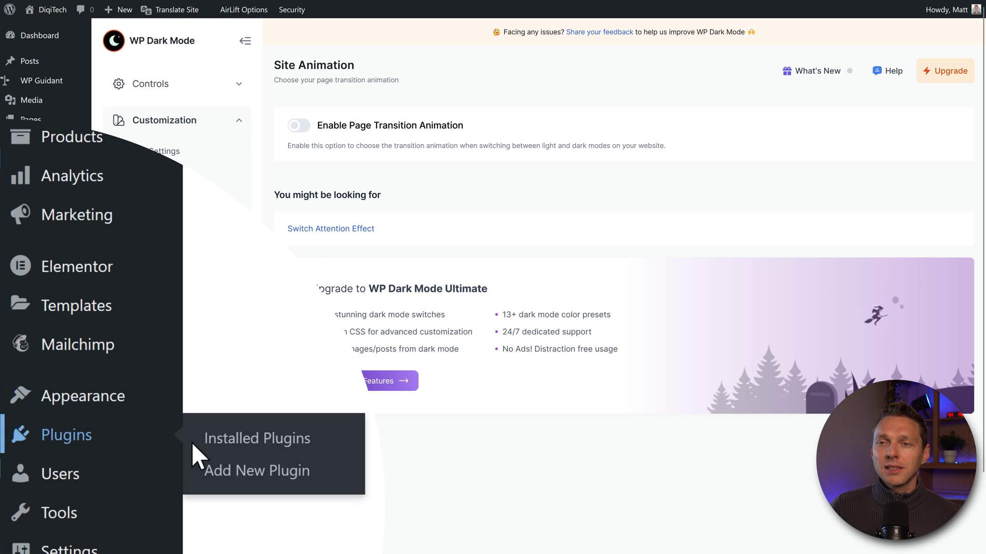
left_click(256, 471)
left_click(215, 42)
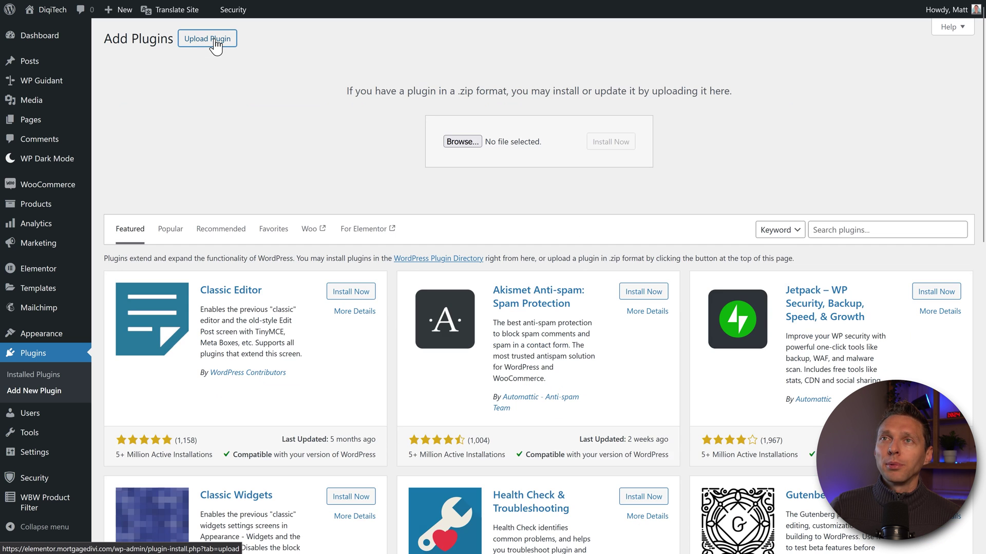
left_click(461, 142)
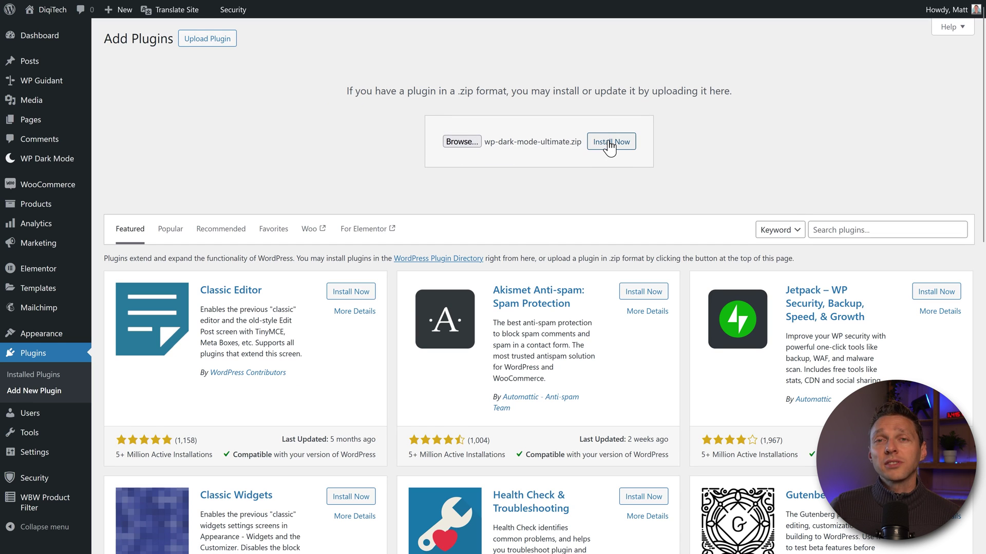
left_click(611, 143)
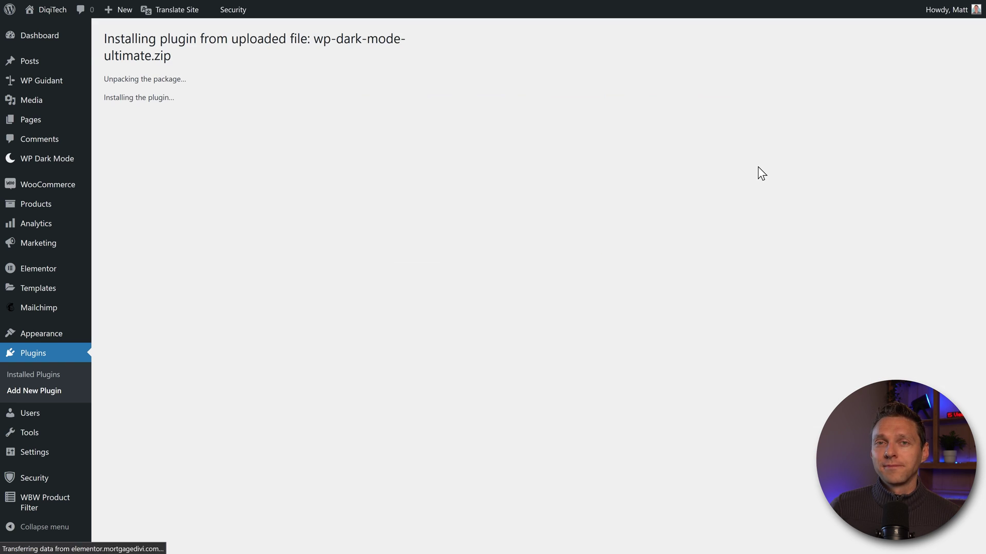
left_click(145, 140)
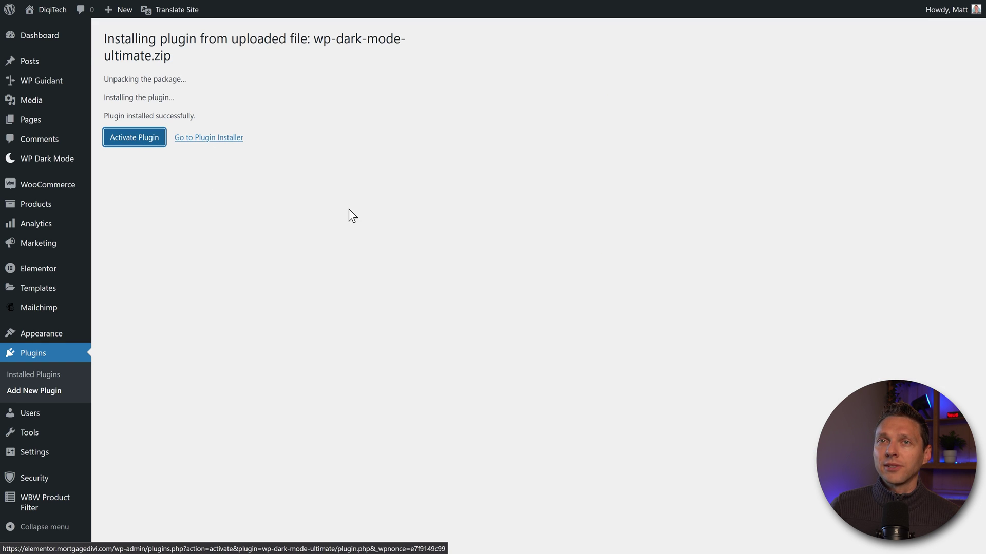
Paste the license key for WP Dark Mode Ultimate and activate the license.
right_click(193, 139)
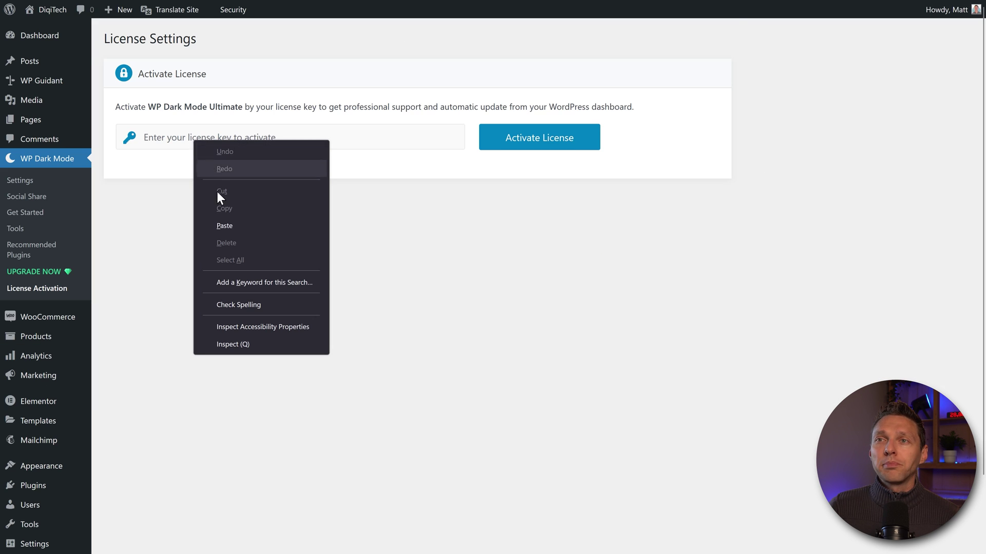
left_click(294, 228)
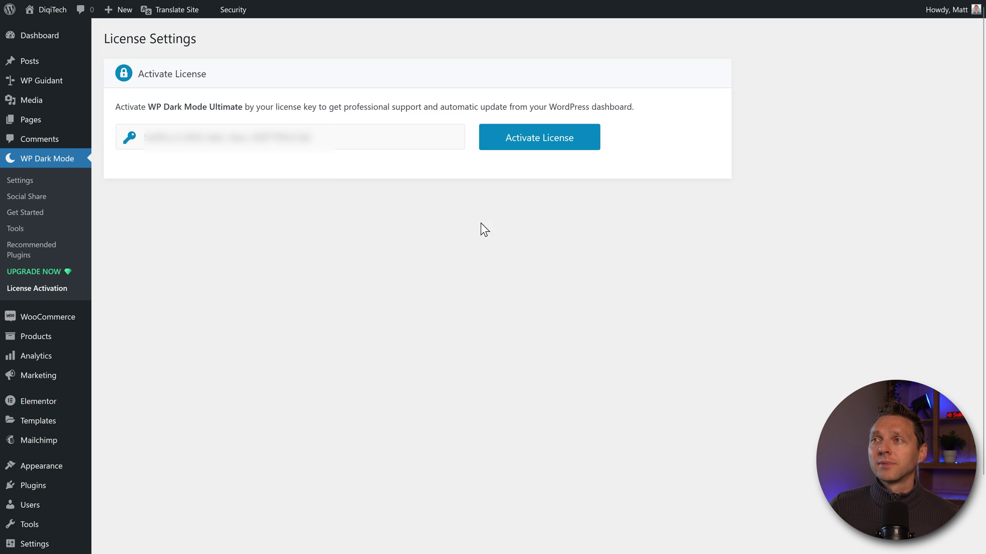
left_click(537, 149)
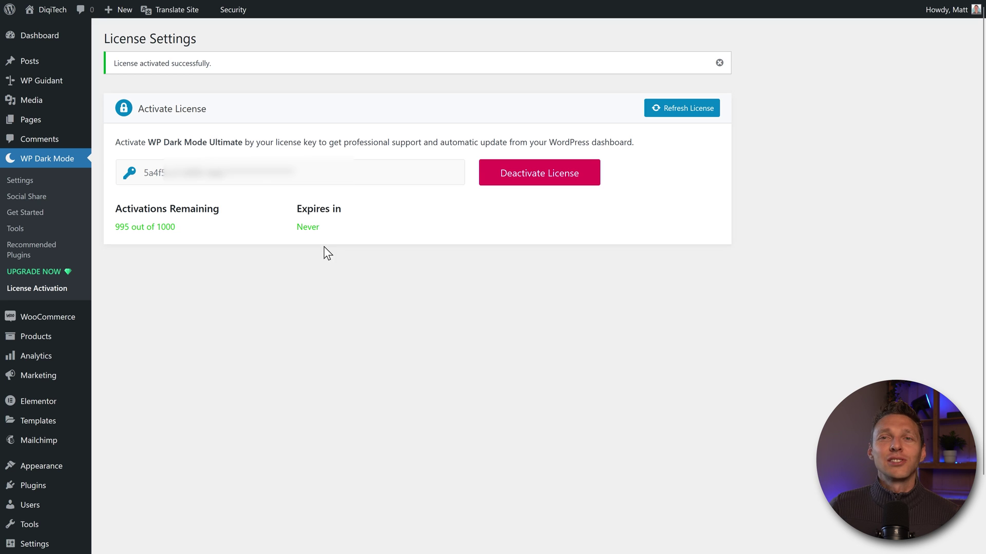
Set the floating switch style to the light grey toggle with a yellow sun in the Switch Settings, and try it in the preview.
left_click(22, 183)
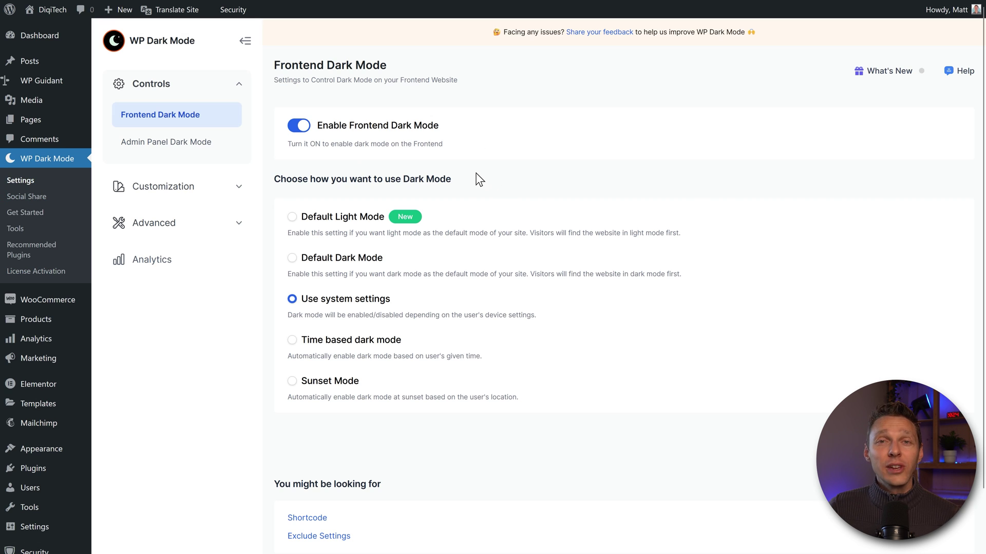
left_click(187, 199)
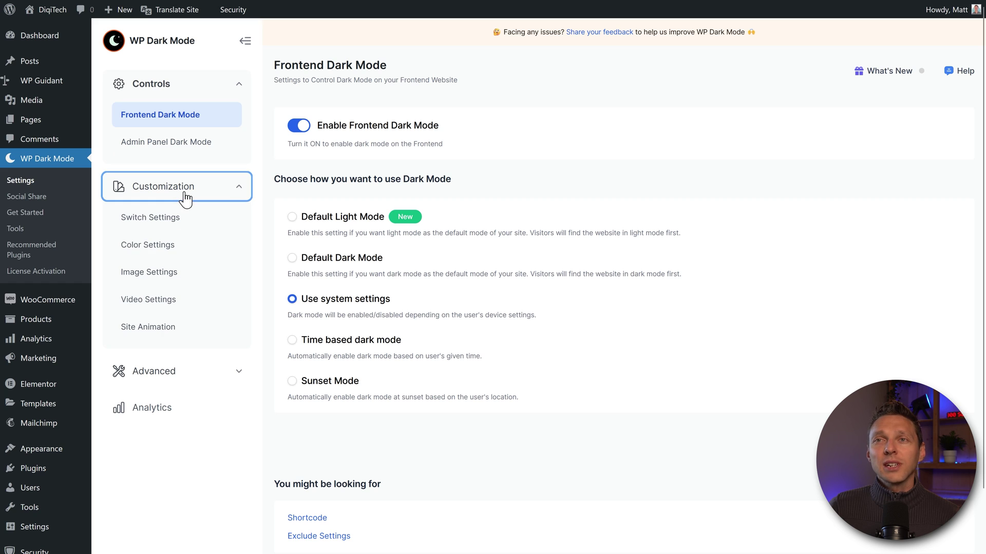
left_click(165, 222)
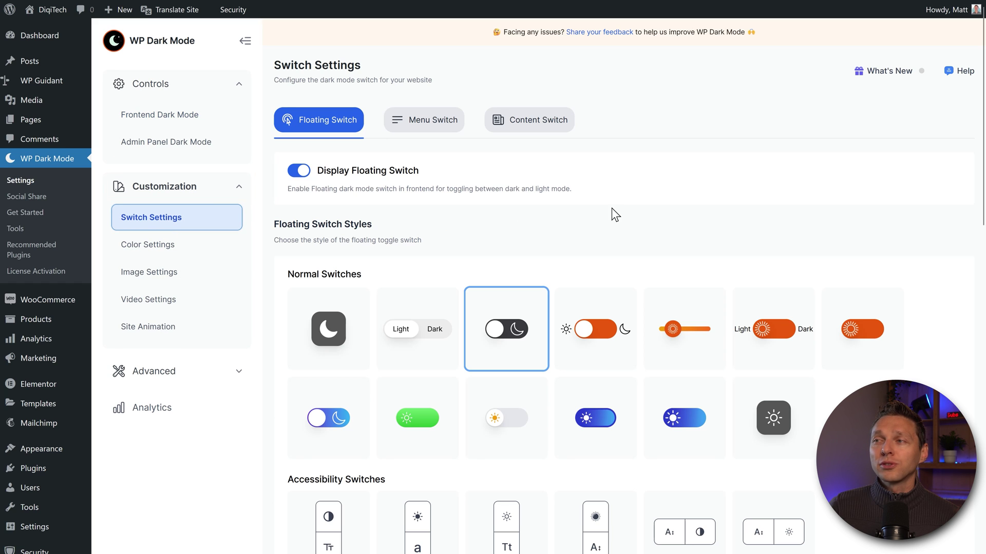
scroll(510, 313, "down", 2)
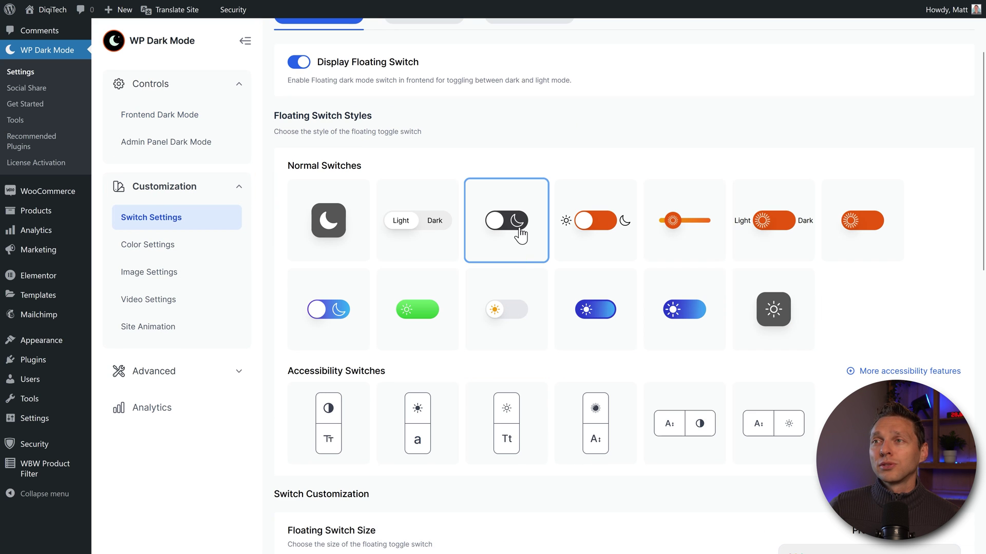
left_click(512, 310)
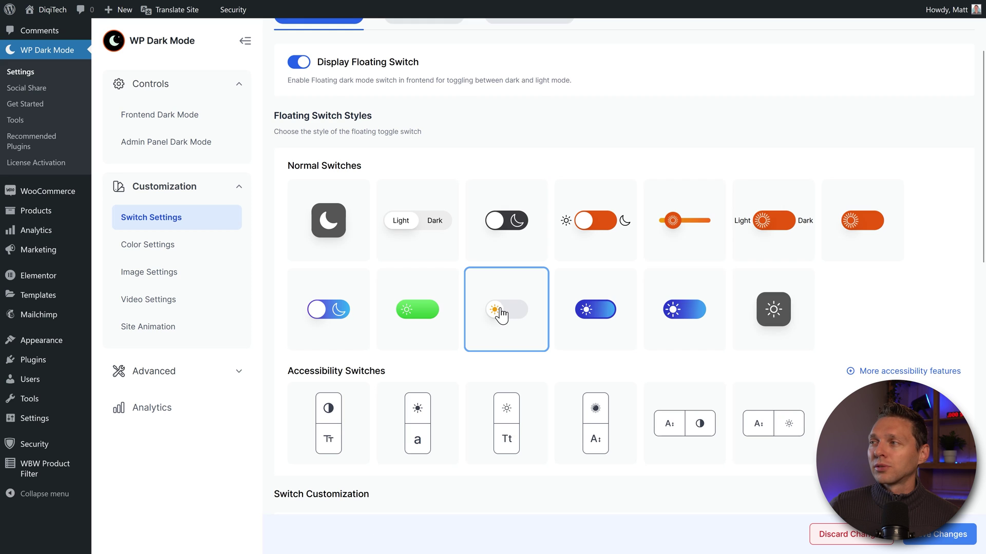
scroll(498, 313, "down", 2)
scroll(501, 314, "down", 3)
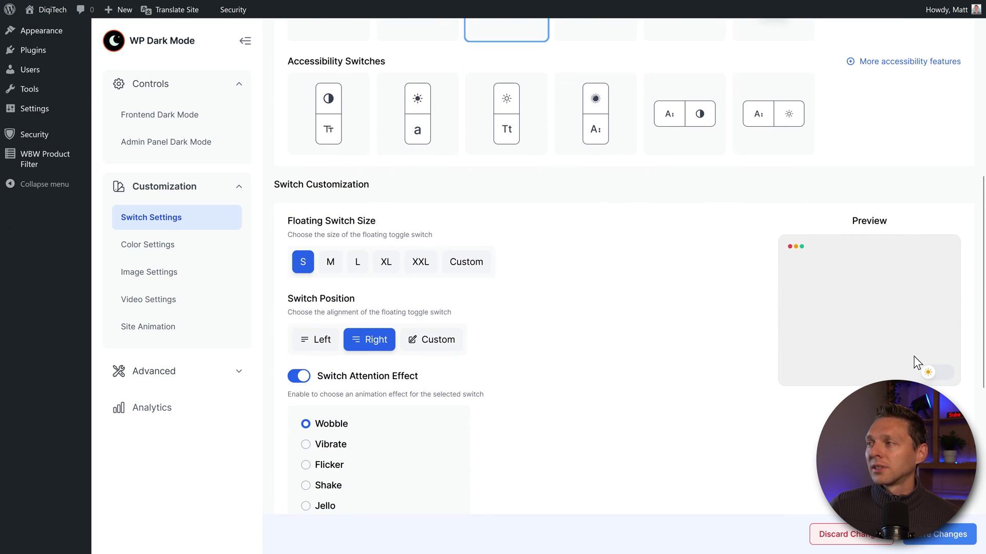
left_click(937, 379)
left_click(944, 380)
Turn off the floating switch's Switch Attention Effect and enable its Call-to-action Text.
scroll(297, 262, "down", 2)
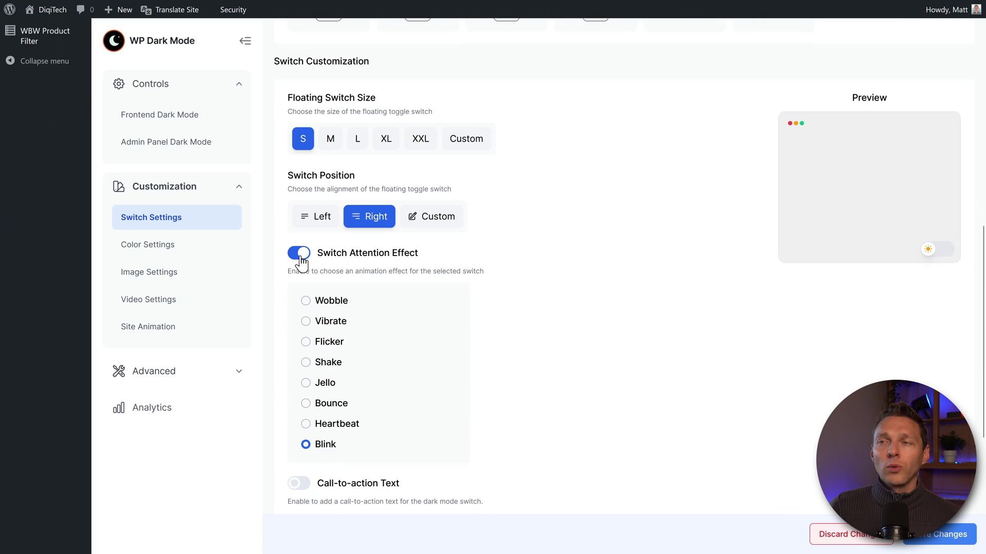
left_click(299, 253)
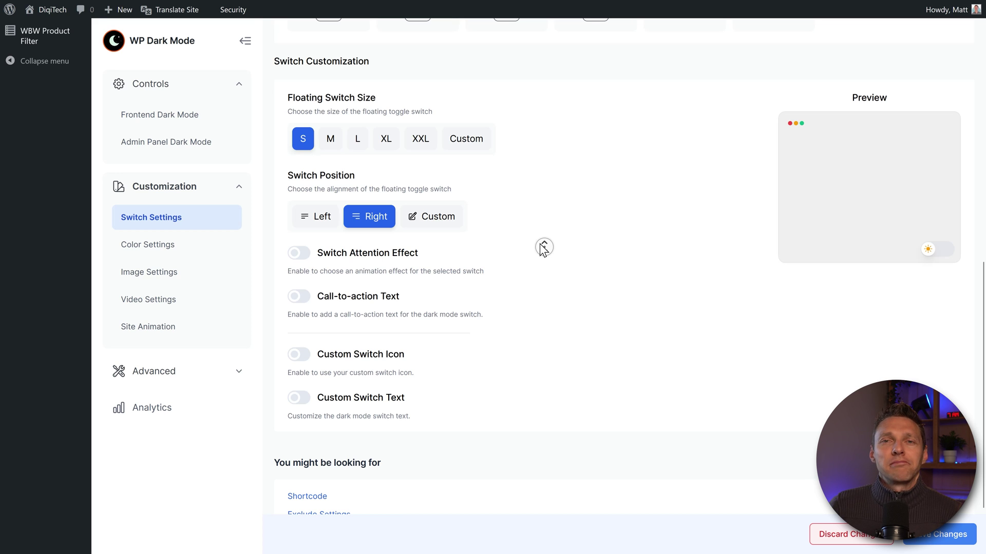
scroll(543, 249, "down", 1)
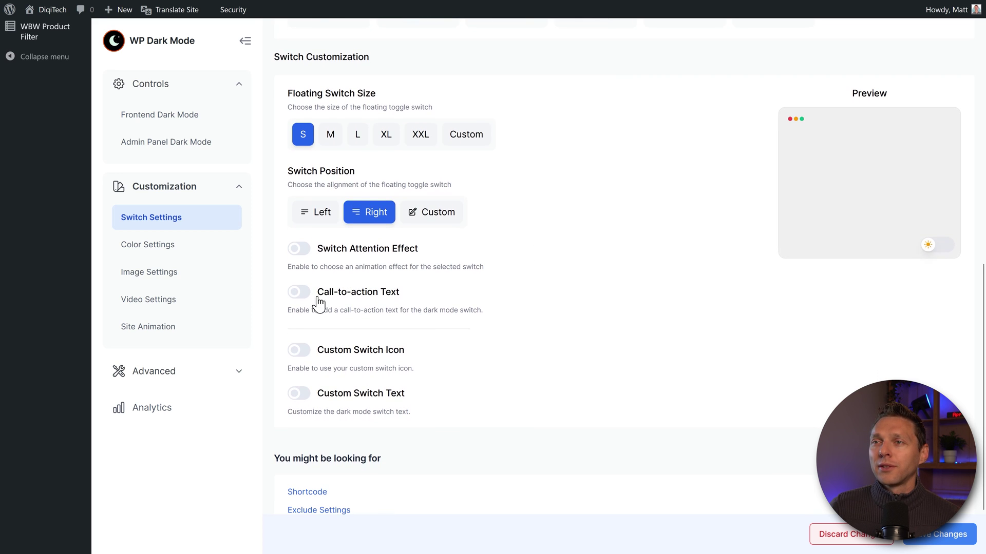
left_click(299, 293)
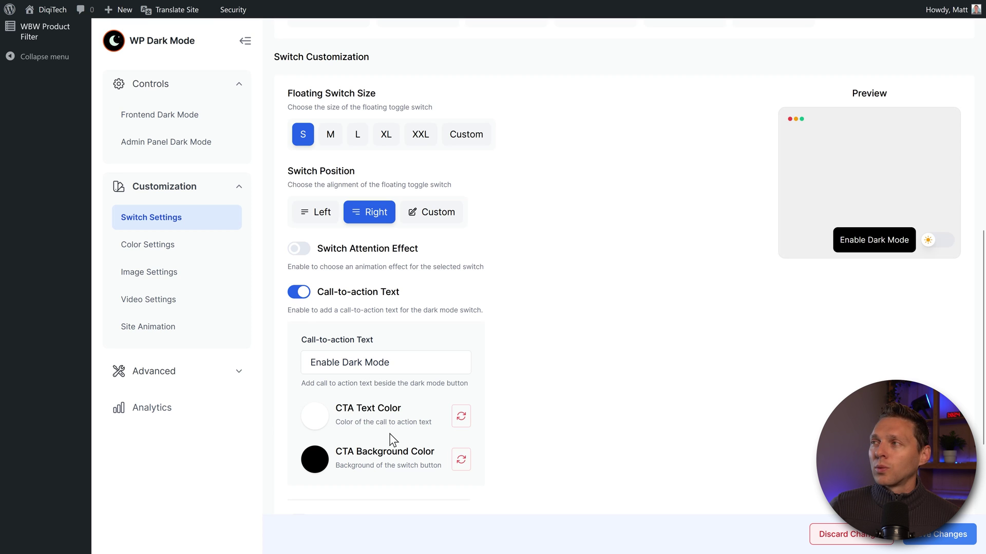
Turn off the floating switch's Call-to-action Text and save the Switch Settings.
left_click(299, 292)
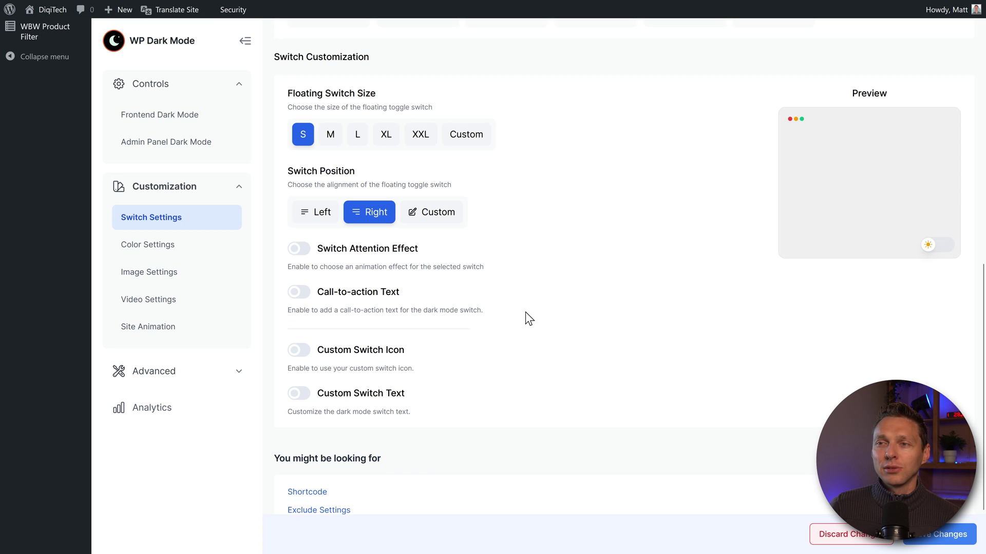
scroll(522, 306, "up", 3)
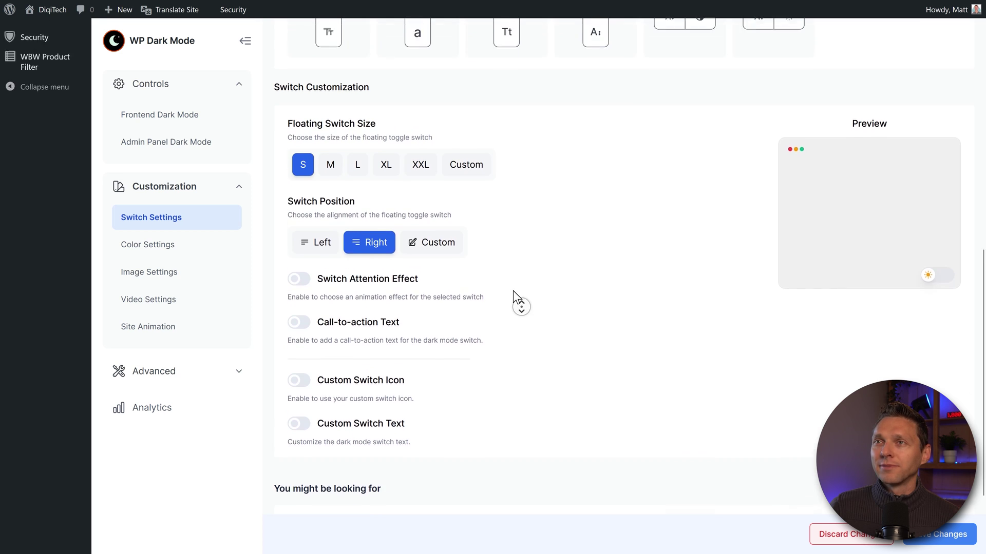
left_click(944, 536)
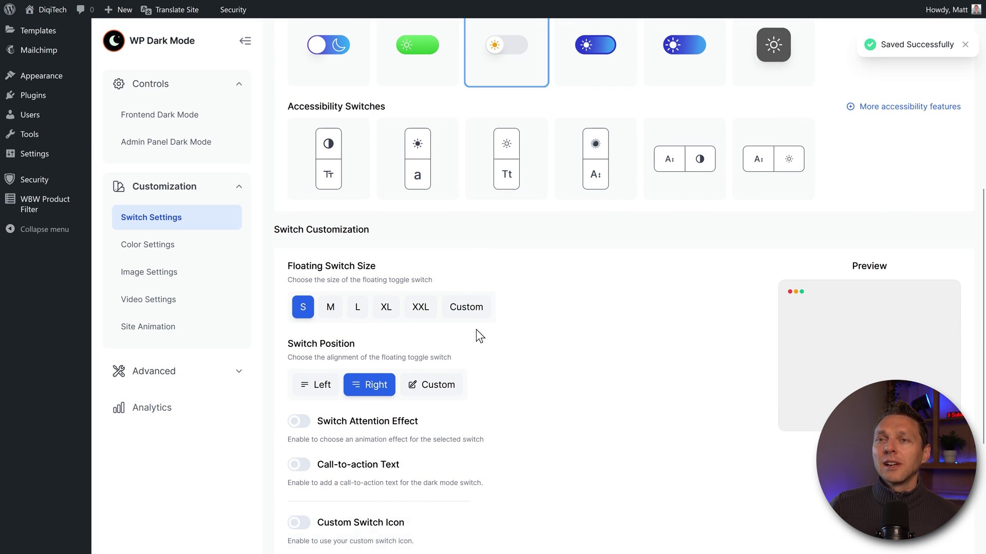
Open the Color Settings, switch the color mode to Color Presets and try several dark mode presets, ending on Gold.
left_click(180, 246)
left_click(626, 143)
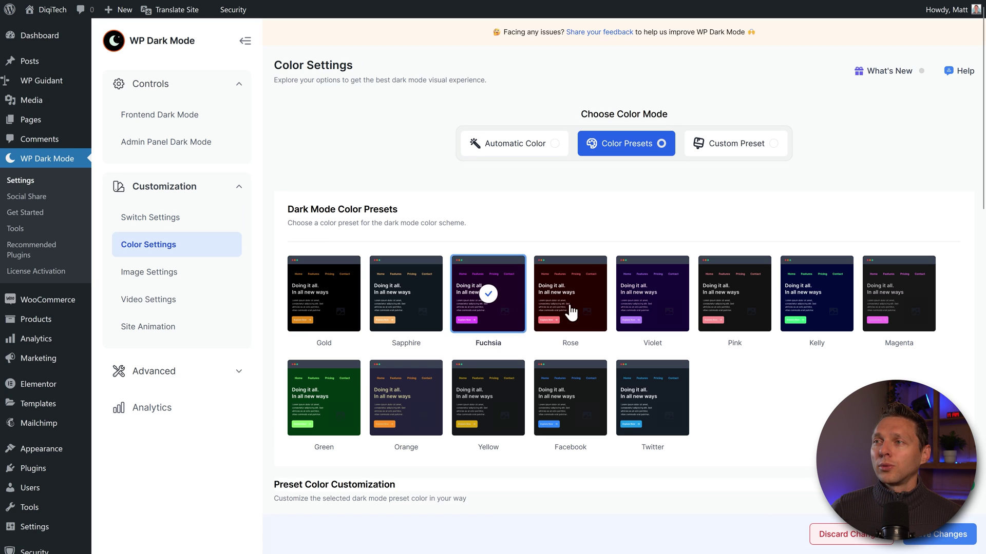
left_click(652, 294)
left_click(736, 304)
left_click(898, 303)
left_click(734, 303)
left_click(570, 303)
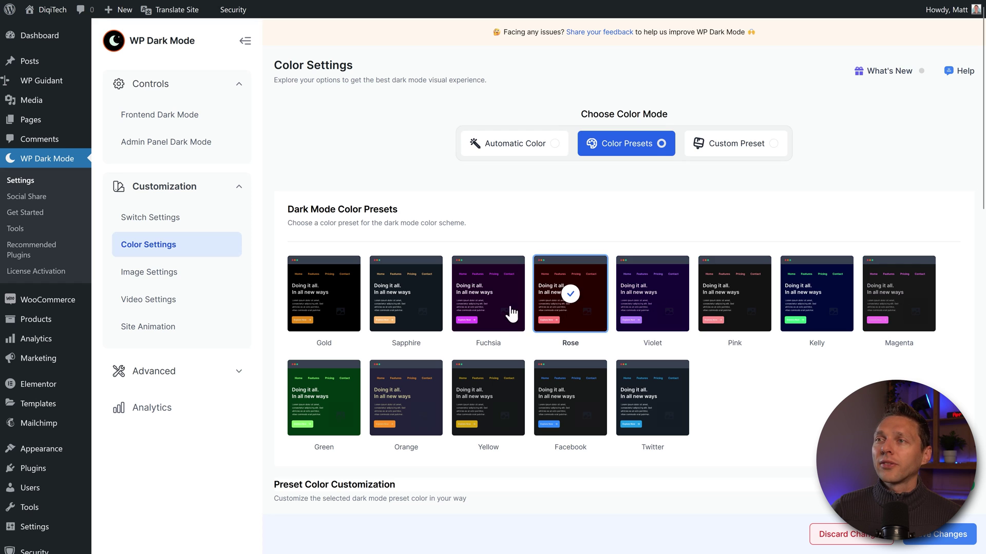
left_click(488, 303)
left_click(406, 302)
left_click(352, 313)
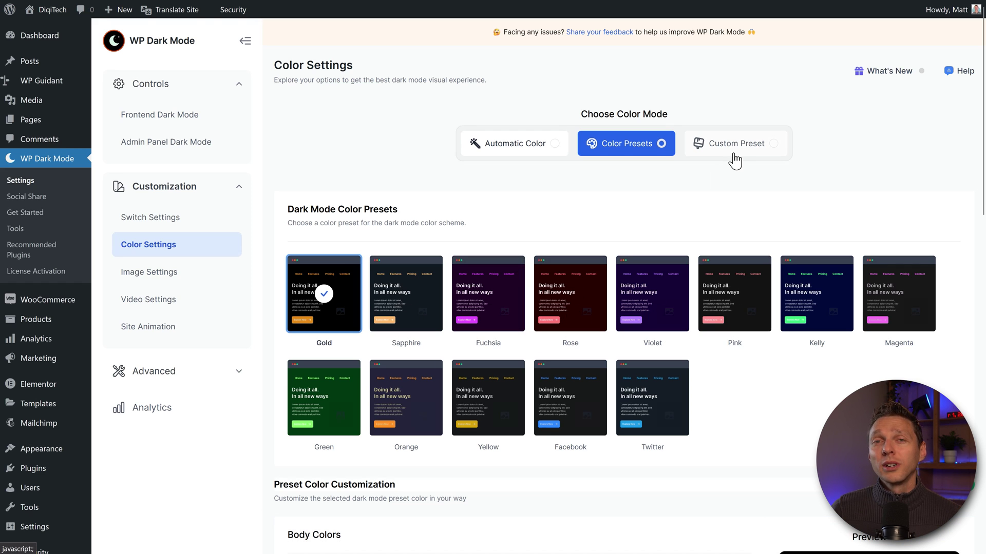
Switch the color mode to Custom Preset, add a custom color preset and select it.
left_click(730, 148)
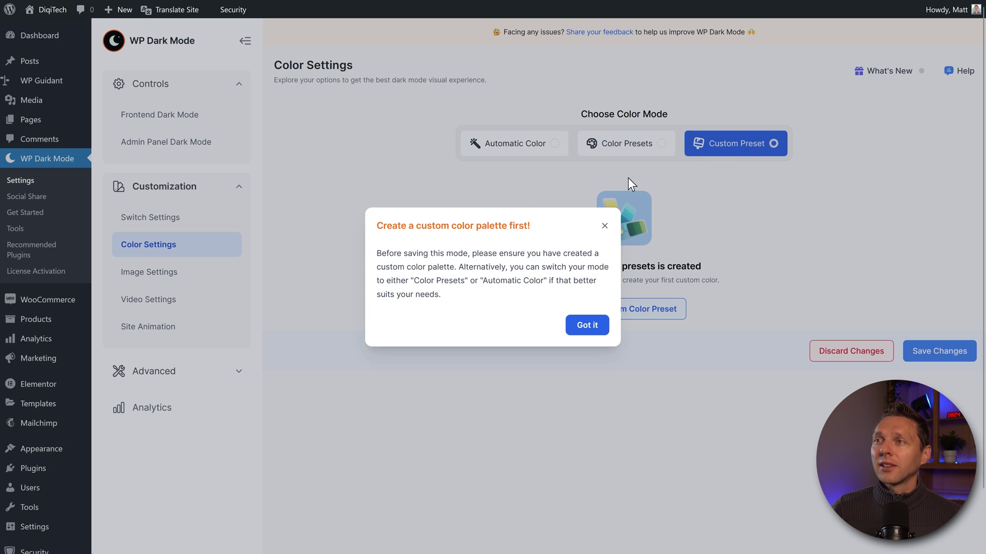
left_click(586, 325)
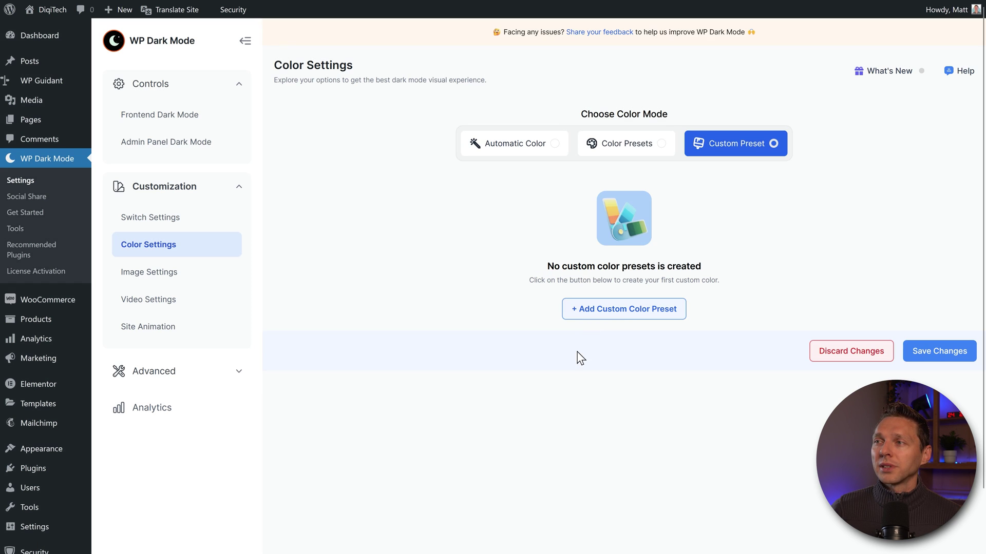
left_click(612, 308)
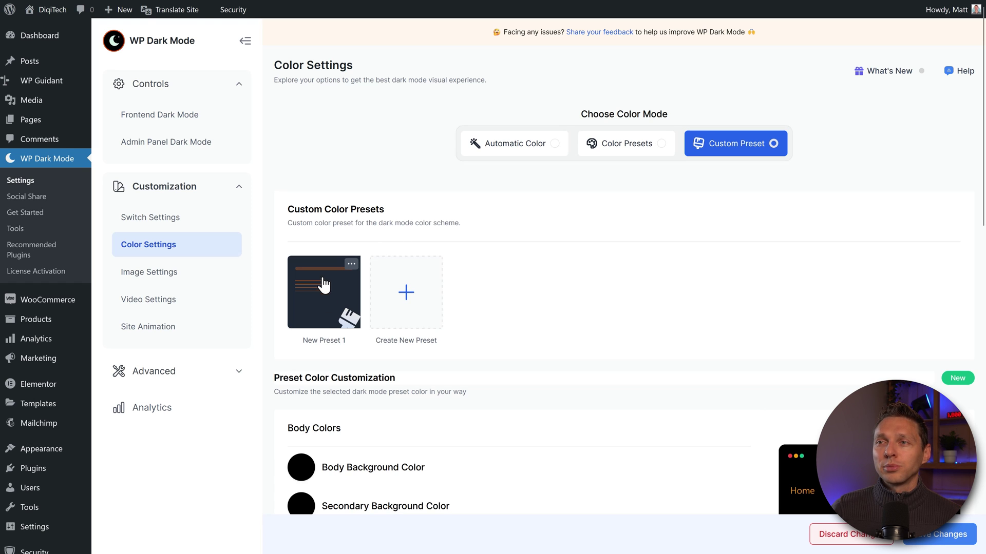
left_click(332, 296)
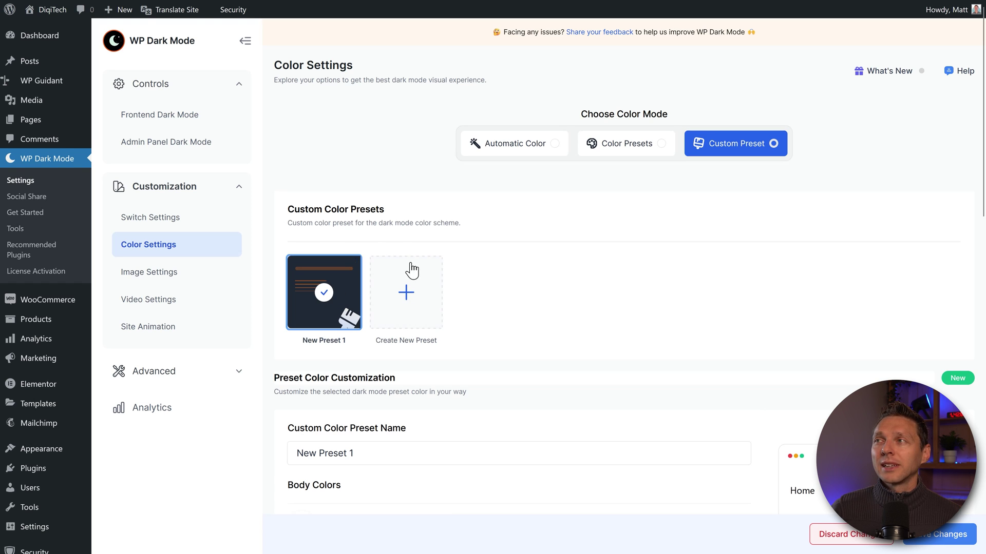
Name the custom color preset "DiqiTech Dark Mode".
middle_click(572, 278)
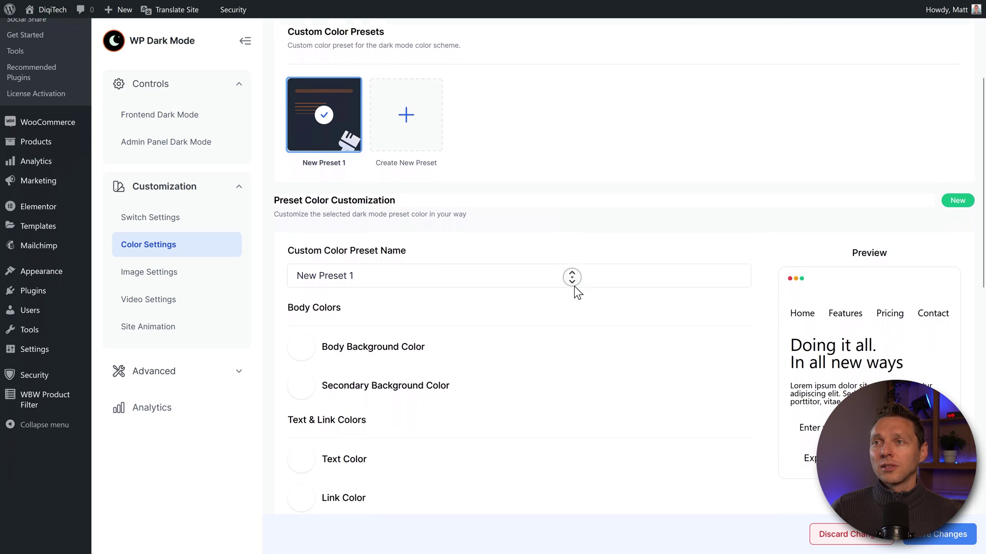
left_click(401, 277)
triple_click(400, 276)
type("DiqiTech Dark Mode")
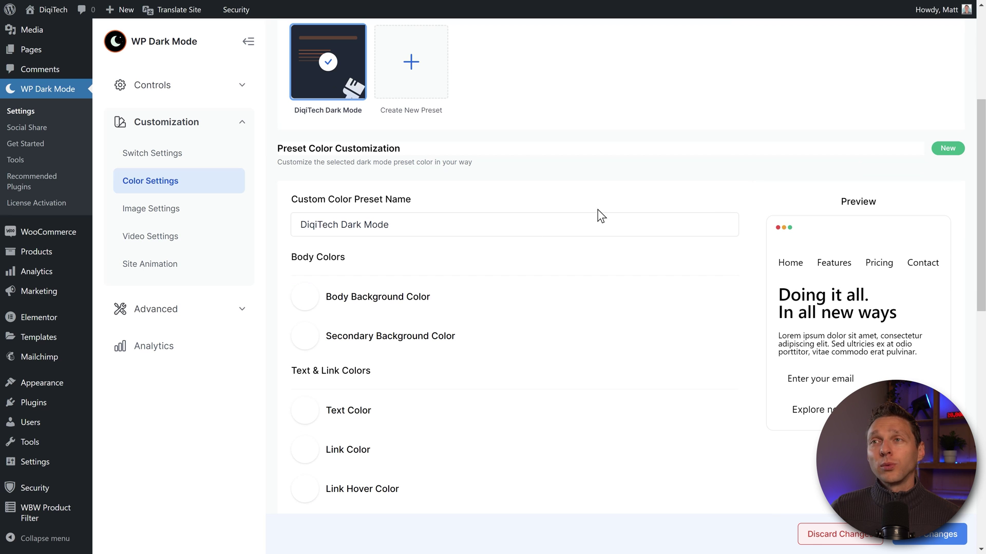
left_click(613, 238)
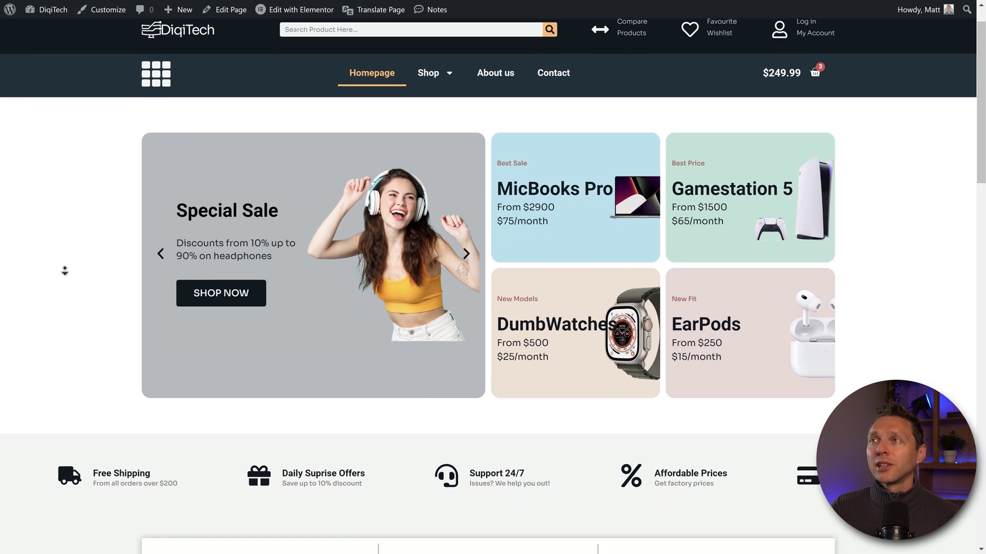
Look over the store's homepage from header to footer and inspect the black header section with the browser's developer tools.
scroll(56, 319, "down", 10)
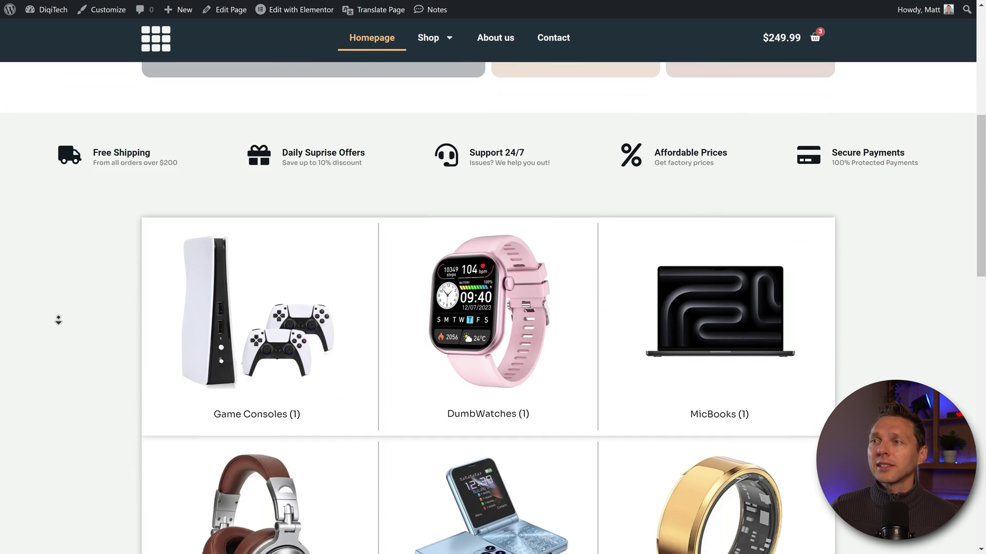
scroll(56, 319, "down", 15)
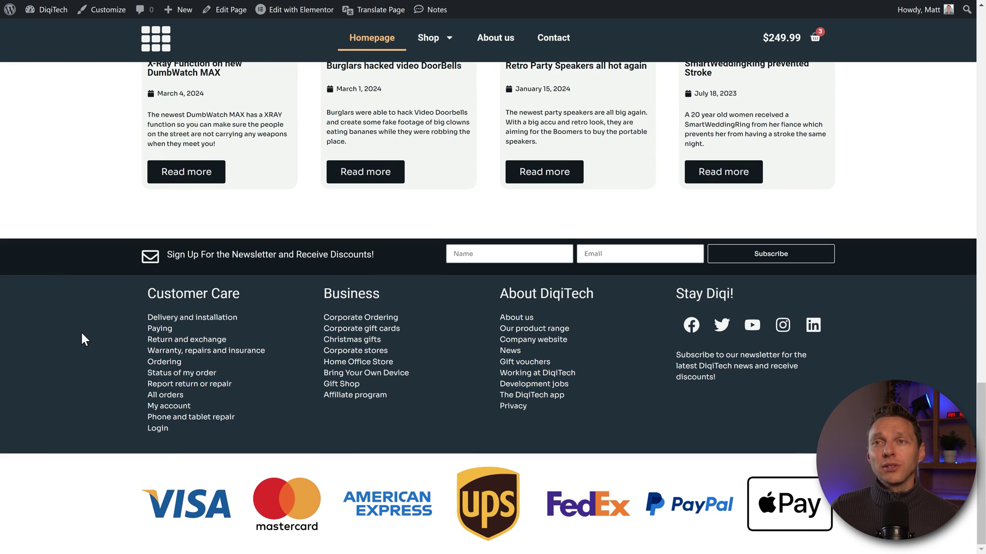
scroll(82, 335, "up", 20)
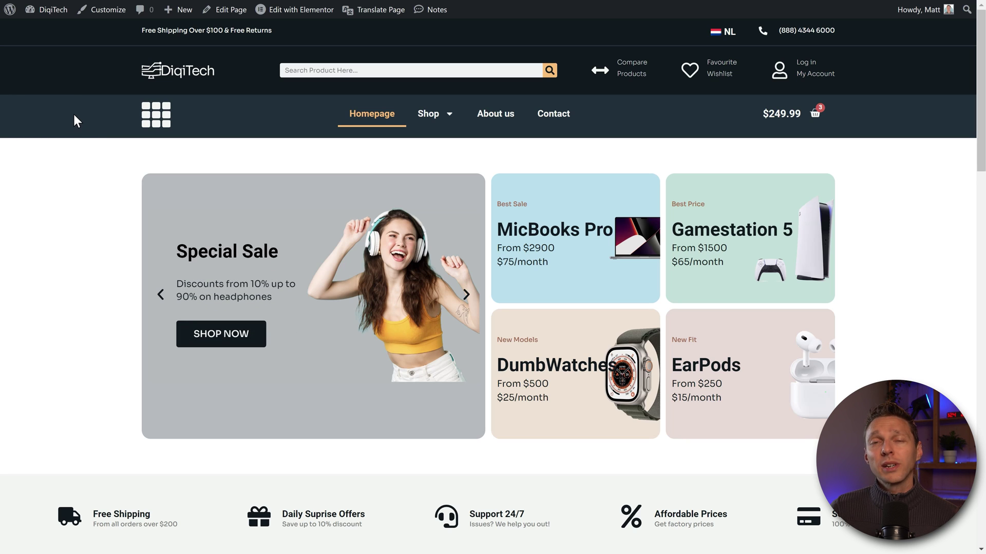
right_click(86, 72)
left_click(62, 78)
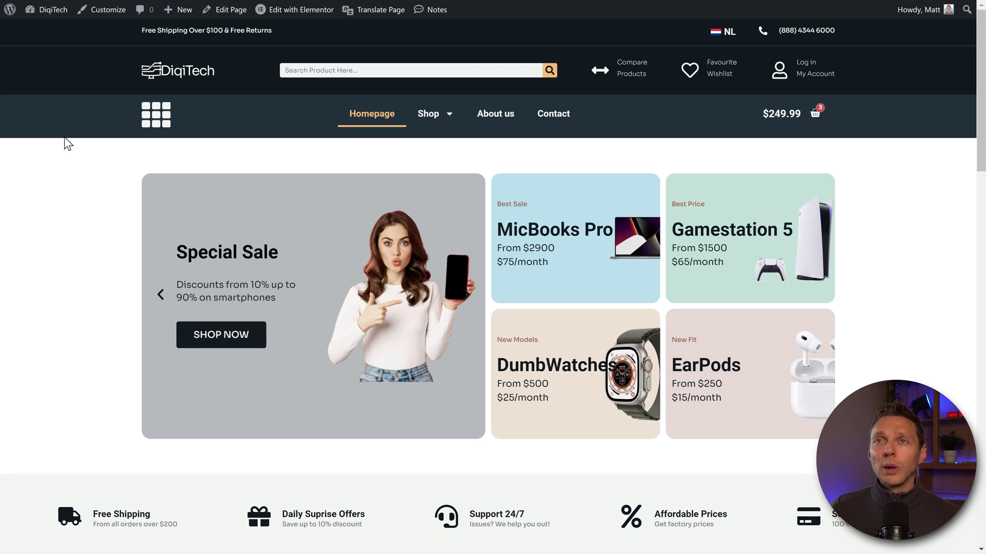
right_click(91, 72)
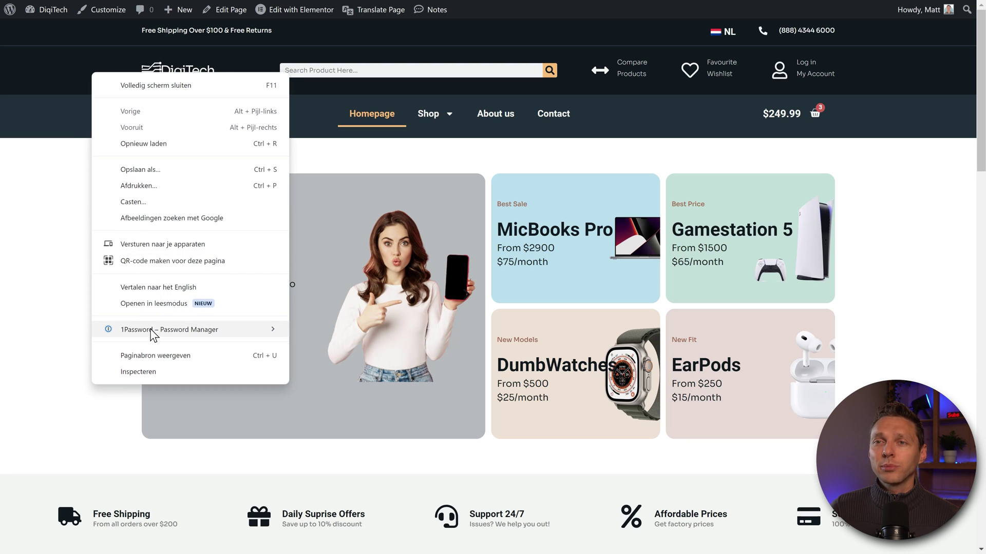
left_click(154, 374)
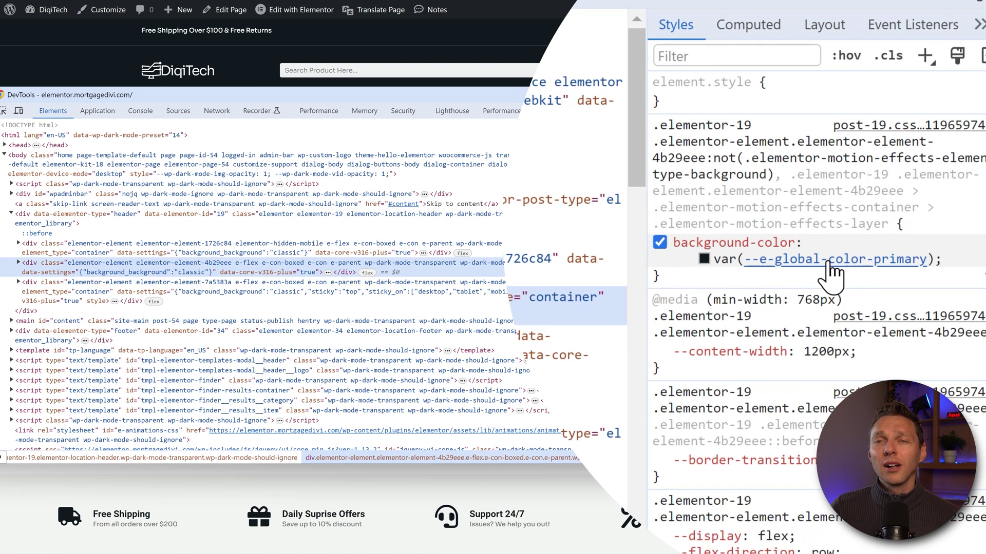
Follow the header background's --e-global-color-primary variable to its definition and copy its hex value #101920.
left_click(828, 265)
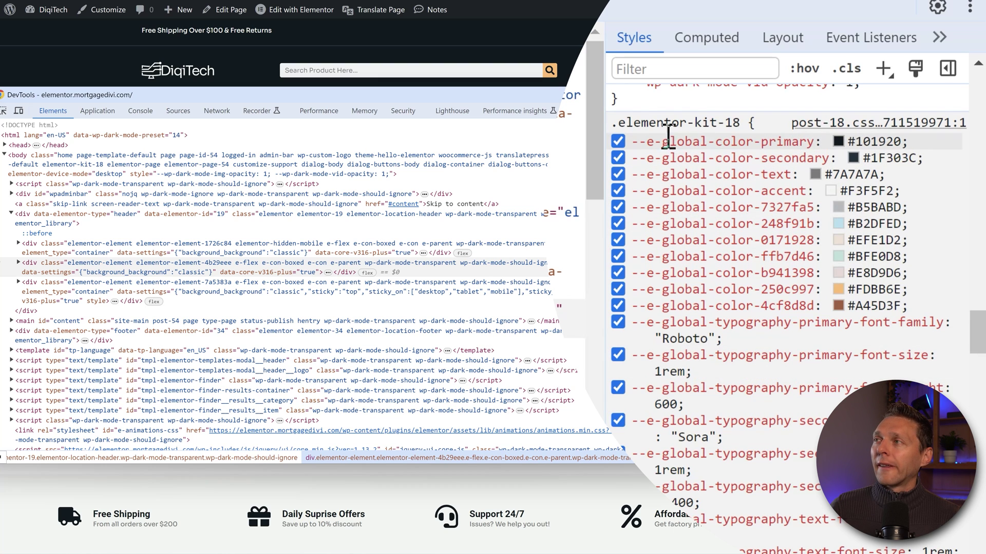
left_click(865, 142)
key("ctrl+c")
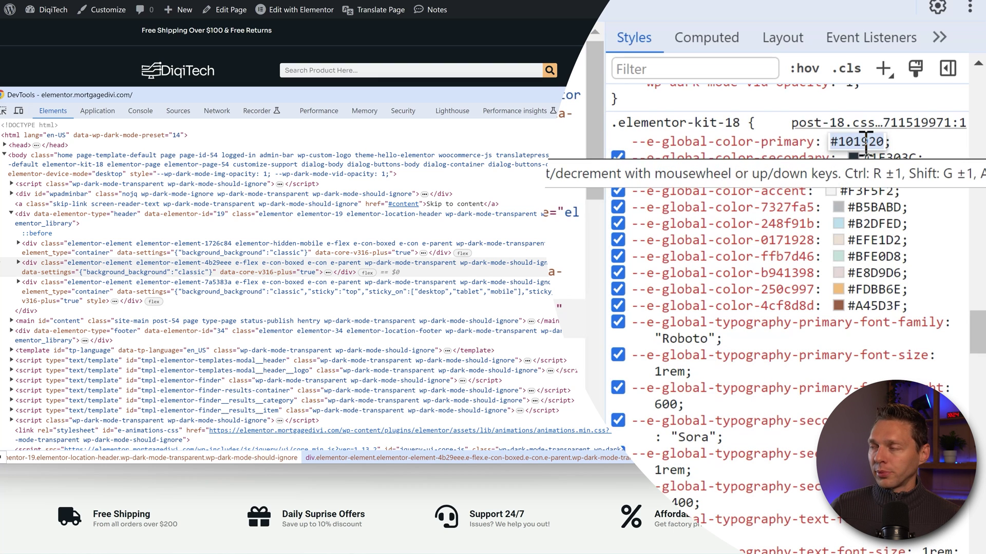
right_click(866, 143)
key("Escape")
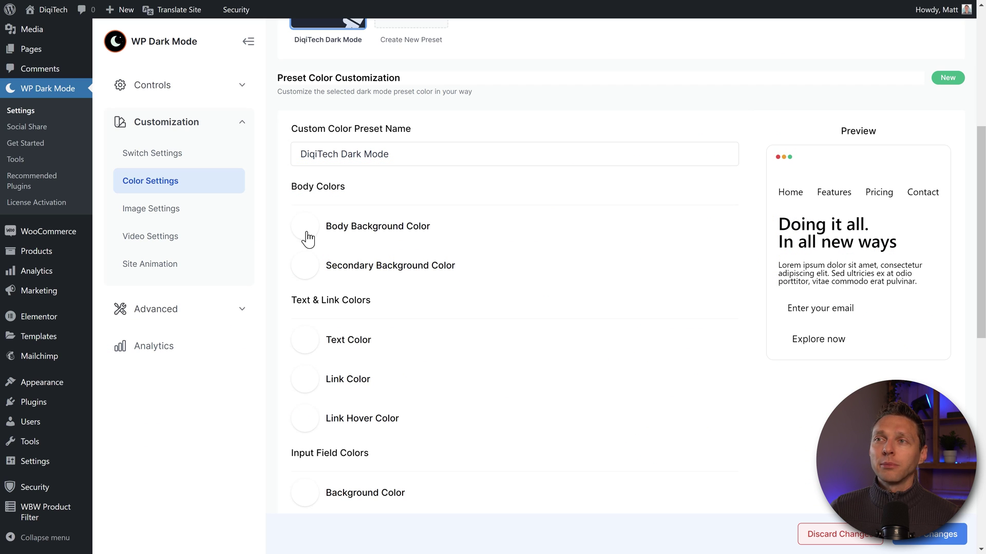
Set the custom preset's Body Background Color to hex #101920 in the WP Dark Mode settings.
left_click(307, 232)
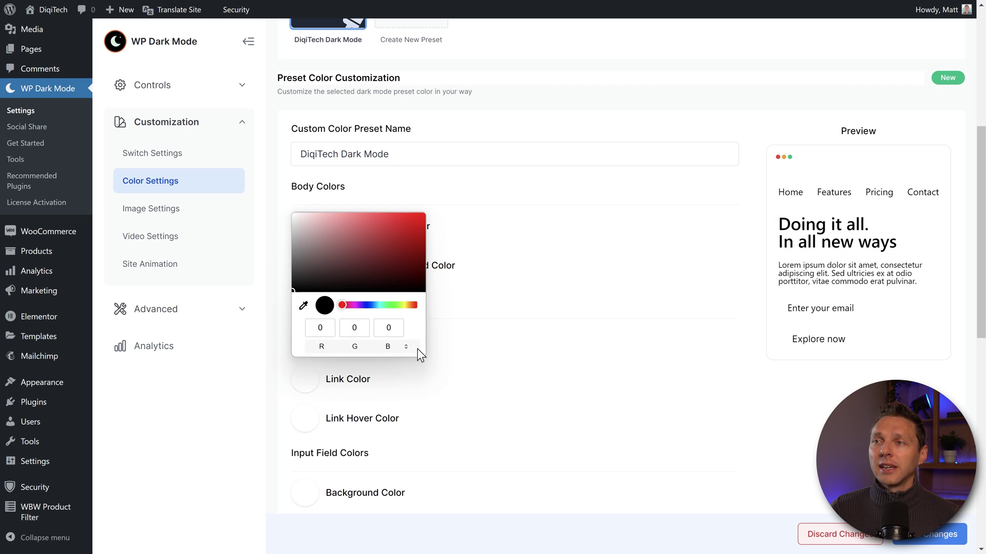
left_click(406, 347)
left_click(406, 348)
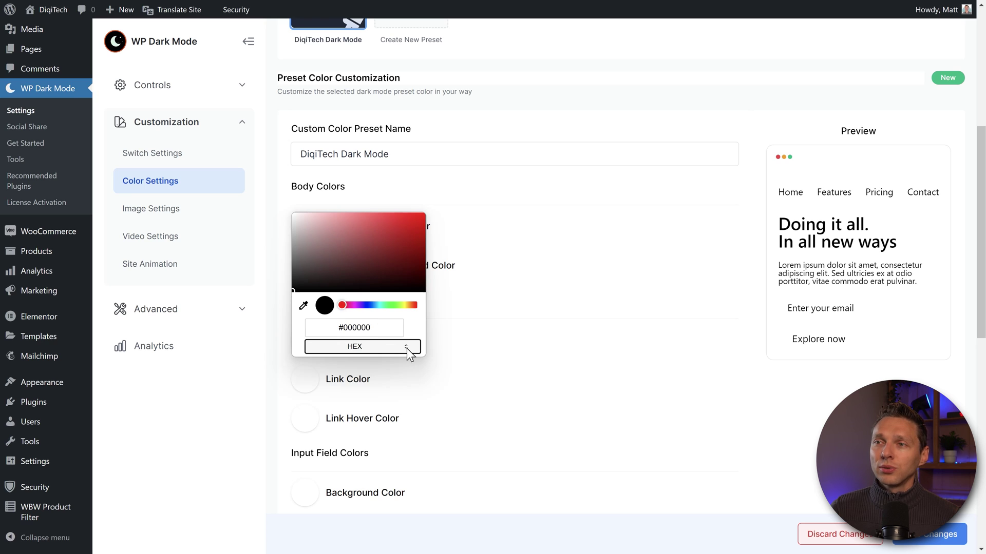
left_click(358, 328)
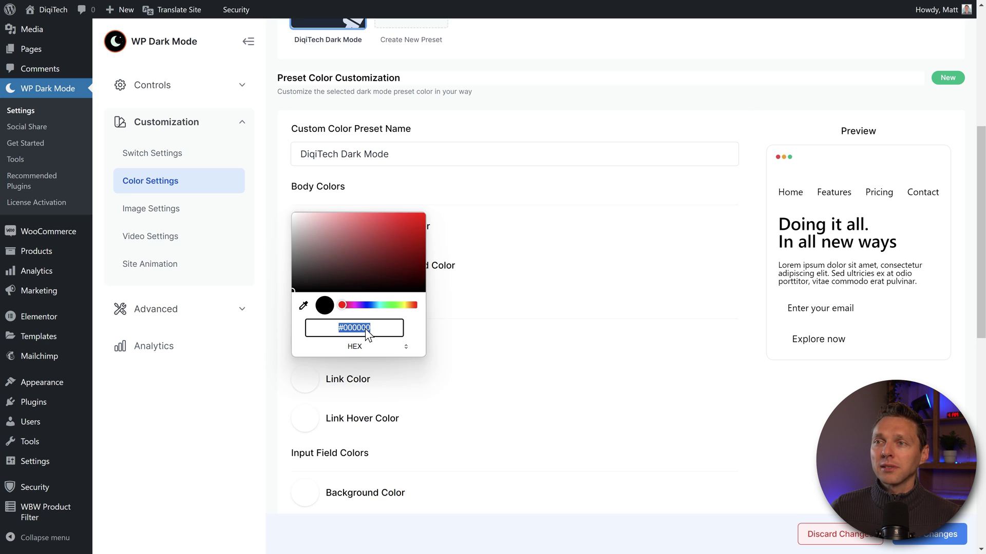
key("BackSpace")
key("ctrl+v")
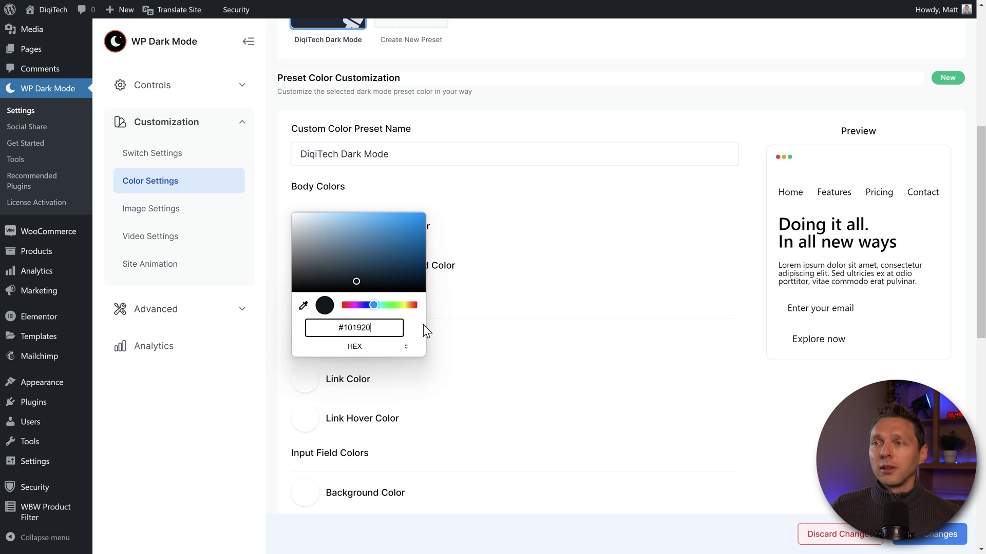
left_click(486, 307)
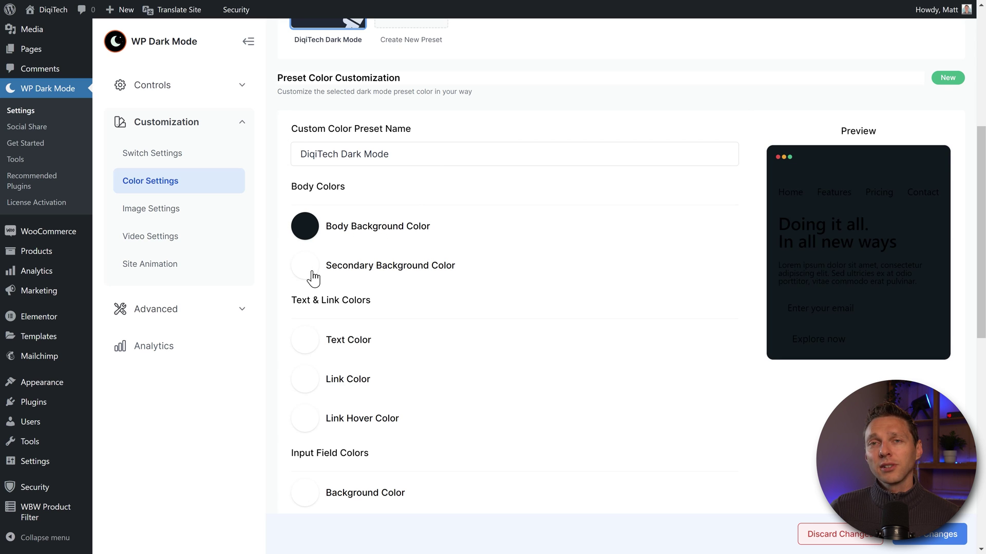
Copy the hex value #1F303C of --e-global-color-secondary from the DevTools window.
key("alt+Tab")
left_click(898, 149)
key("ctrl+c")
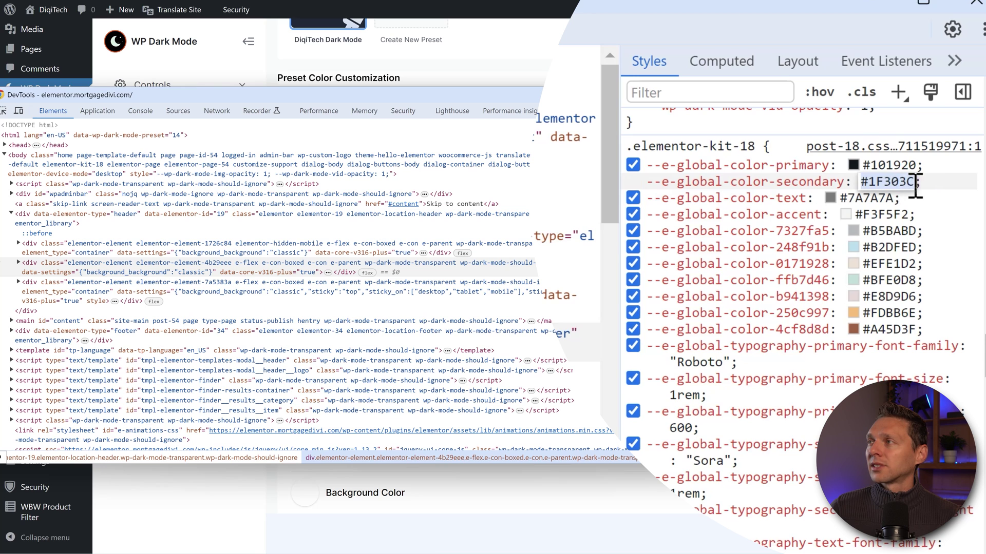
right_click(895, 190)
left_click(583, 268)
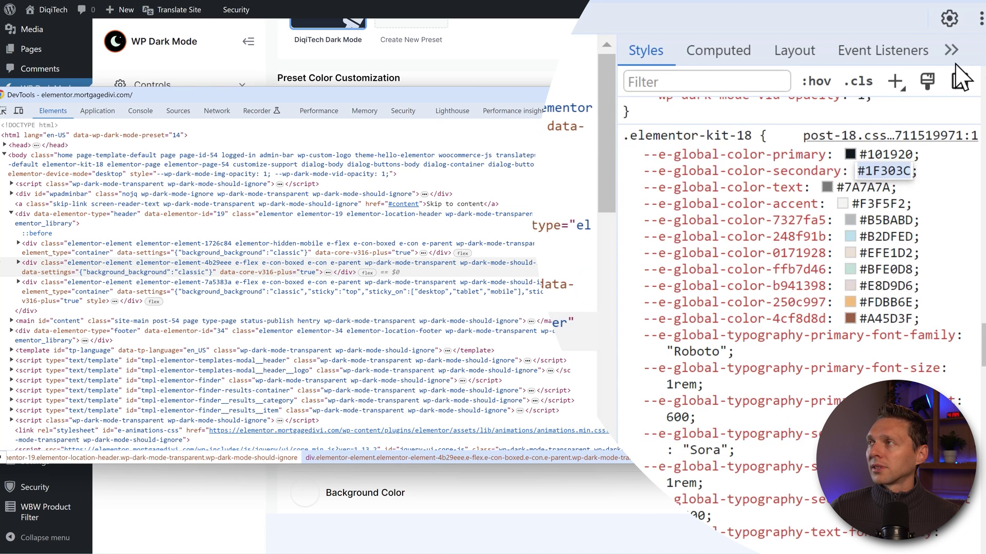
Return to the WP Dark Mode settings and set the preset's Secondary Background Color to hex #1F303C.
key("alt+Tab")
left_click(304, 267)
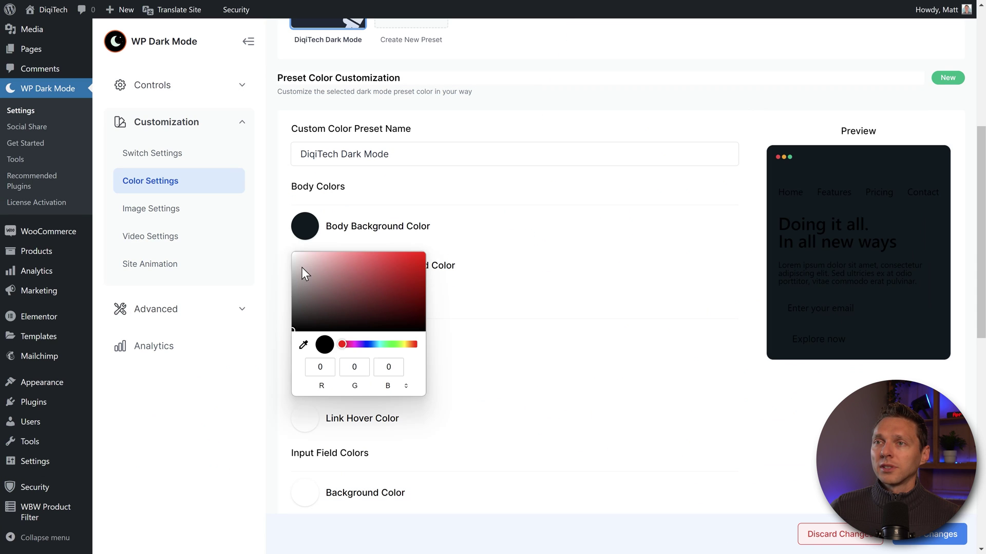
left_click(405, 385)
left_click(406, 385)
key("ctrl+v")
left_click(506, 319)
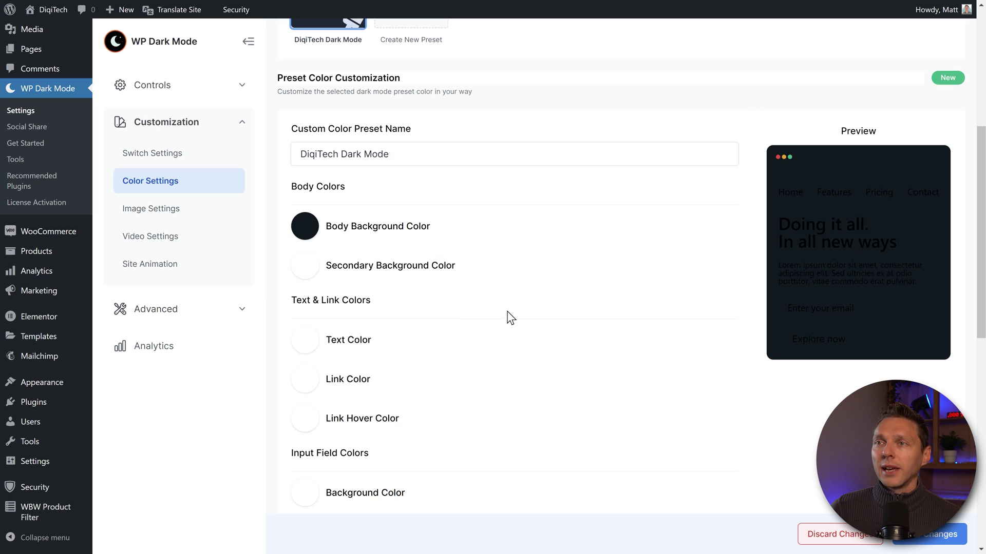
Set the custom preset's Text Color and Link Color to white.
left_click(307, 343)
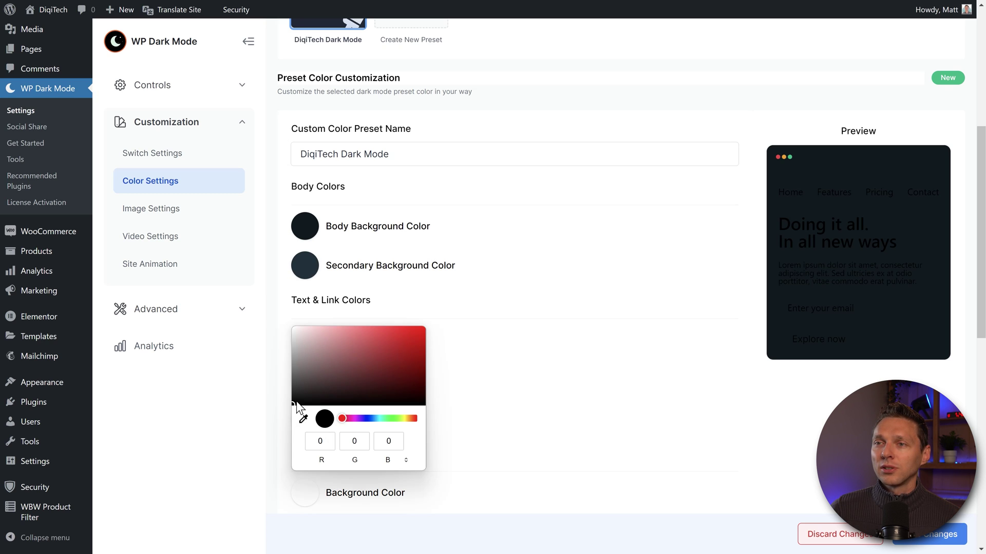
left_click_drag(301, 403, 290, 324)
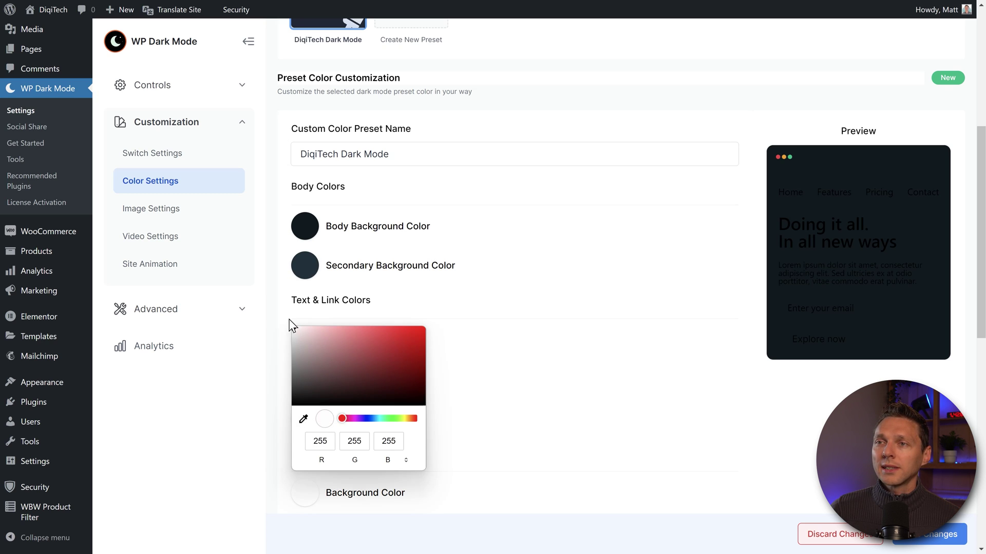
left_click(486, 334)
left_click(317, 386)
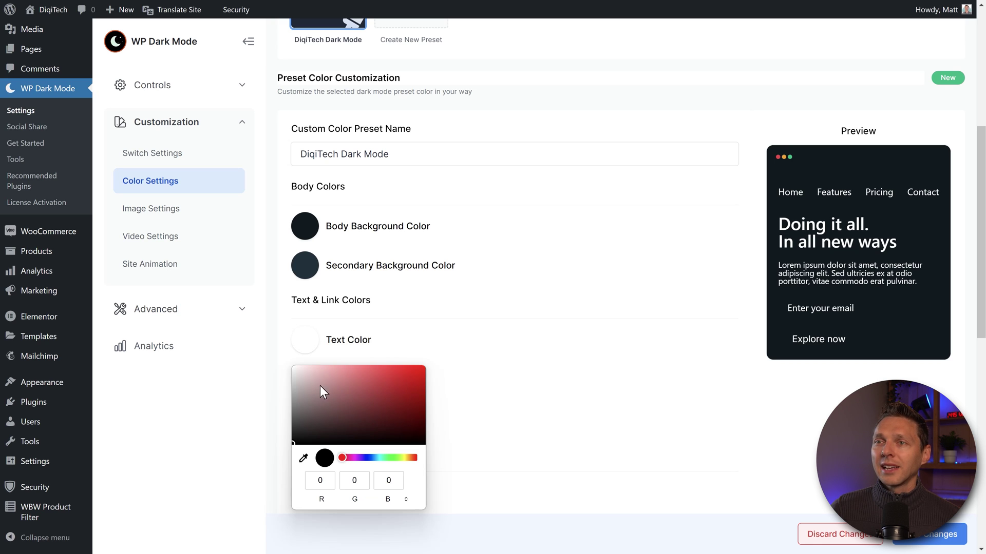
left_click_drag(318, 388, 292, 363)
left_click(432, 348)
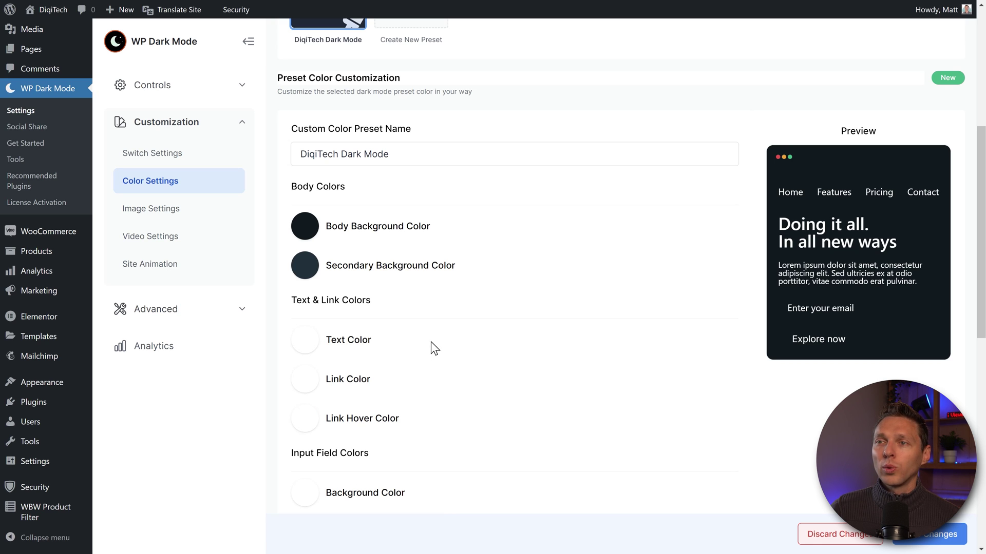
Copy the hex value #FDBB6E of --e-global-color-250c997 from the DevTools window.
left_click(312, 429)
key("alt+Tab")
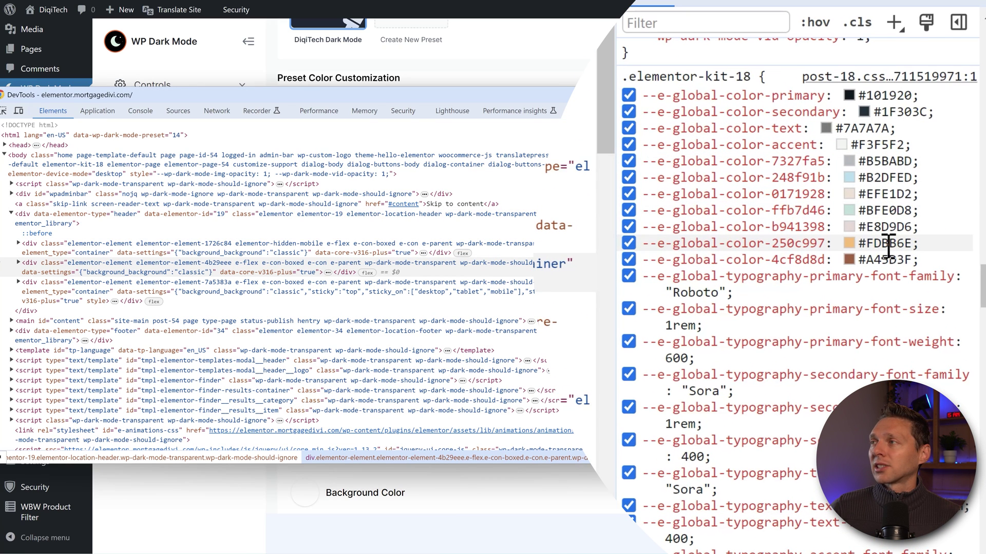
double_click(888, 246)
key("ctrl+c")
right_click(888, 245)
left_click(759, 411)
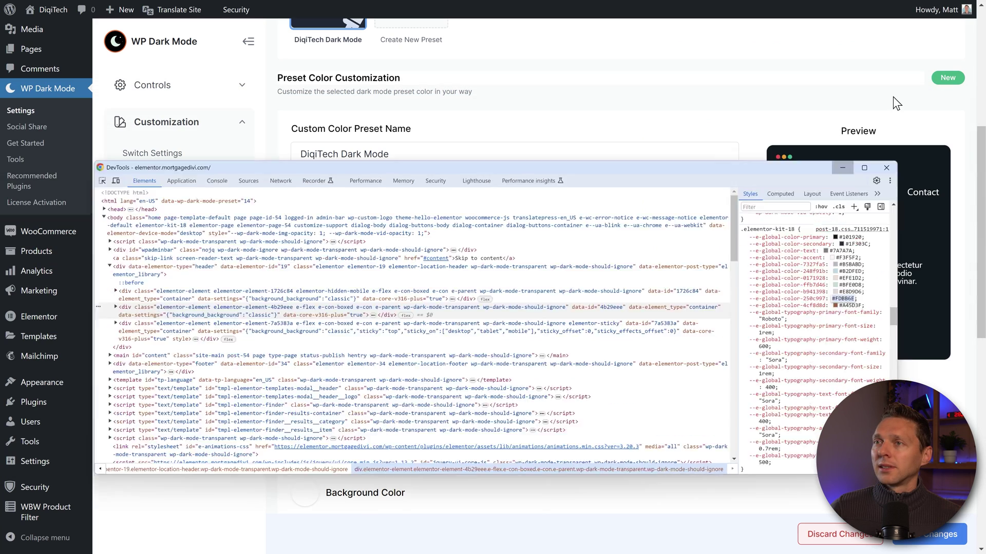
left_click(896, 103)
Set the custom preset's Link Hover Color to hex #FDBB6E in the WP Dark Mode settings.
left_click(304, 418)
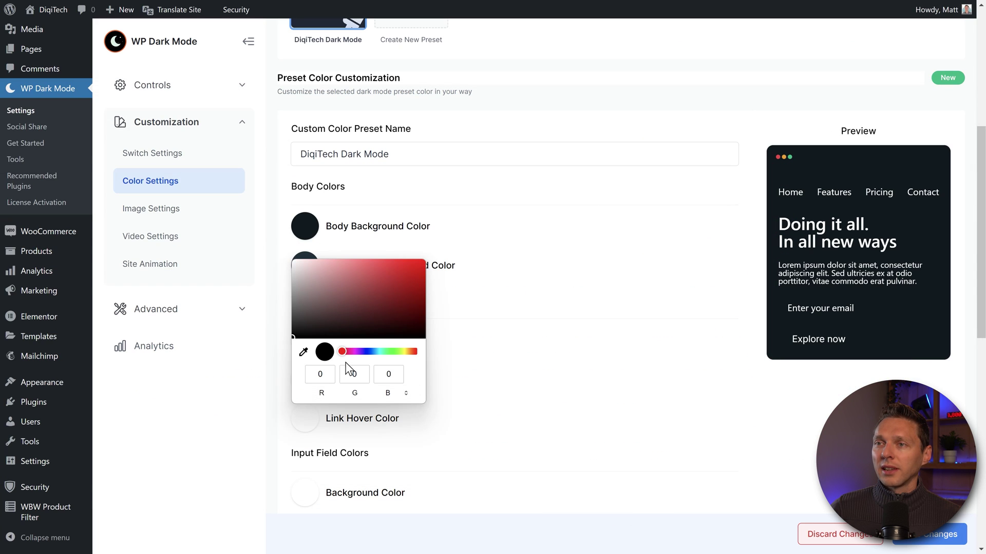
left_click(405, 392)
left_click(405, 393)
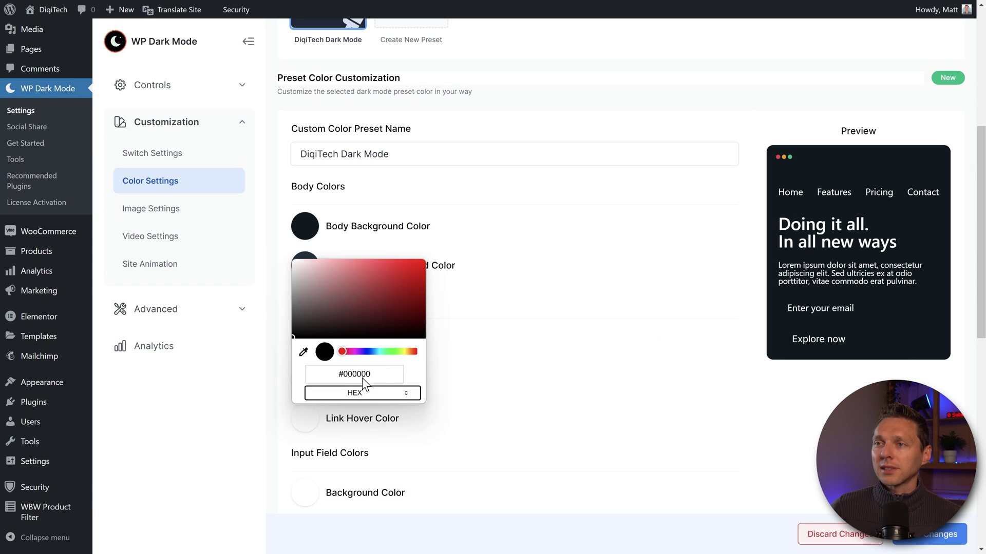
left_click(362, 376)
key("ctrl+v")
left_click(513, 345)
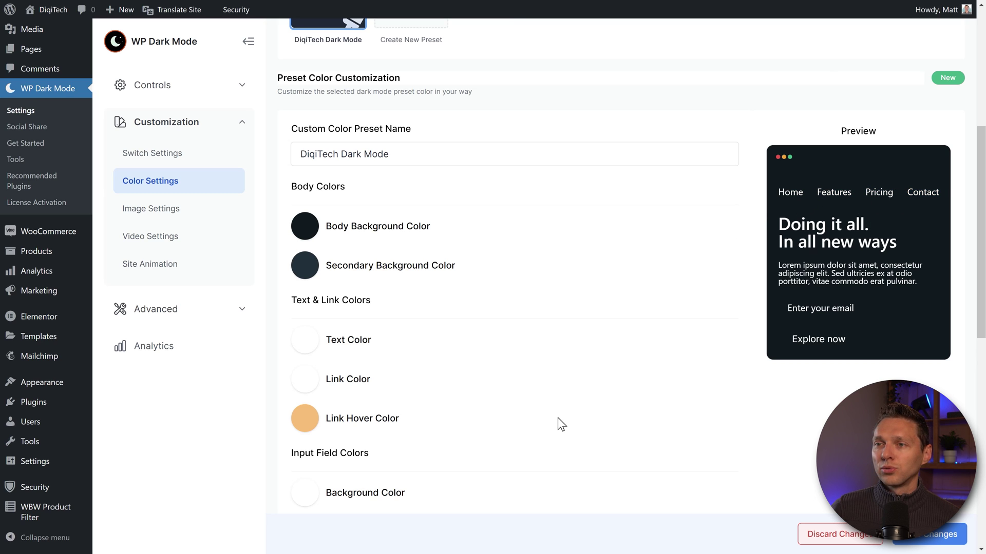
Set the Background Color under Input Field Colors to black, hex #000000.
left_click(305, 493)
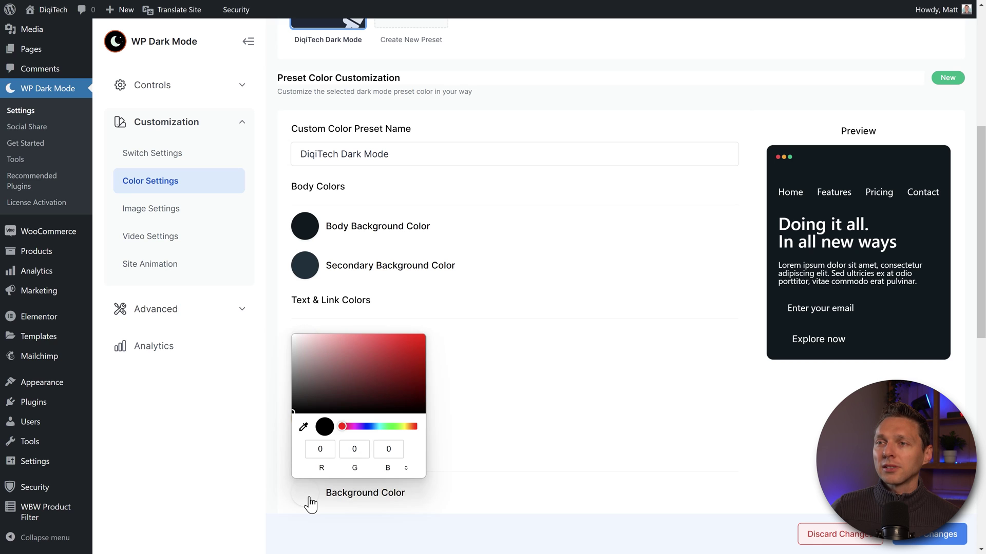
left_click(406, 468)
left_click(369, 472)
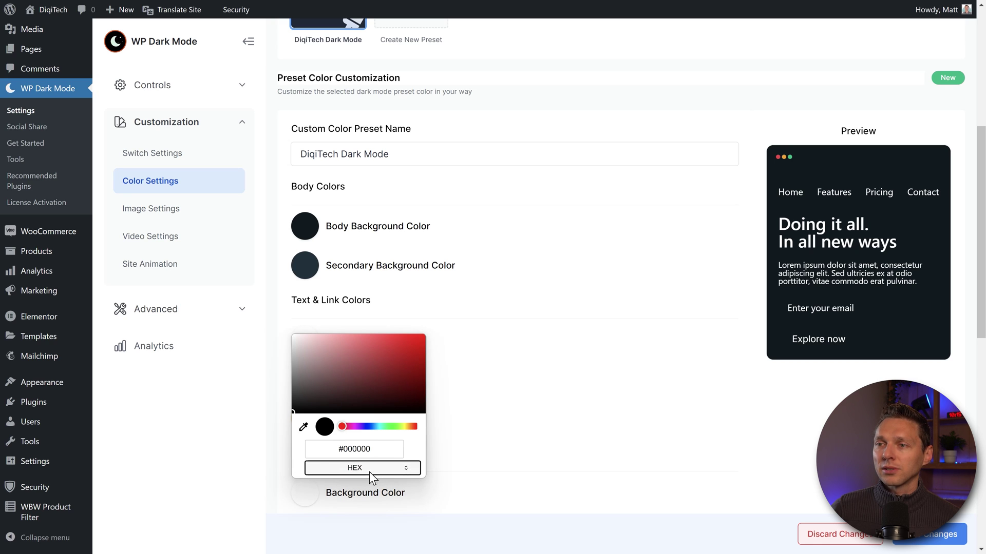
left_click(372, 470)
left_click(377, 469)
left_click(373, 466)
triple_click(371, 450)
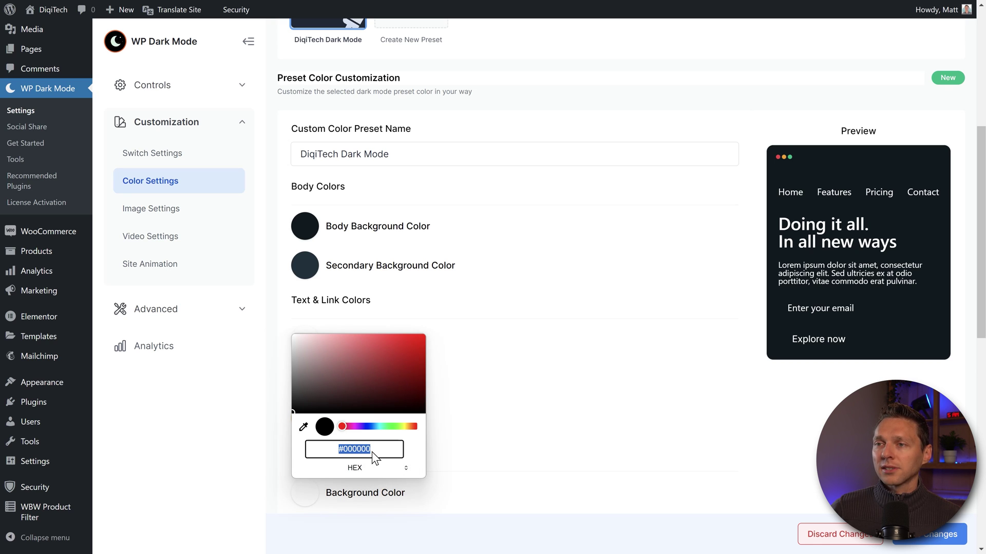
left_click(488, 418)
Set the input field Placeholder Color to hex #7A7A7A.
scroll(562, 361, "down", 3)
scroll(560, 351, "down", 2)
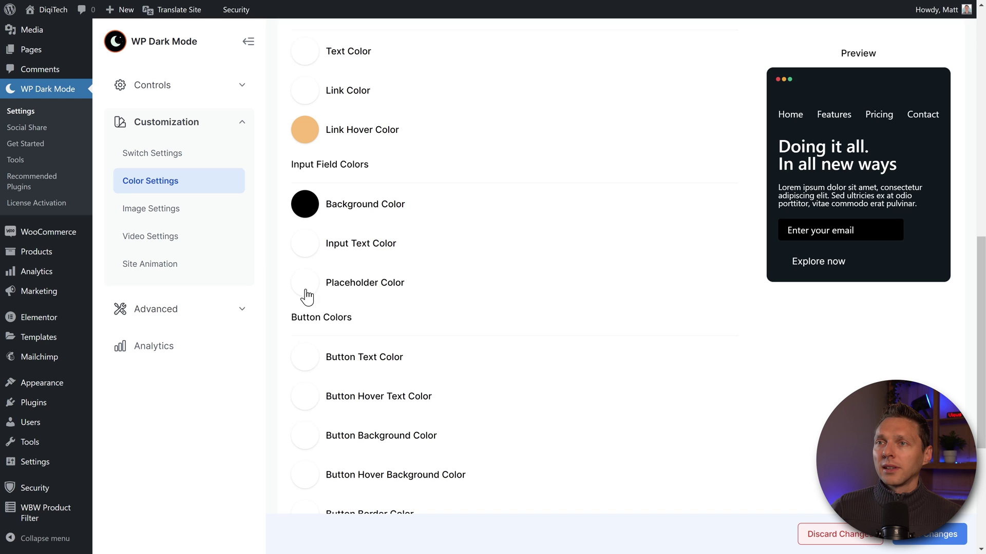
left_click(305, 283)
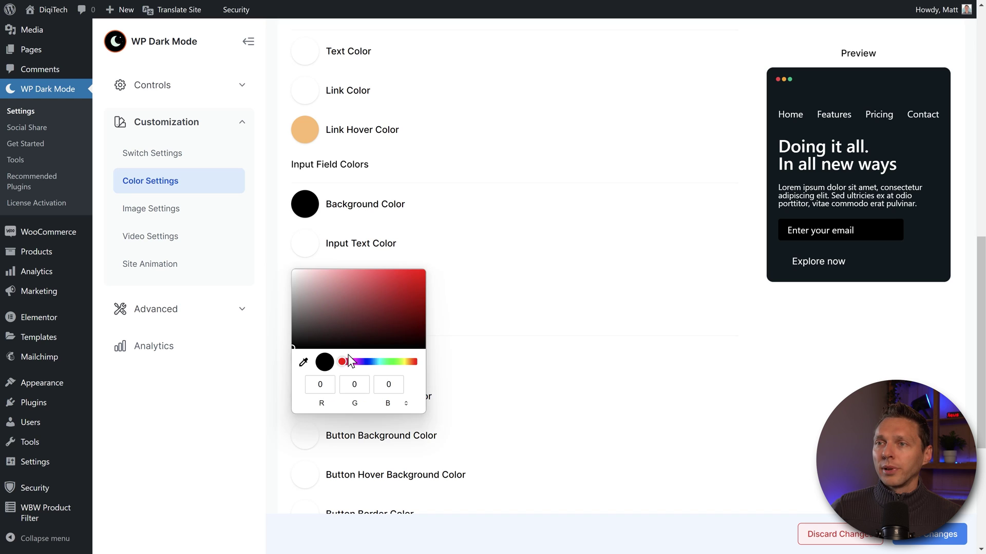
left_click(408, 405)
double_click(380, 387)
type("#7A7A7A")
left_click(427, 284)
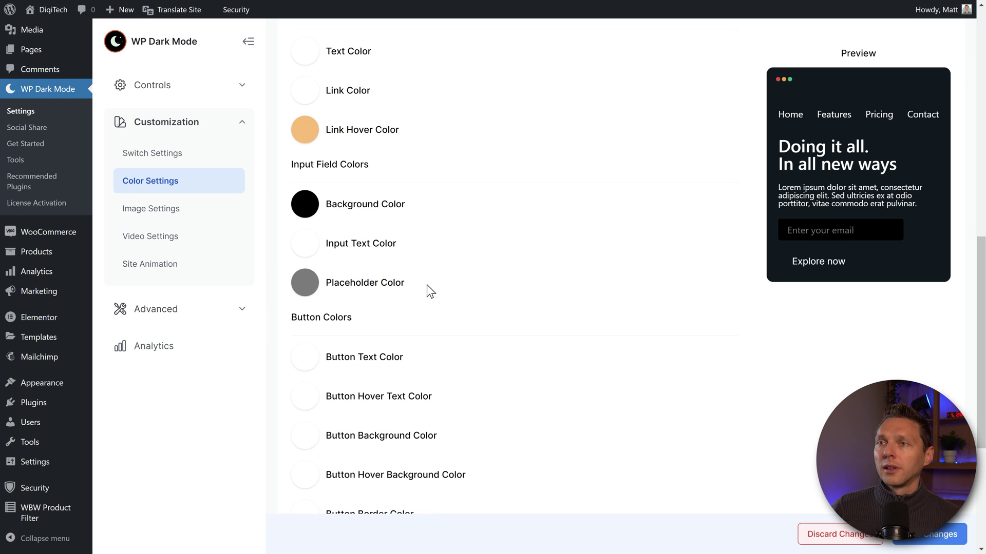
Copy the hex value #FDBB6E from the preset's Link Hover Color.
middle_click(488, 275)
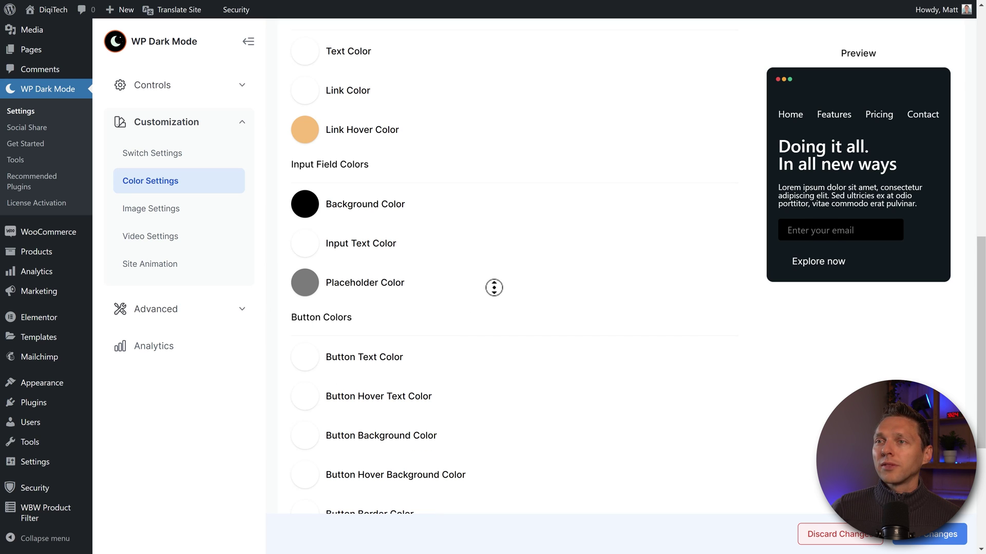
left_click(493, 323)
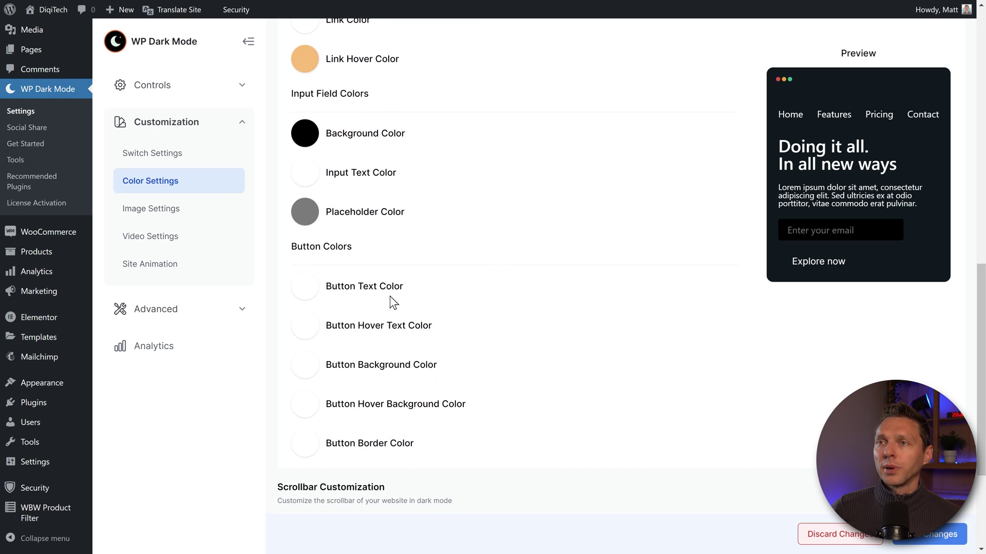
left_click(306, 327)
left_click(303, 70)
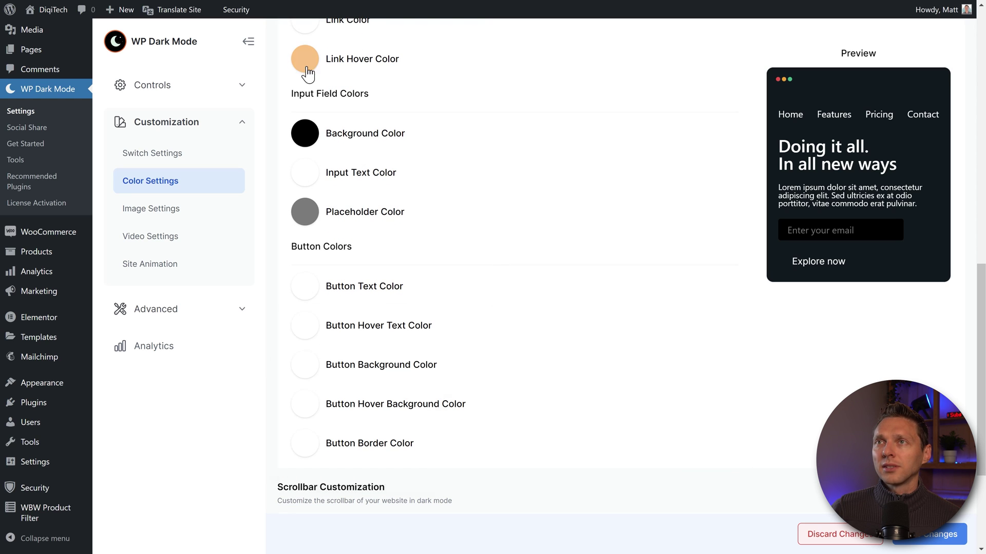
left_click(406, 179)
left_click(405, 180)
left_click(365, 163)
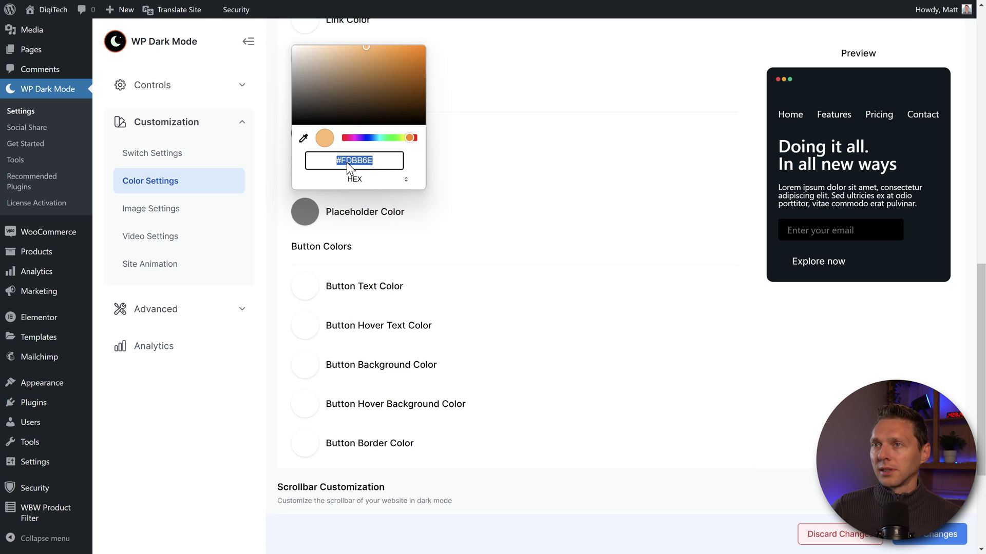
Set the Button Hover Text Color to hex #FDBB6E.
left_click(305, 326)
left_click(400, 435)
left_click(404, 446)
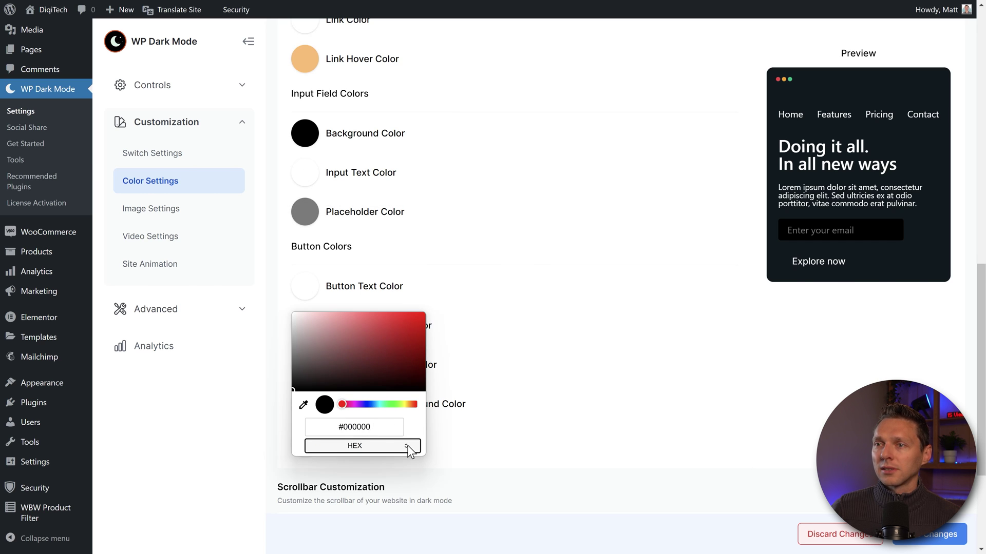
Copy the hex value #B5BABD of --e-global-color-7327fa5 from the DevTools window.
key("ctrl+shift+i")
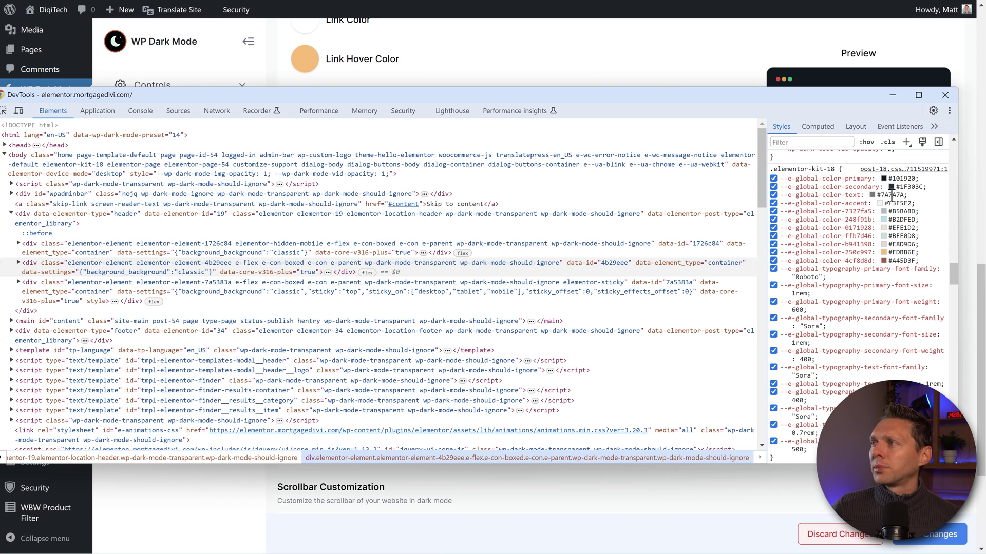
left_click(904, 211)
key("ctrl+c")
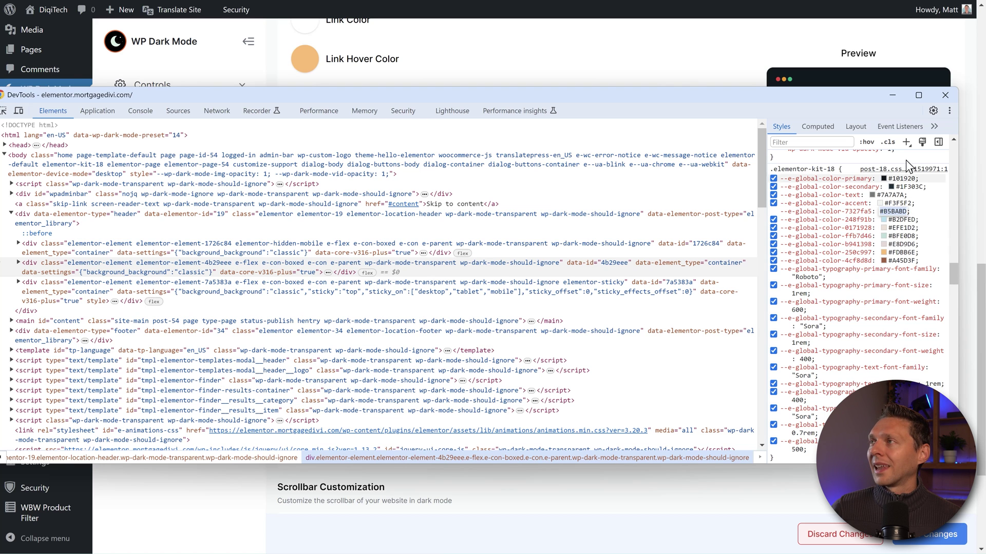
left_click(892, 96)
Set the Button Background Color to hex #B5BABD and save the color settings.
left_click(310, 369)
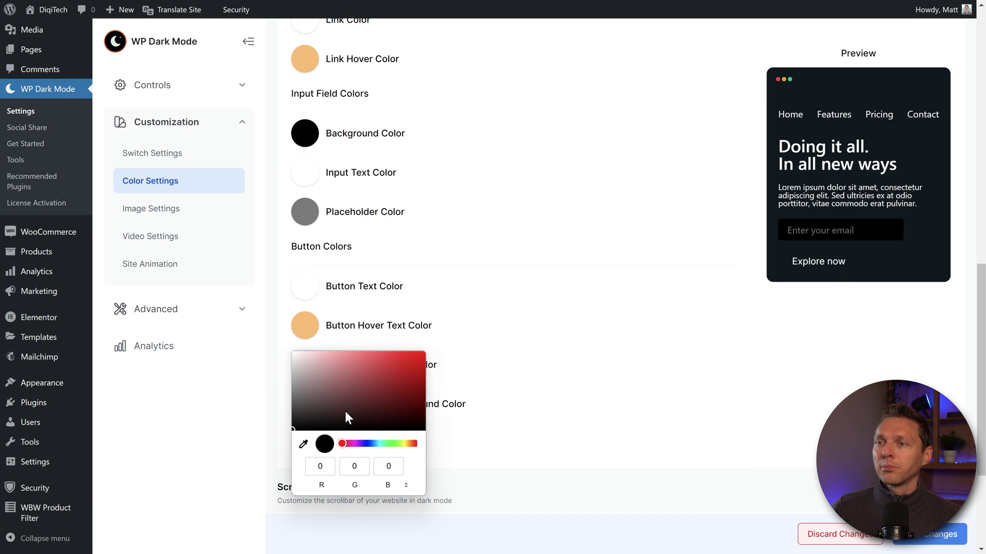
left_click(406, 486)
left_click(406, 487)
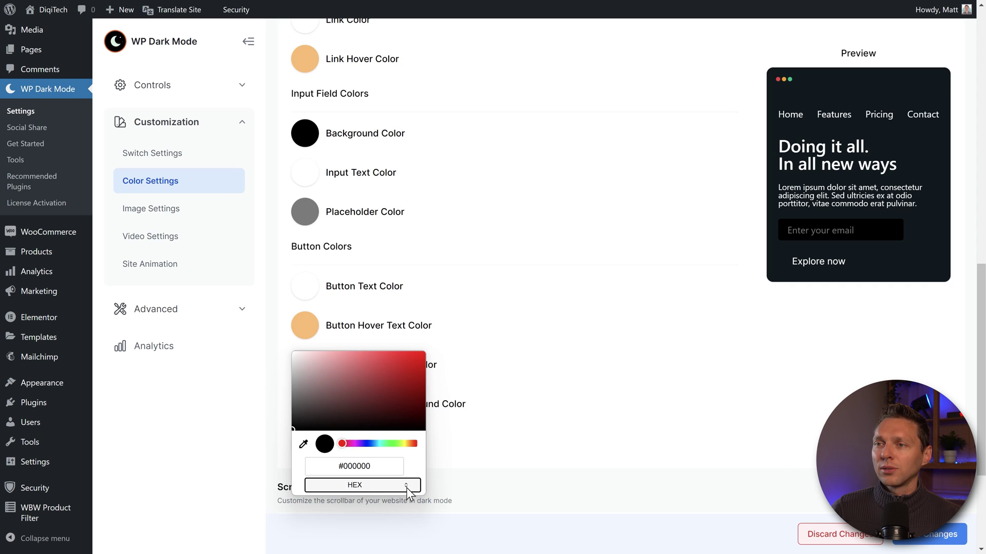
left_click(354, 466)
key("ctrl+a")
key("ctrl+v")
left_click(790, 291)
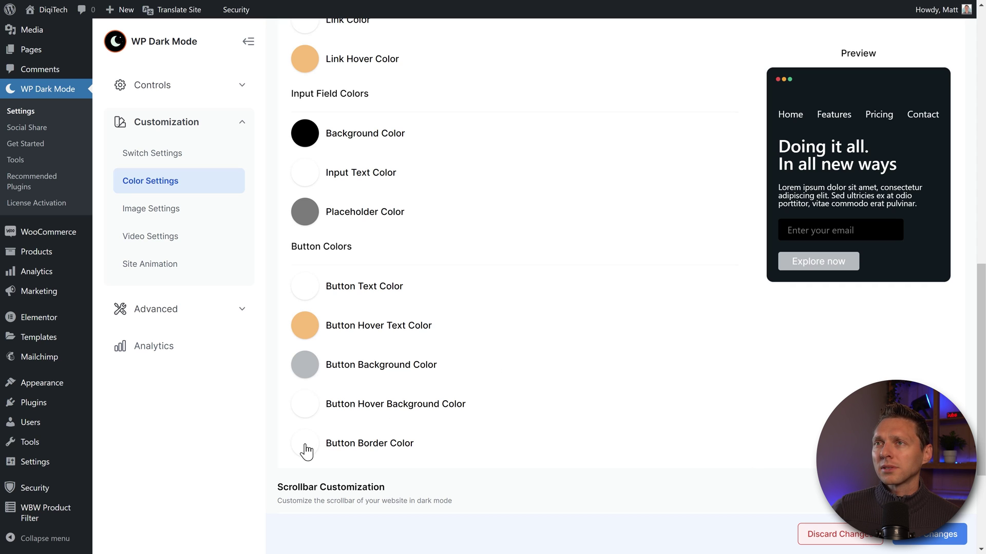
scroll(303, 449, "down", 1)
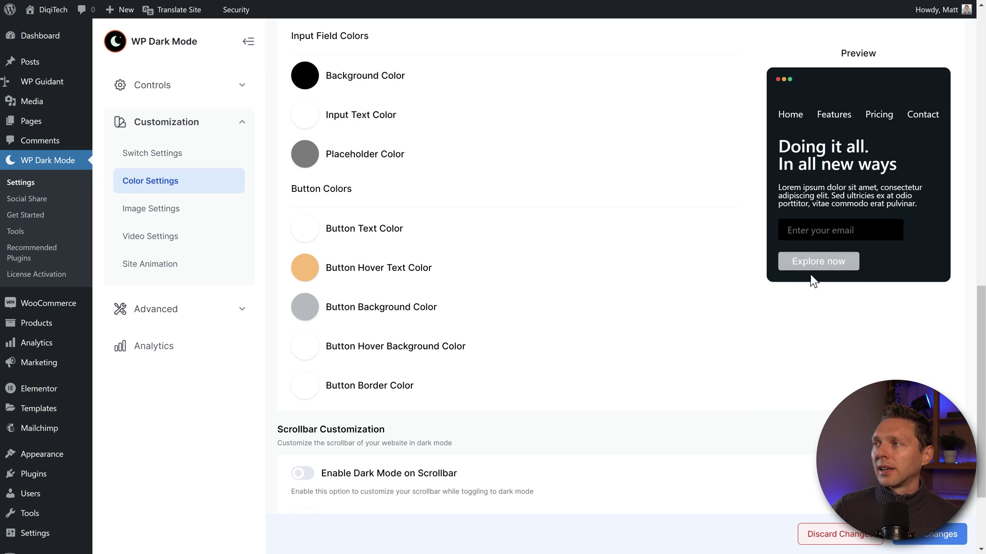
left_click(936, 536)
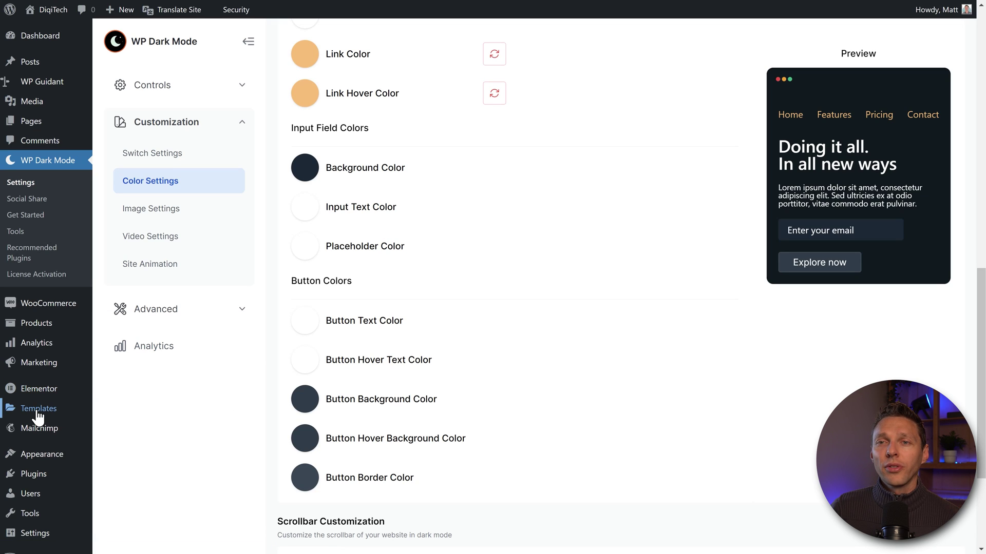
Open the site's Header template from the Theme Builder for editing in Elementor.
mouse_move(94, 418)
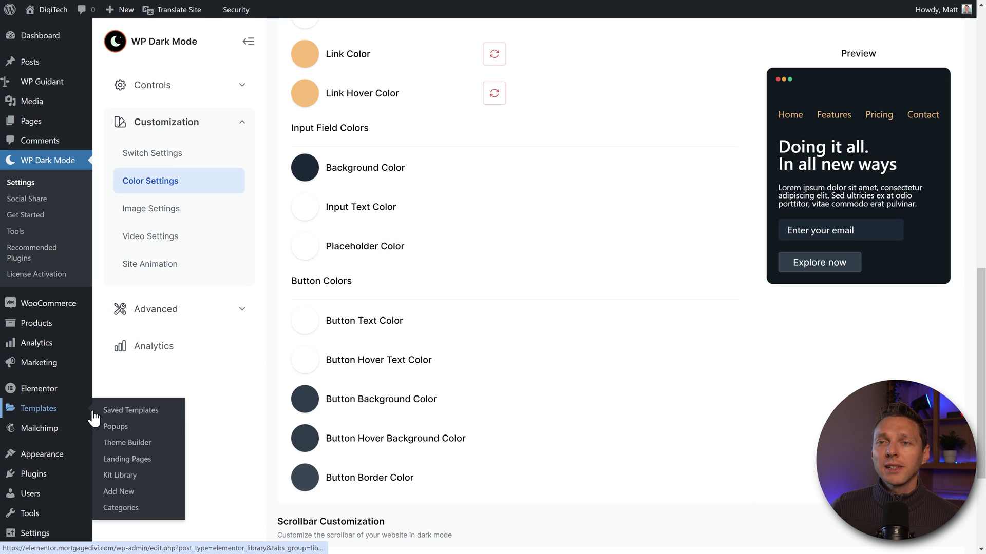
left_click(136, 448)
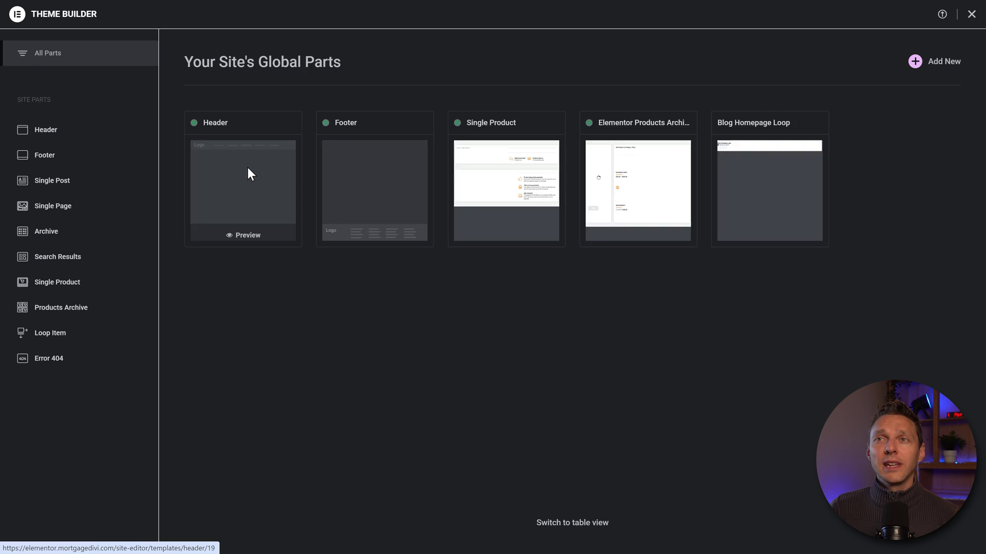
left_click(248, 170)
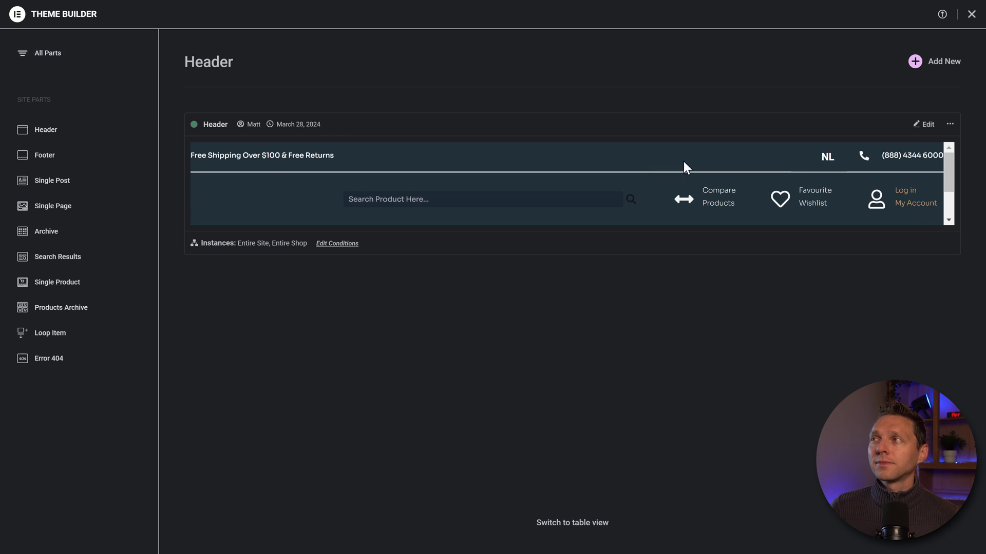
left_click(571, 119)
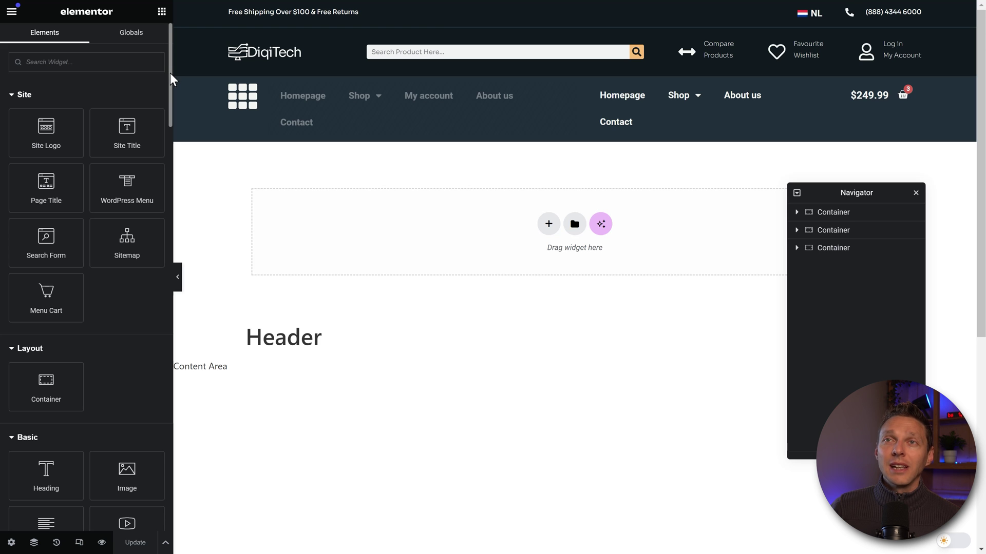
Add a Dark Mode Switch widget to the top header container, just before the language menu.
scroll(171, 92, "down", 2)
scroll(170, 102, "down", 5)
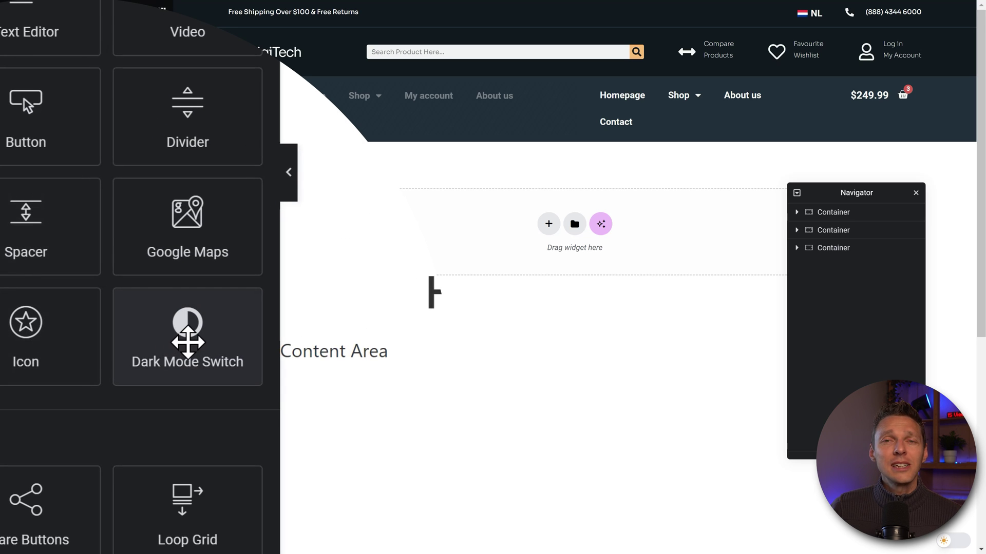
left_click_drag(187, 342, 771, 15)
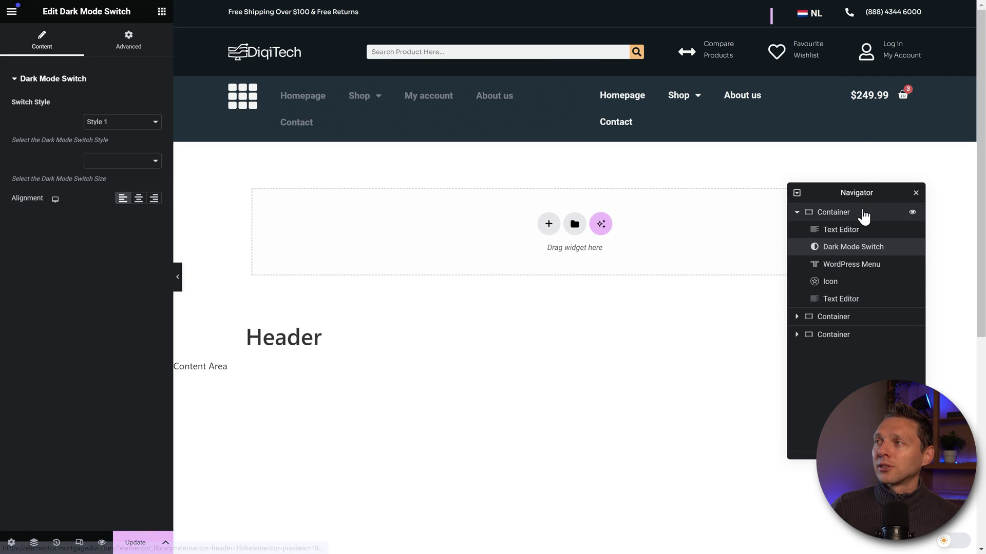
left_click_drag(853, 246, 855, 252)
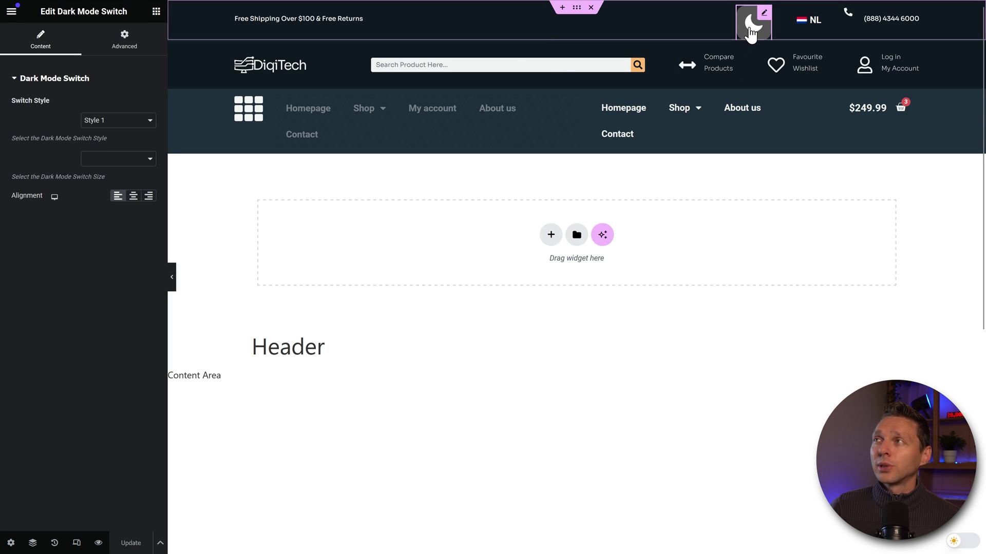
Configure the Dark Mode Switch widget with Style 3, size XS and centered alignment.
left_click(117, 122)
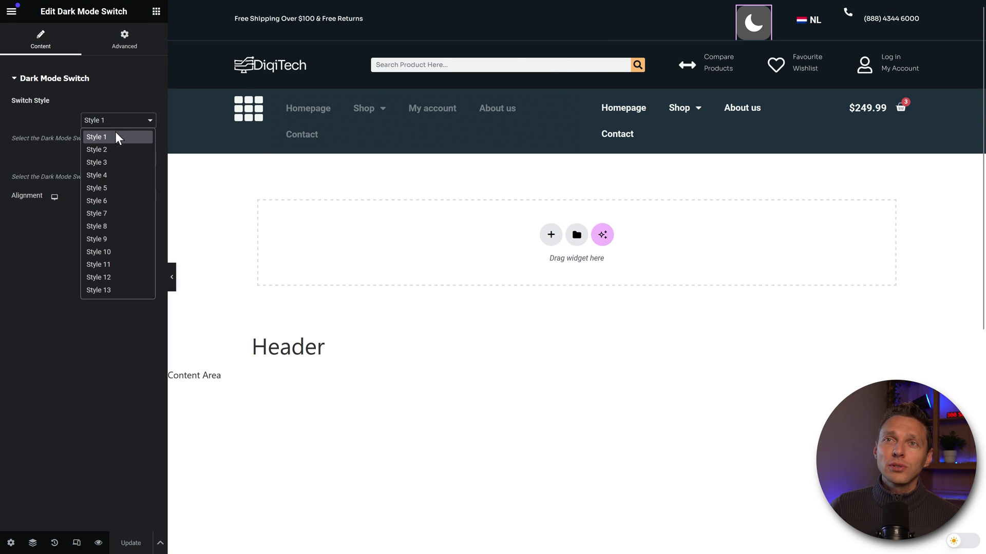
left_click(114, 163)
left_click(71, 79)
left_click(62, 77)
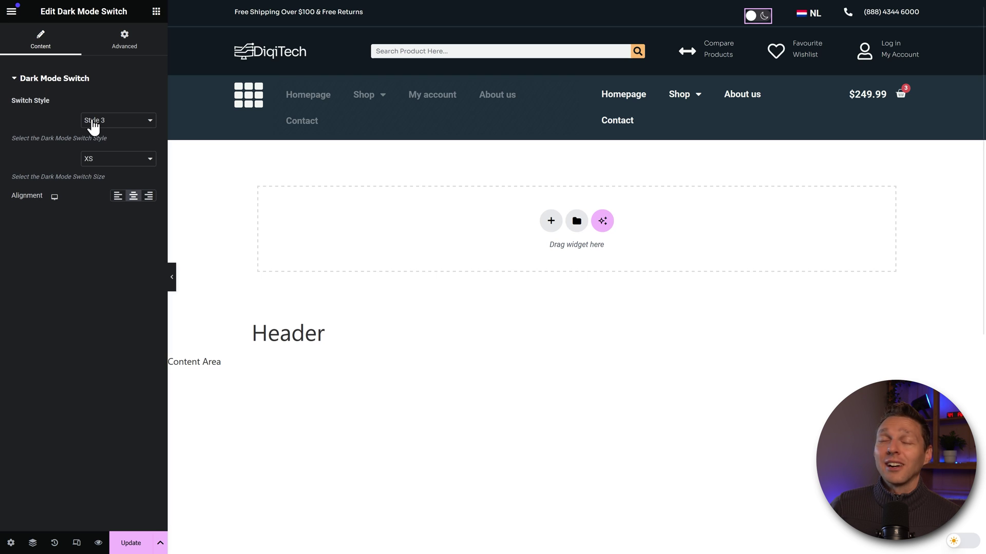
Try Style 13 on the Dark Mode Switch widget and set it back to Style 3.
left_click(112, 123)
left_click(118, 291)
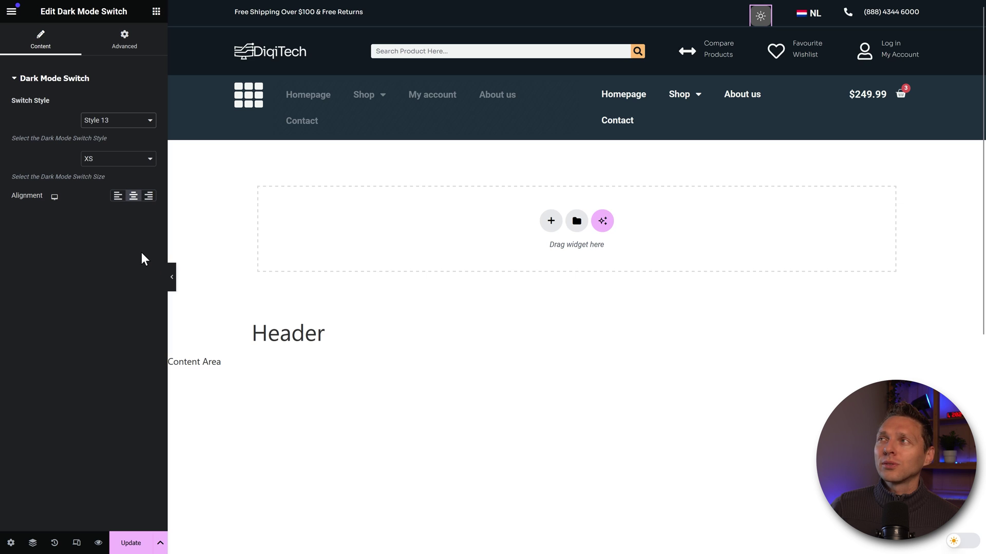
key("alt+Down")
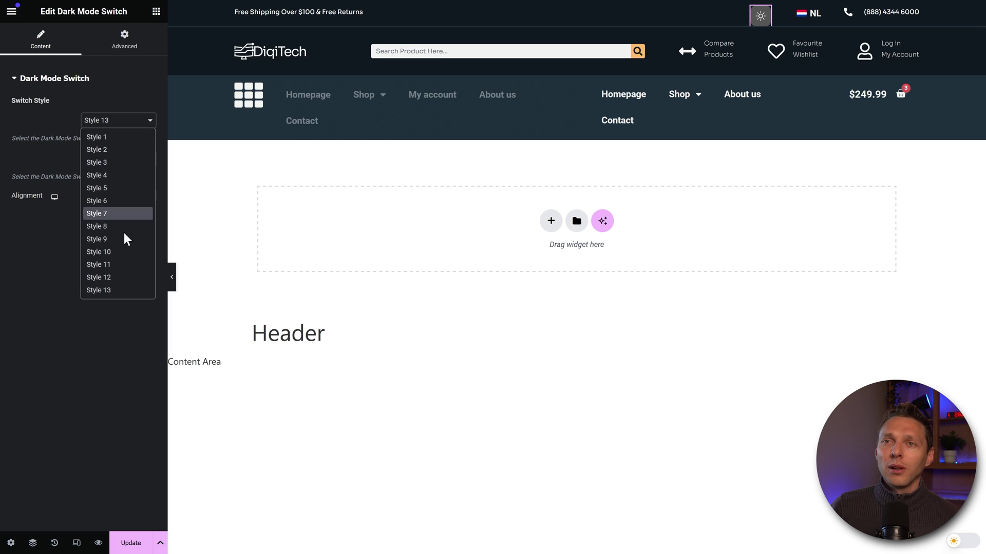
left_click(112, 163)
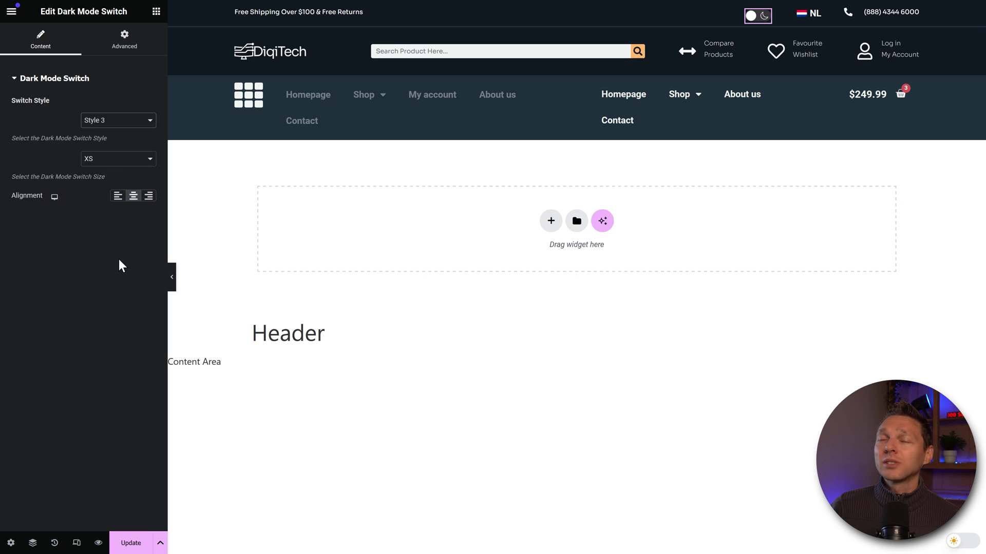
Try size SM on the Dark Mode Switch widget and set it back to XS.
left_click(148, 160)
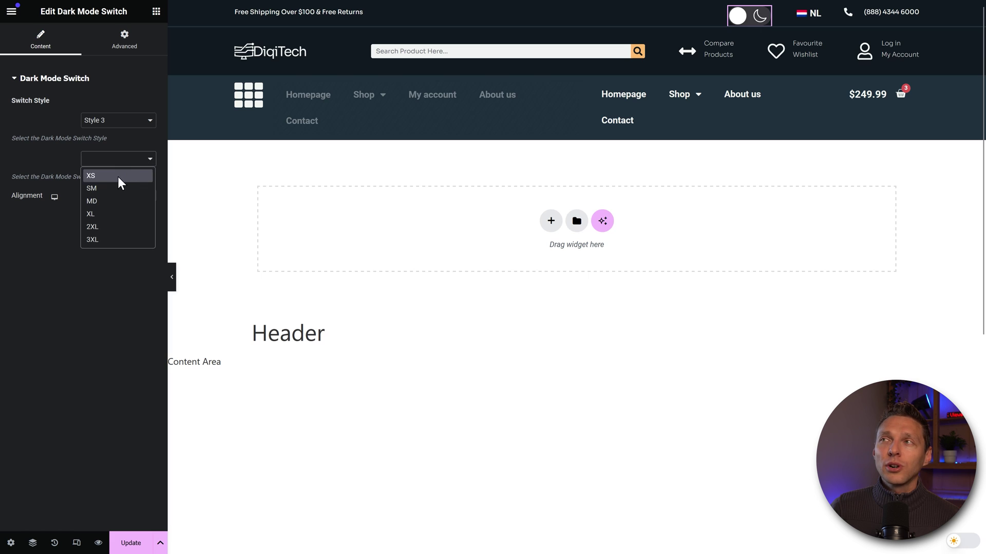
left_click(117, 177)
left_click(135, 160)
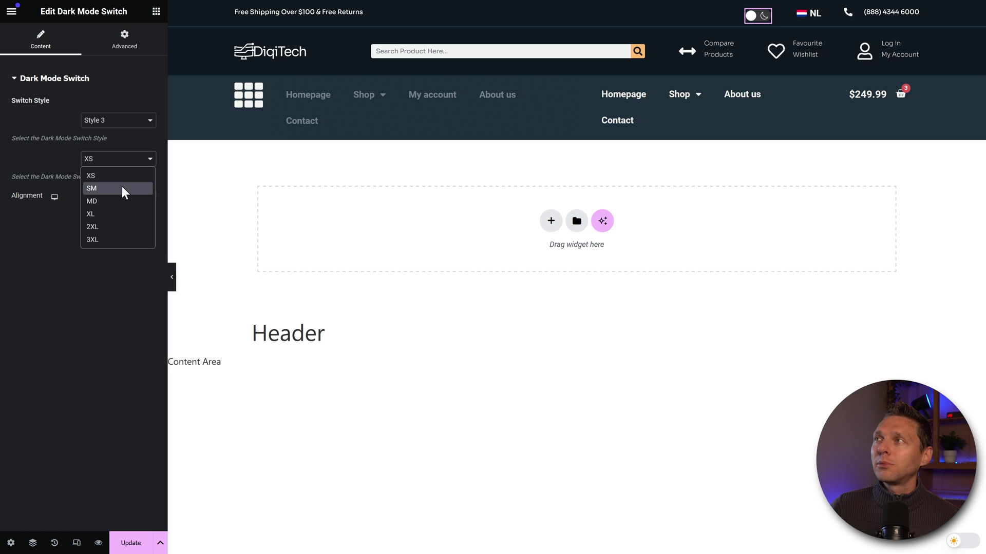
left_click(122, 188)
left_click(130, 162)
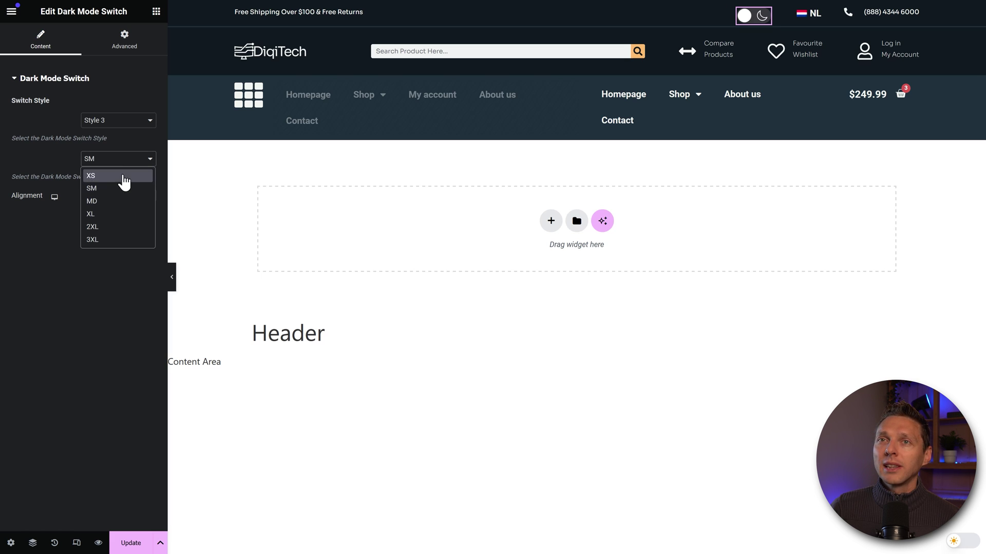
left_click(124, 178)
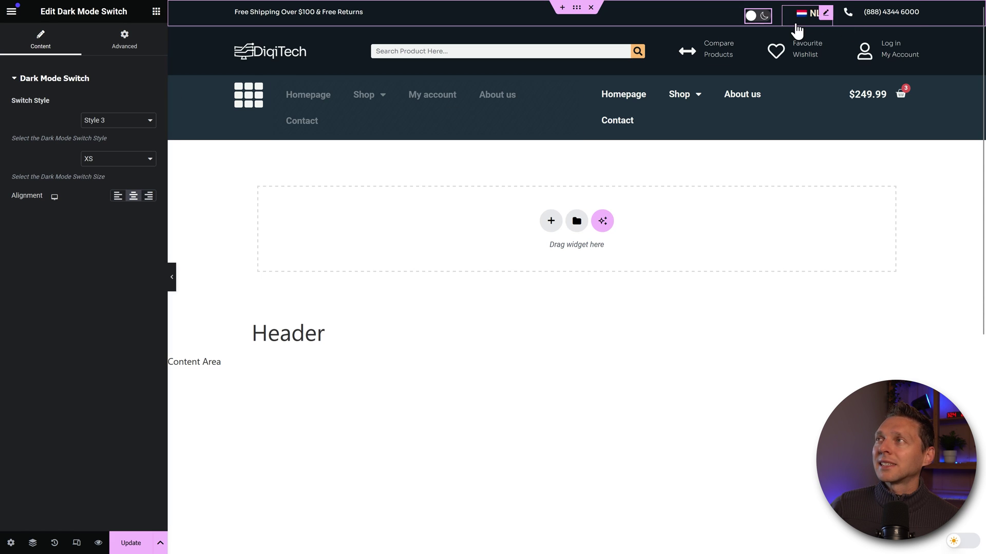
Unlink the Dark Mode Switch widget's margins, set its top margin to -10 px, and update the header template.
left_click(125, 39)
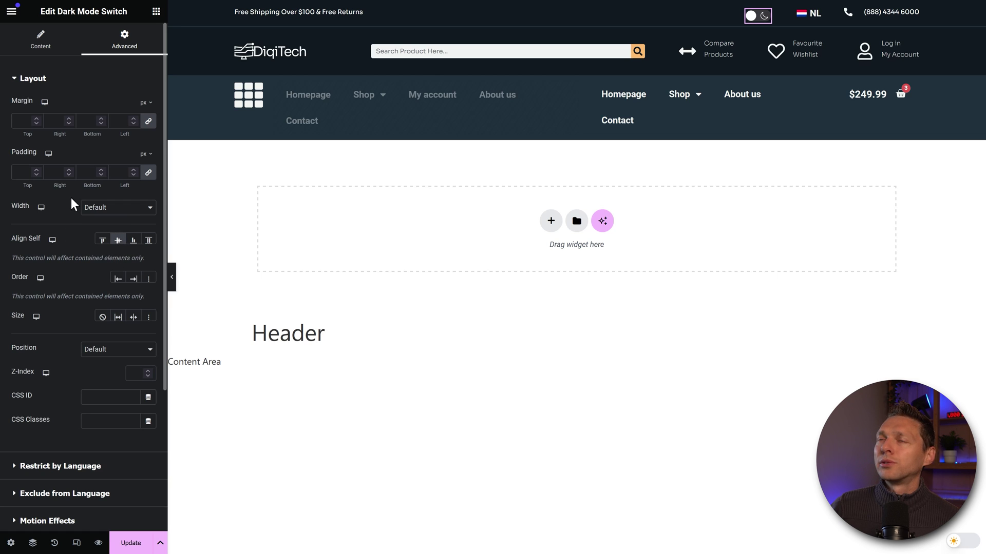
left_click(148, 121)
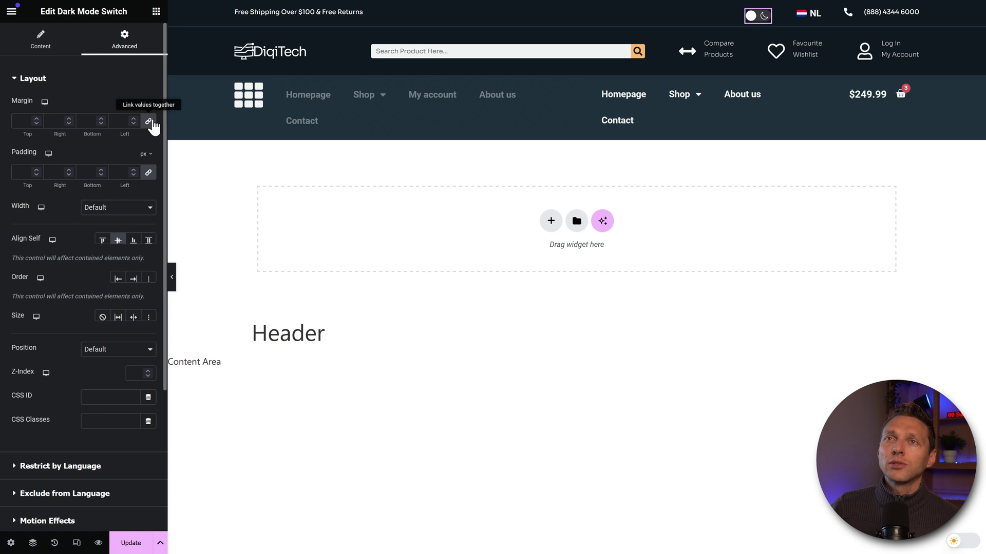
left_click(38, 123)
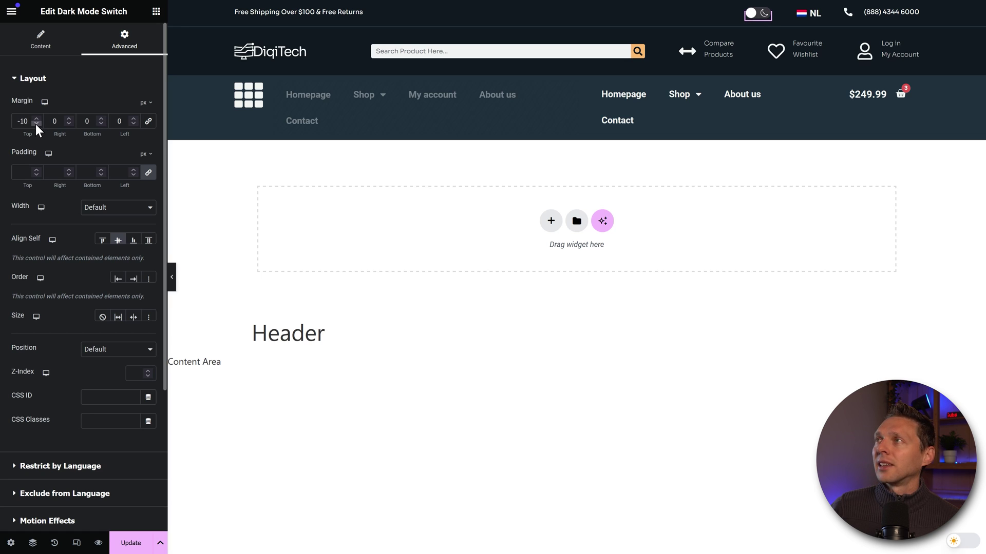
left_click(130, 542)
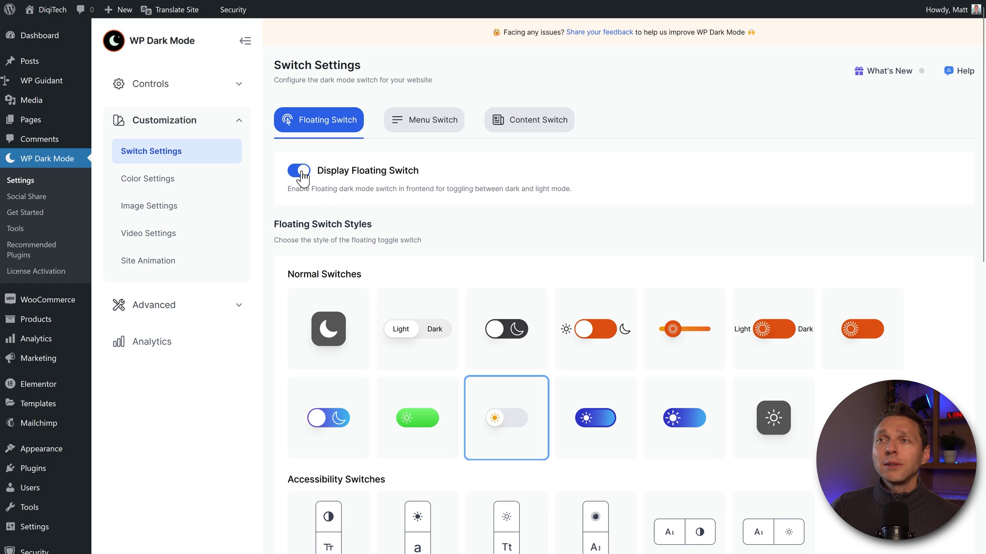
Disable the floating switch in WP Dark Mode's switch settings and save, and test dark mode with the header switch on the store homepage.
left_click(299, 170)
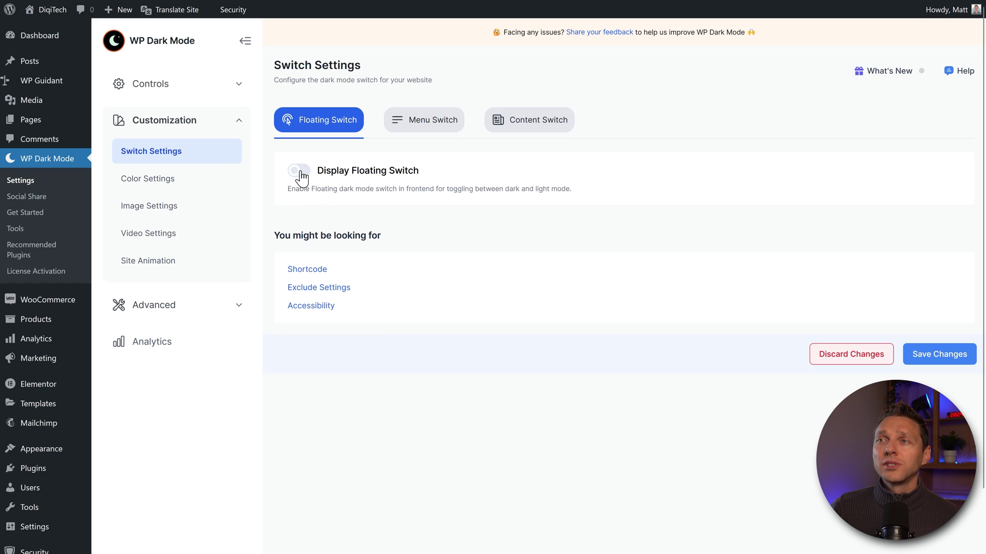
left_click(935, 354)
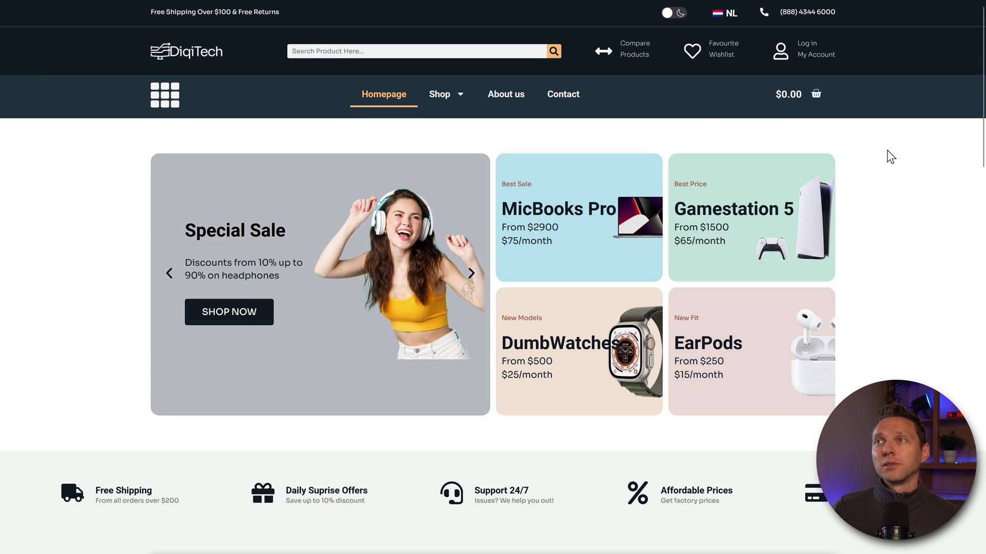
left_click(672, 12)
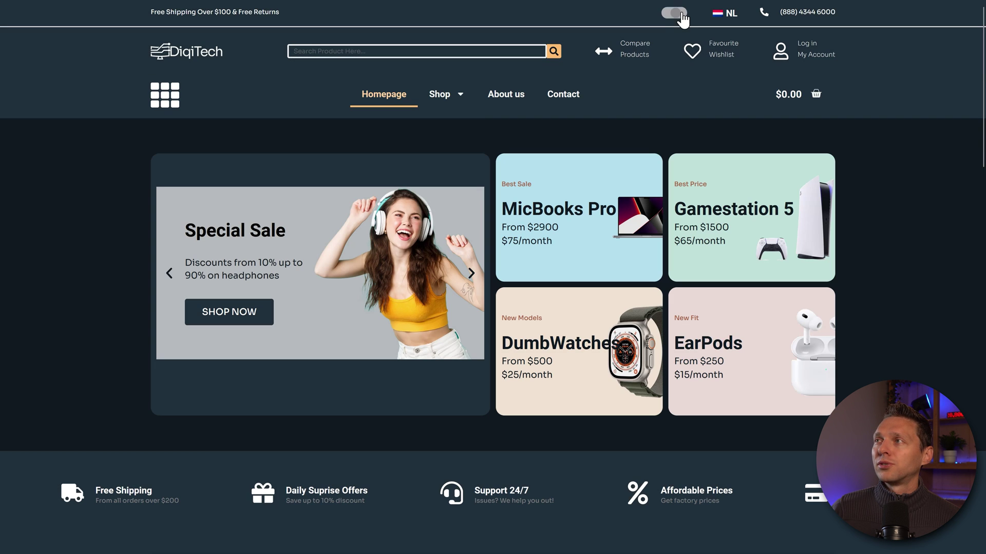